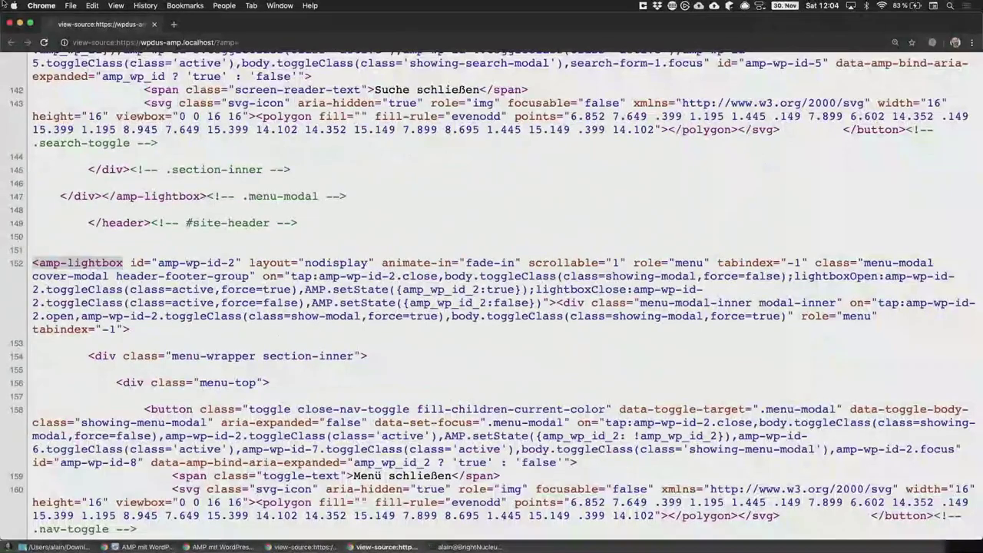
Close the page source view and exit paired browsing to return to the site's normal home page
left_click(154, 26)
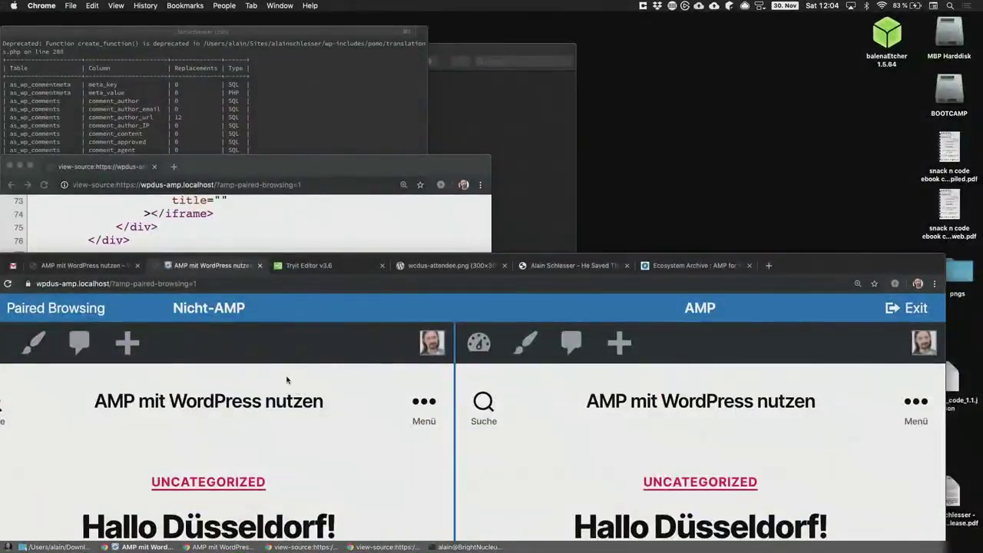
double_click(438, 260)
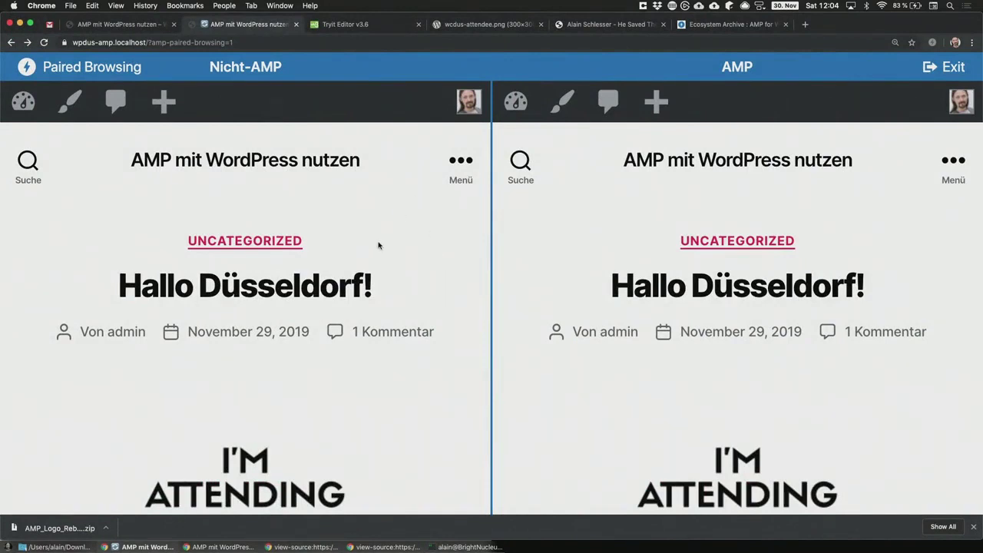
left_click(952, 68)
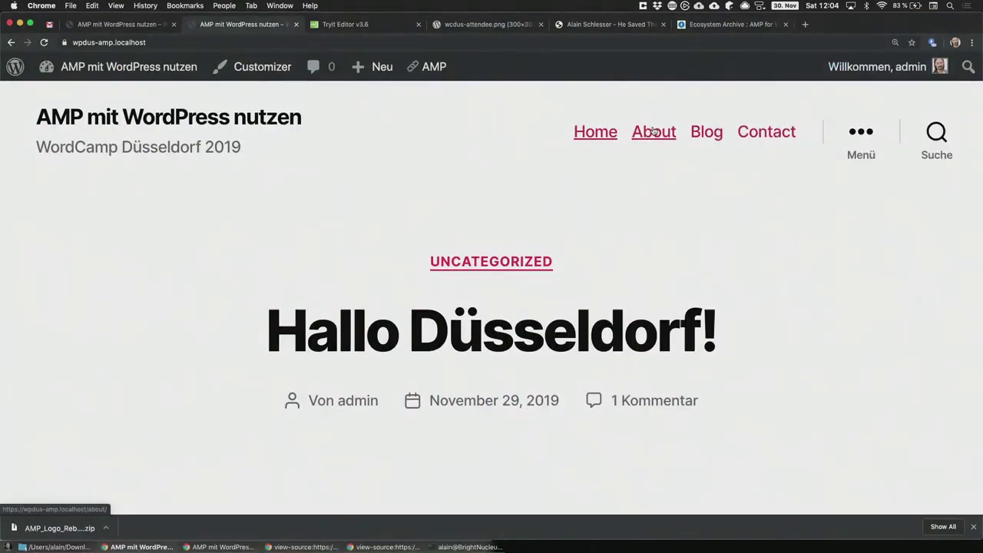
Start creating a new page (Seite) on the WordPress site
key("super+minus")
key("super+minus")
key("super+minus")
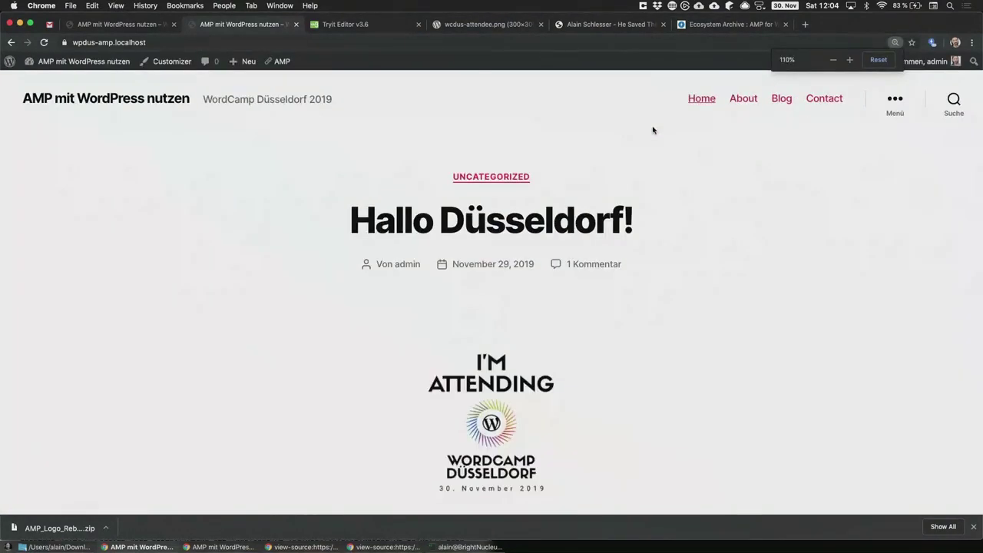
mouse_move(69, 61)
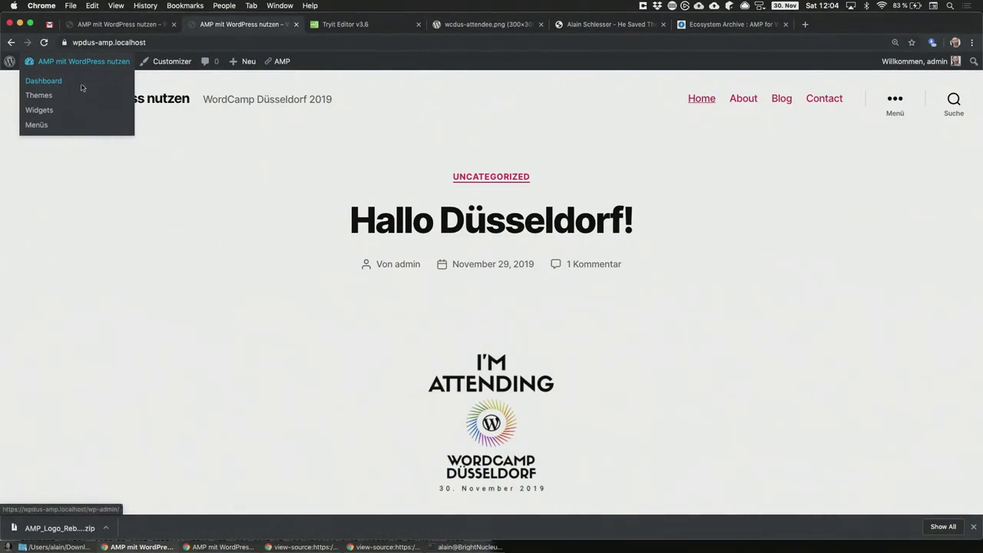
mouse_move(246, 63)
left_click(239, 110)
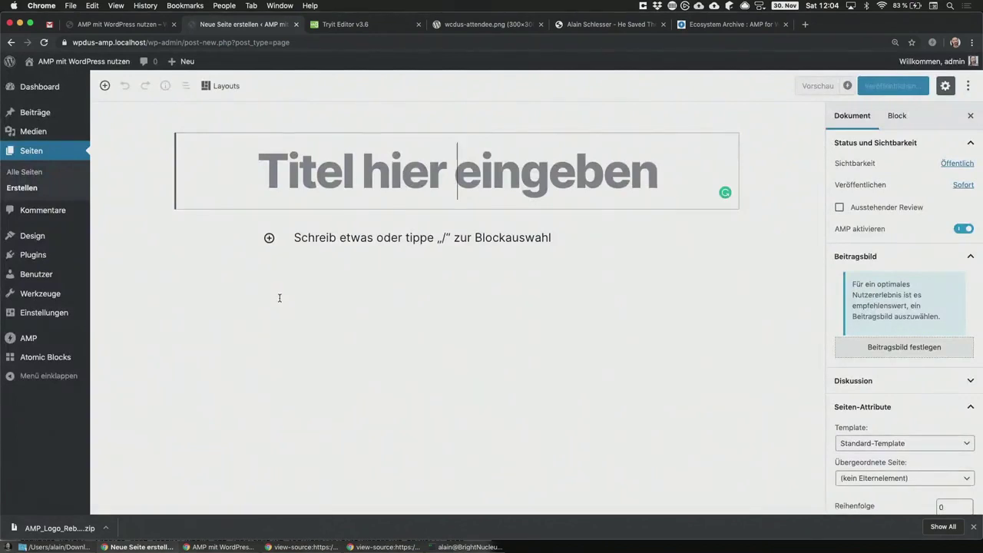
Enter "Test Seite" as the title of the new page
mouse_move(62, 360)
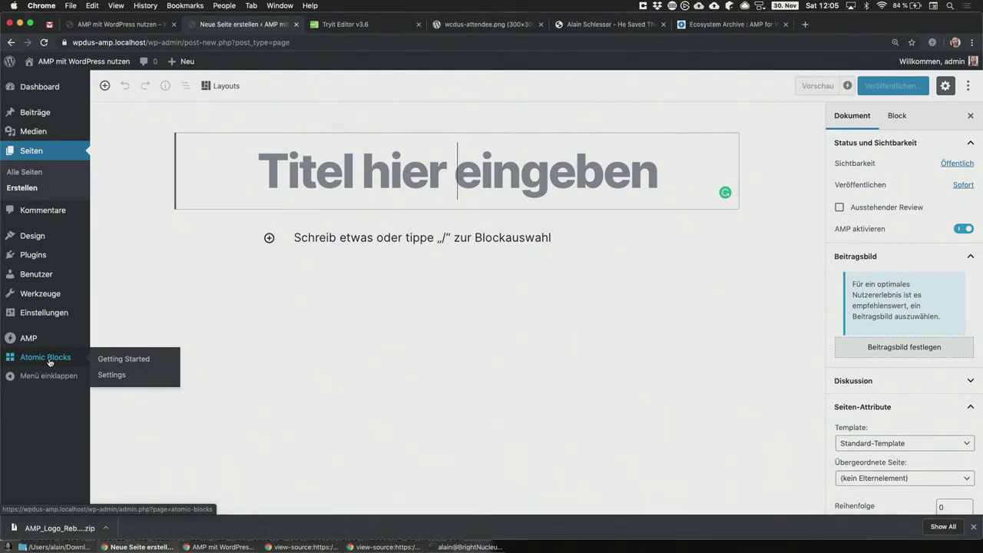
left_click(343, 377)
left_click(325, 159)
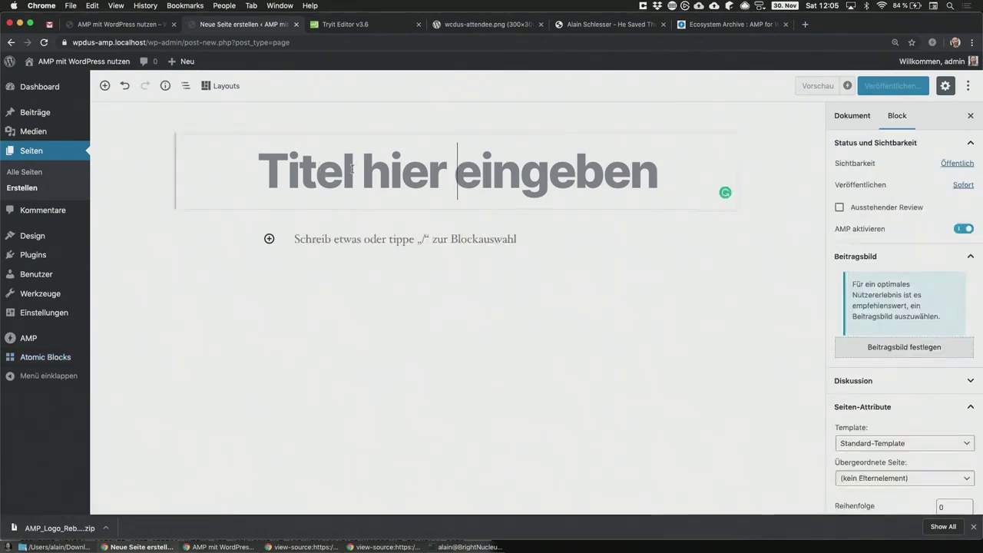
type("Test Seite")
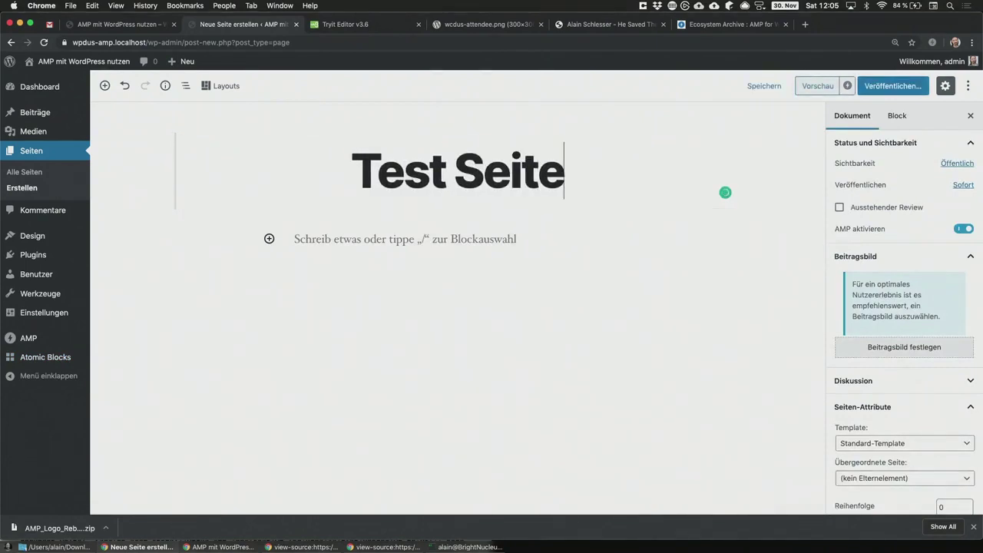
Insert the predefined Hero Header section into the empty block below the page title
left_click(315, 244)
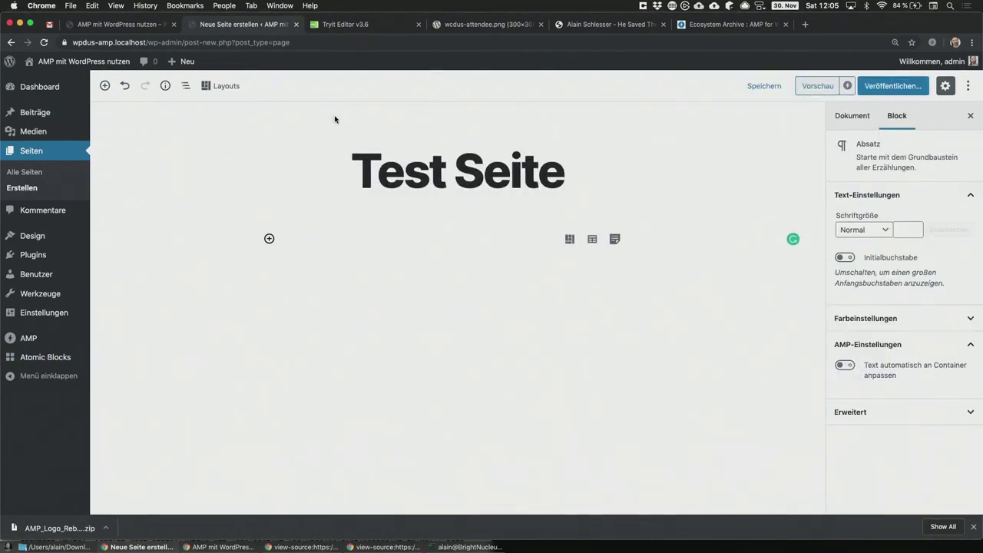
left_click(218, 86)
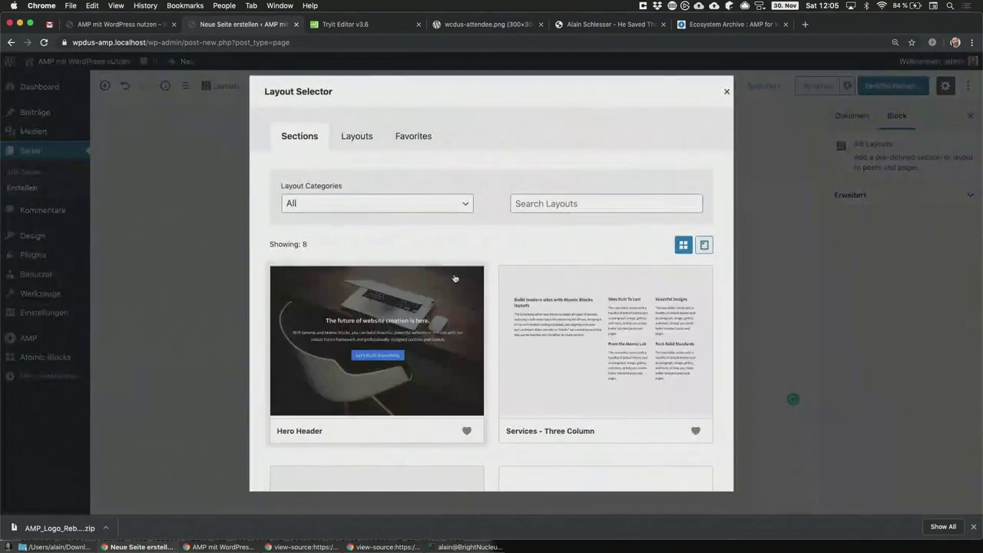
left_click(384, 369)
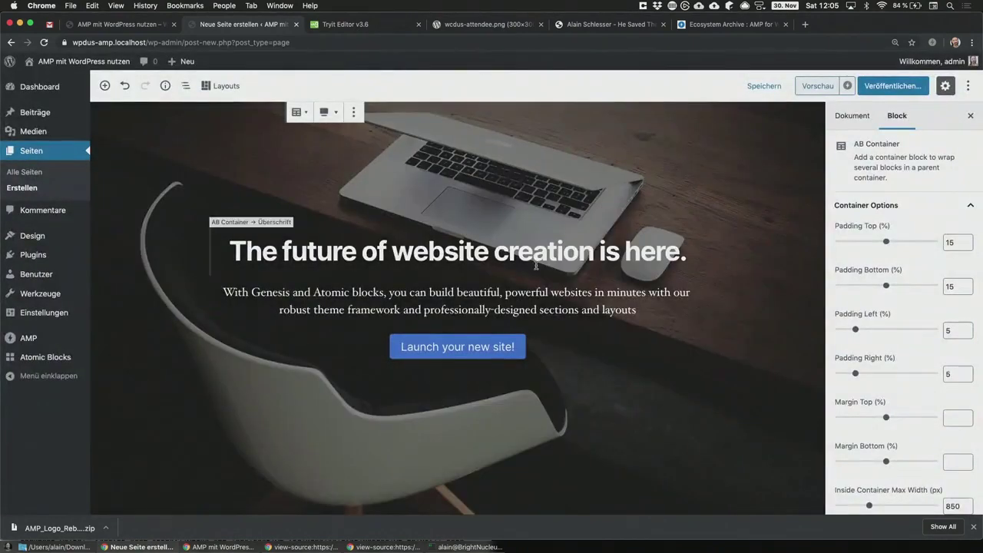
Add the predefined Text List and Image section below the hero header
scroll(535, 268, "down", 5)
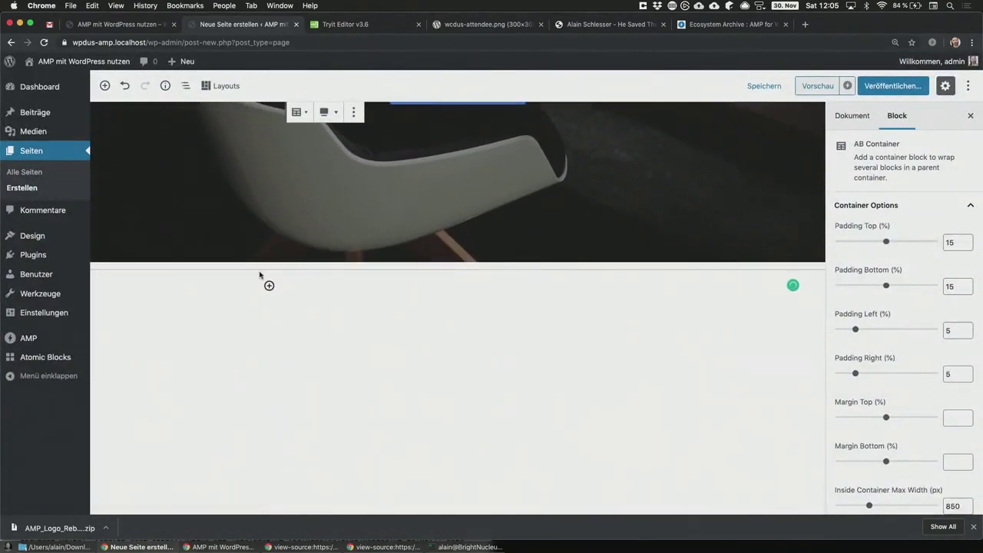
left_click(224, 85)
scroll(437, 282, "down", 3)
scroll(440, 282, "down", 3)
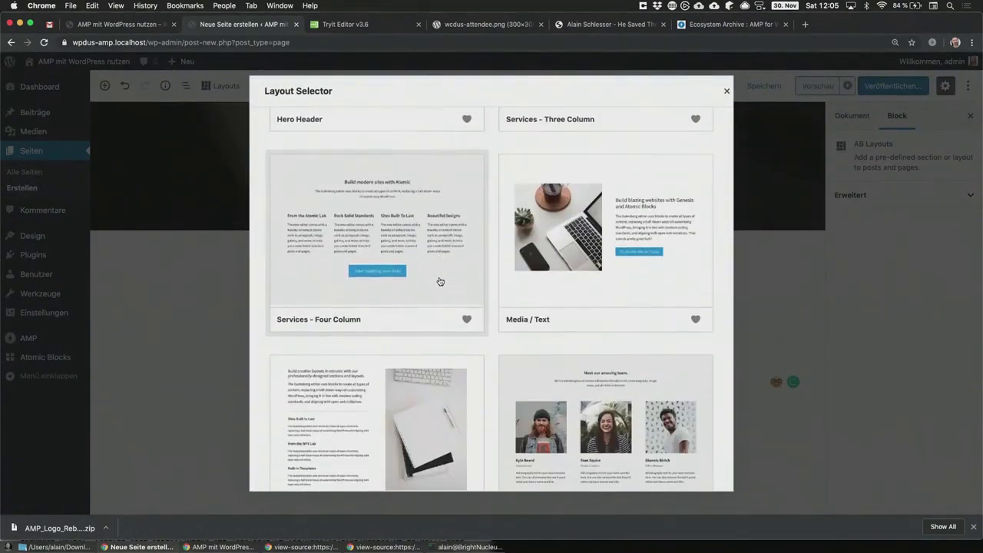
scroll(440, 282, "down", 5)
left_click(351, 256)
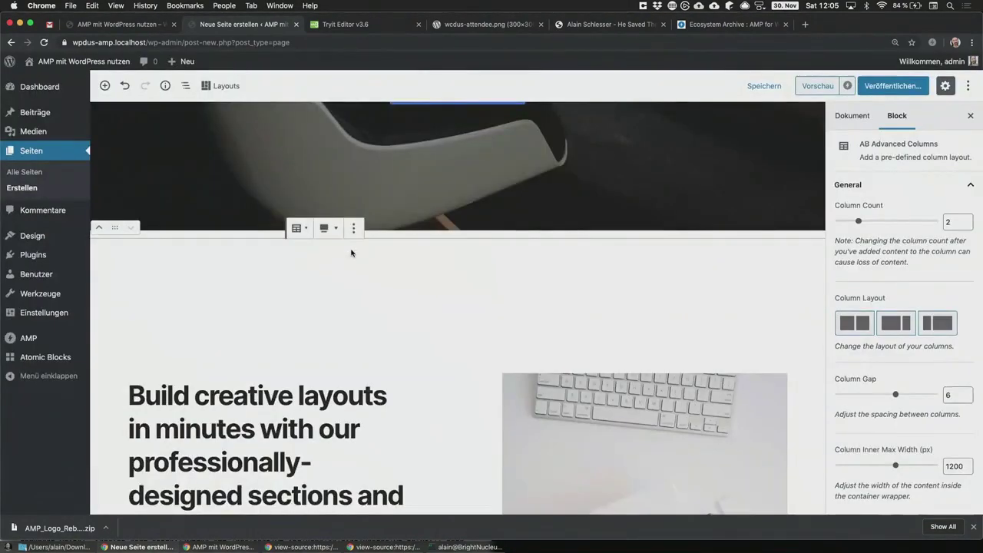
Add the predefined Referenzen testimonials section at the end of the page
scroll(350, 254, "down", 15)
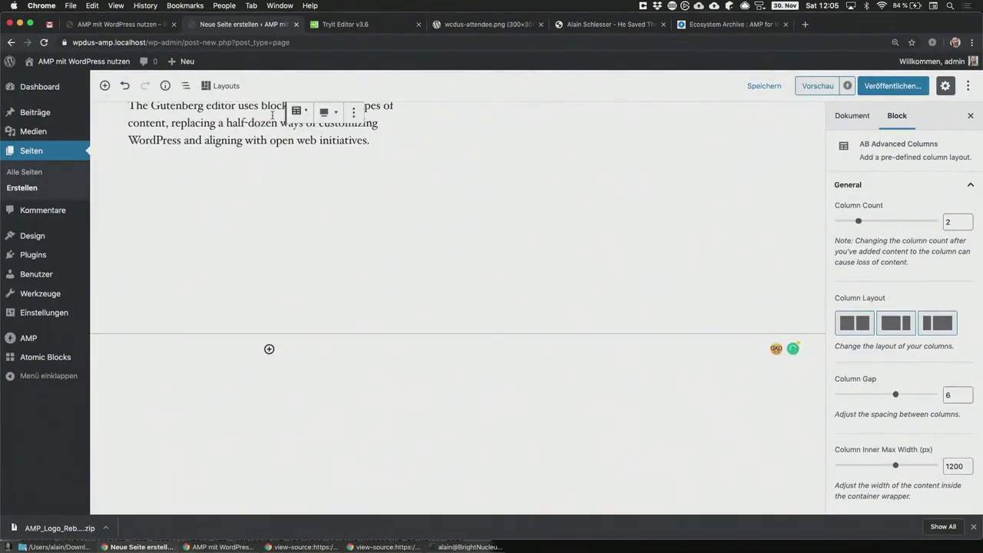
left_click(221, 86)
scroll(481, 297, "down", 6)
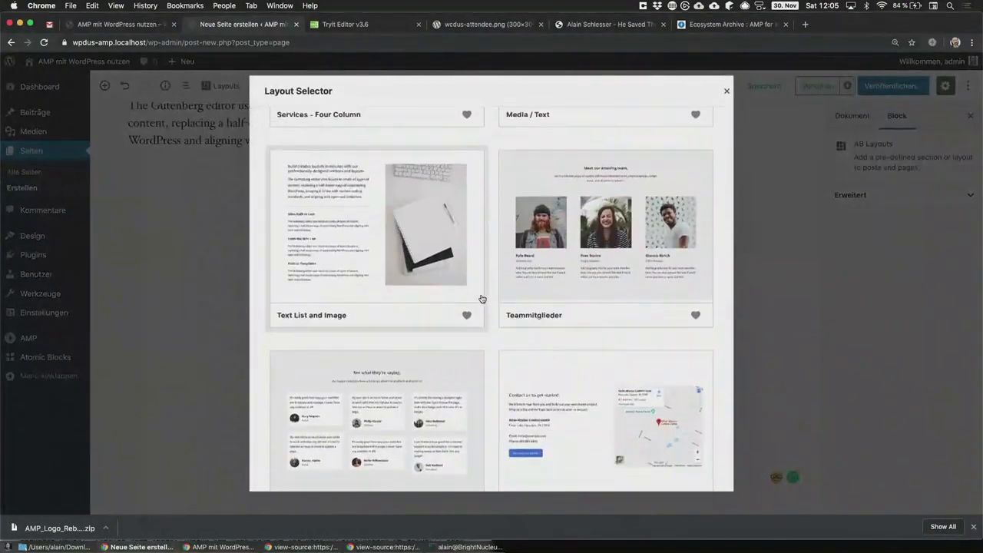
scroll(481, 298, "down", 1)
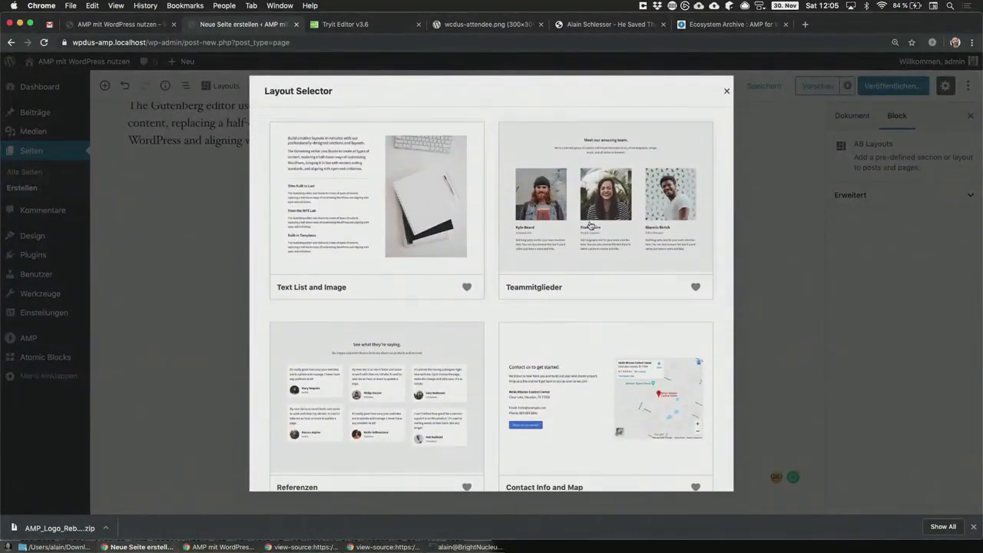
left_click(369, 355)
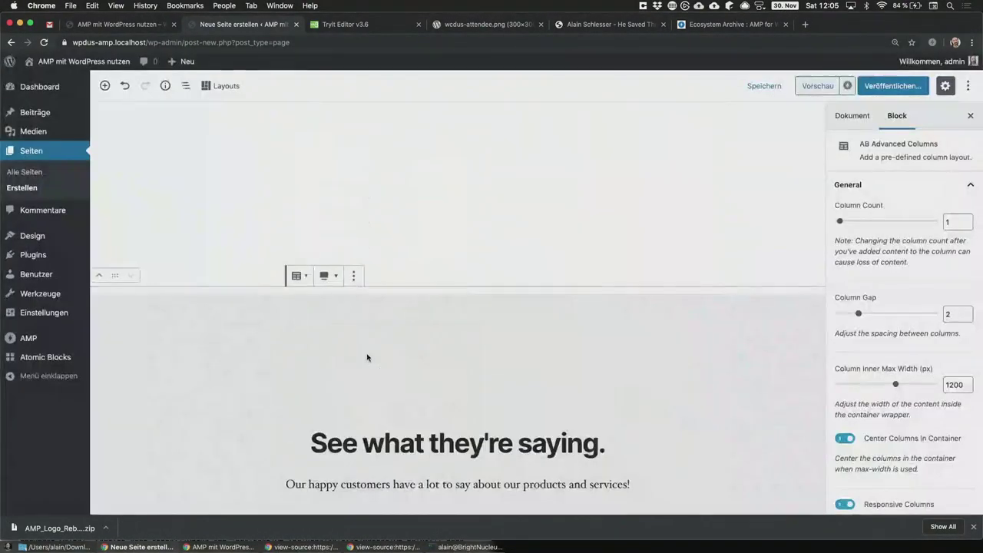
Publish the Test Seite page
left_click(894, 89)
left_click(892, 87)
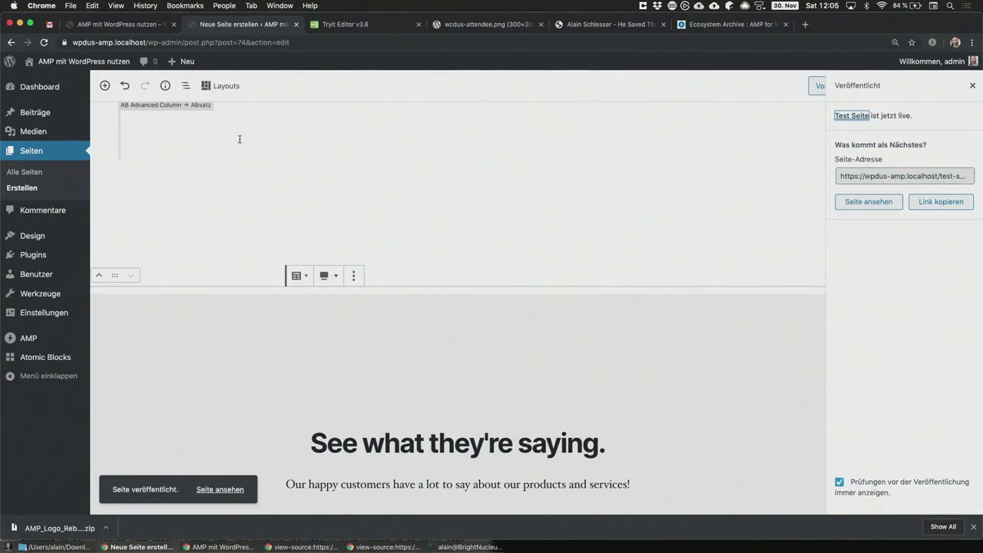
mouse_move(97, 67)
mouse_move(184, 63)
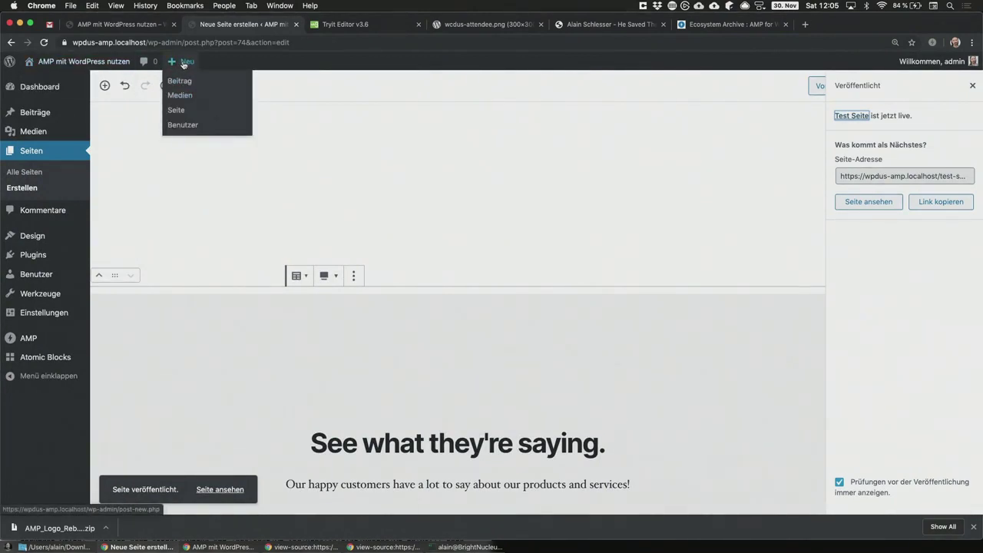
left_click(153, 250)
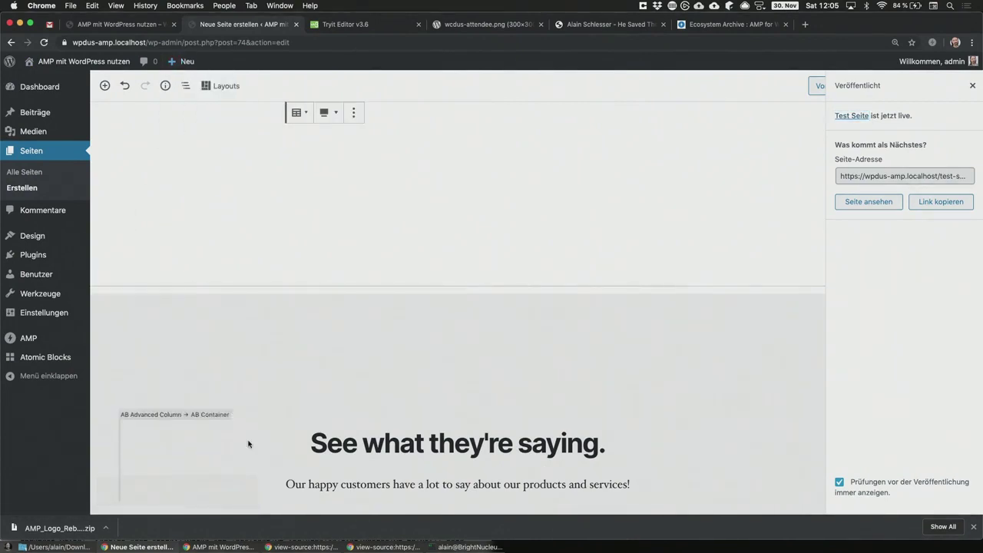
Open the published Test Seite on the live site and look through its sections down to the footer
left_click(845, 117)
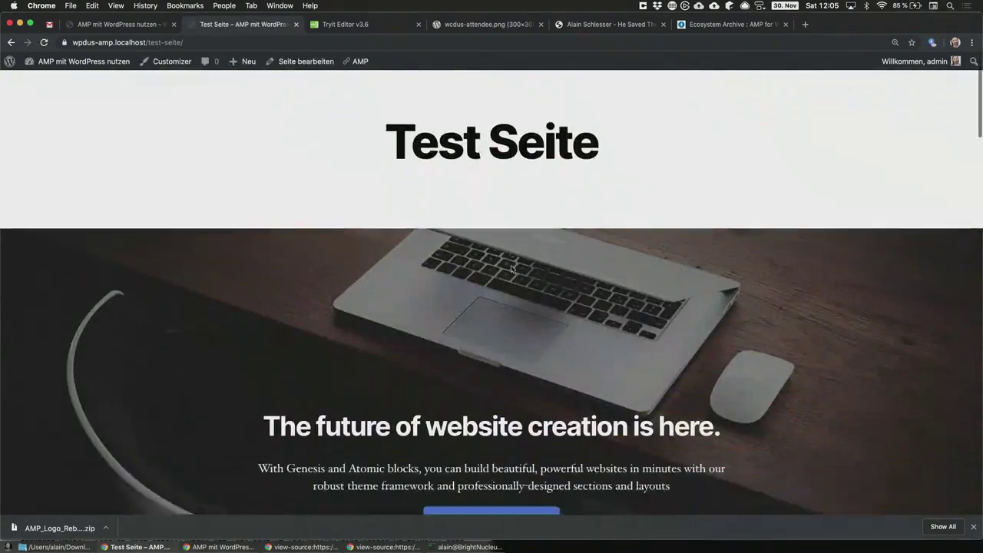
scroll(511, 268, "down", 10)
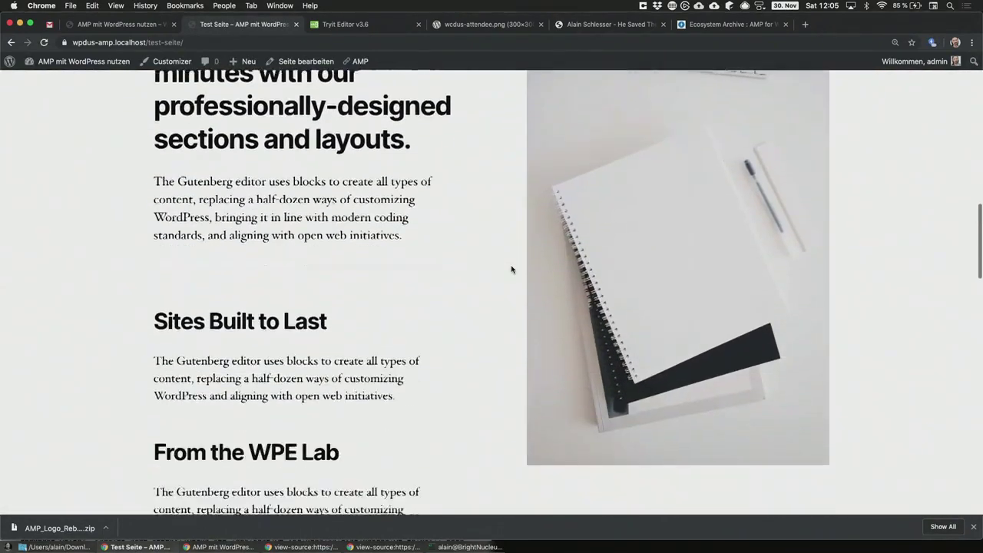
scroll(511, 269, "down", 15)
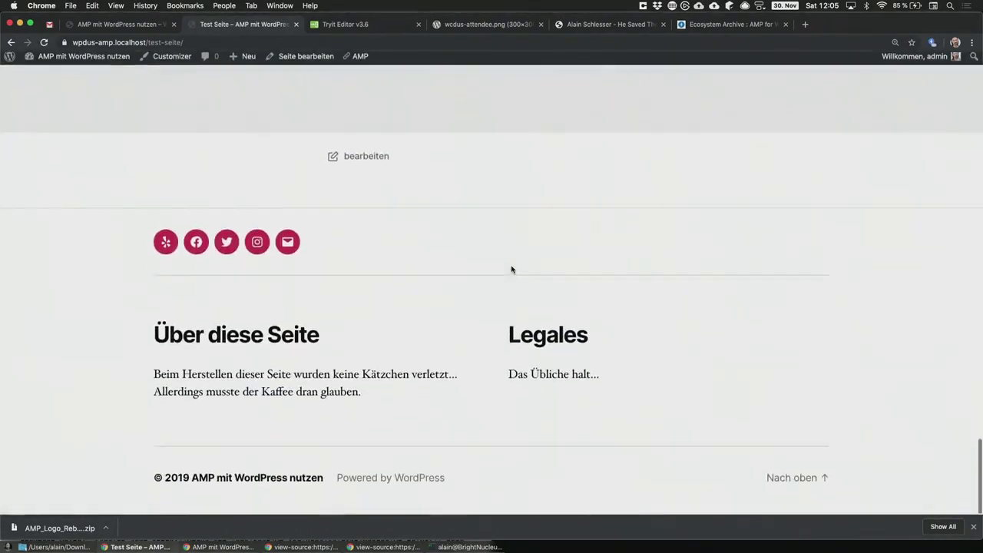
scroll(511, 268, "up", 20)
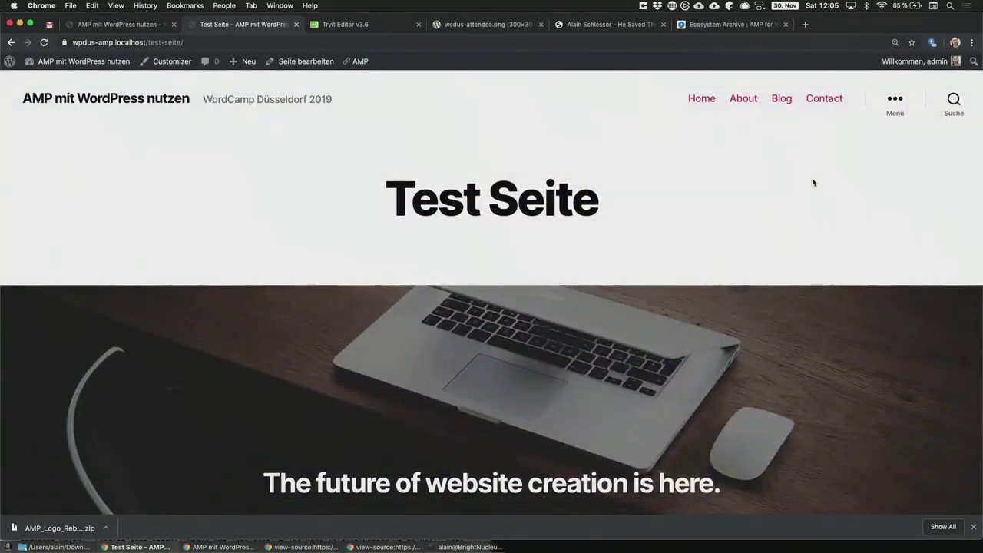
Switch Test Seite to its AMP version and examine the layout from header to footer
mouse_move(361, 61)
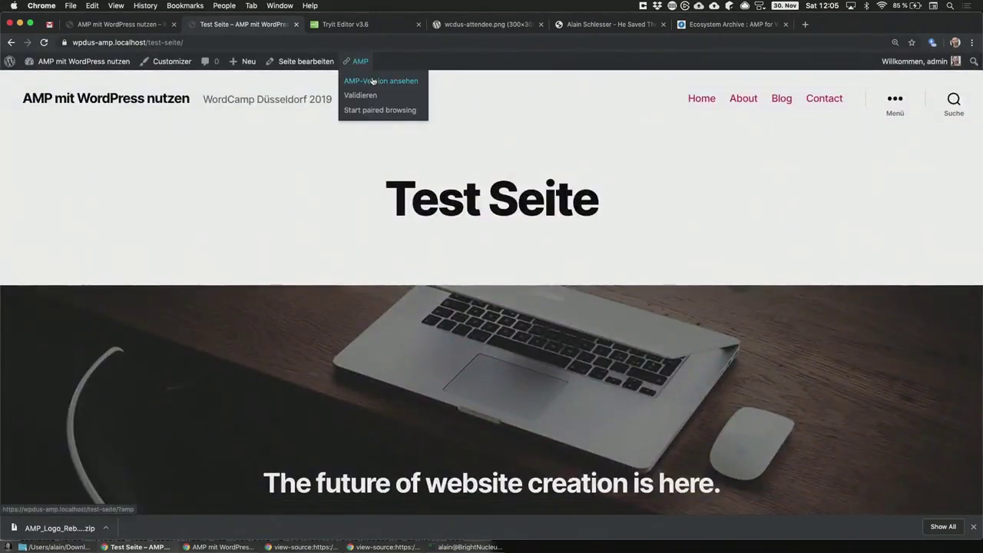
left_click(374, 81)
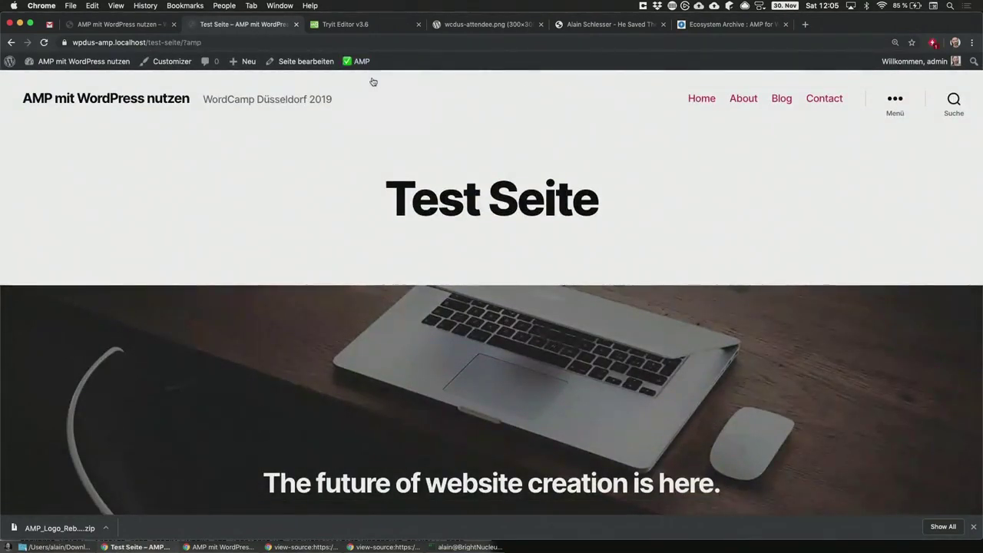
scroll(373, 82, "down", 15)
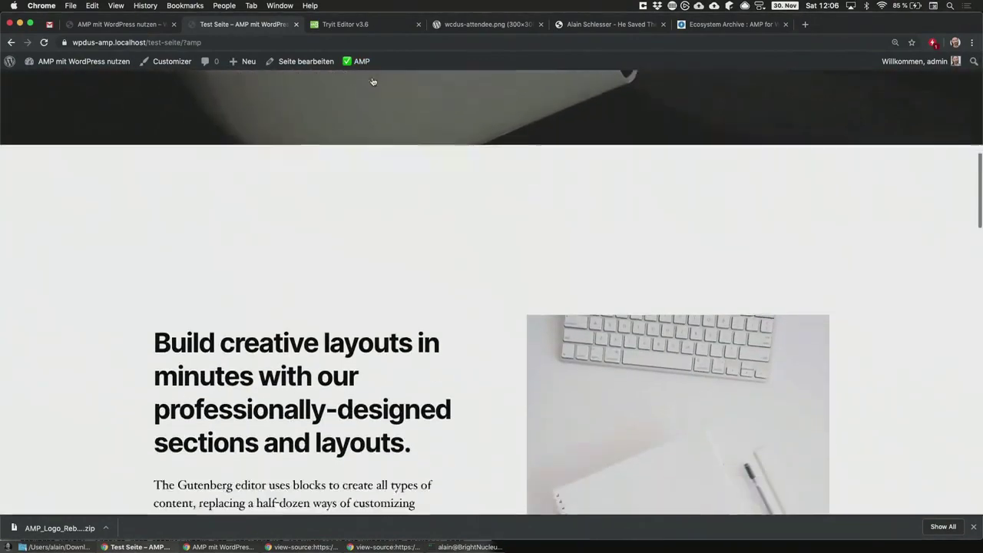
scroll(372, 81, "down", 15)
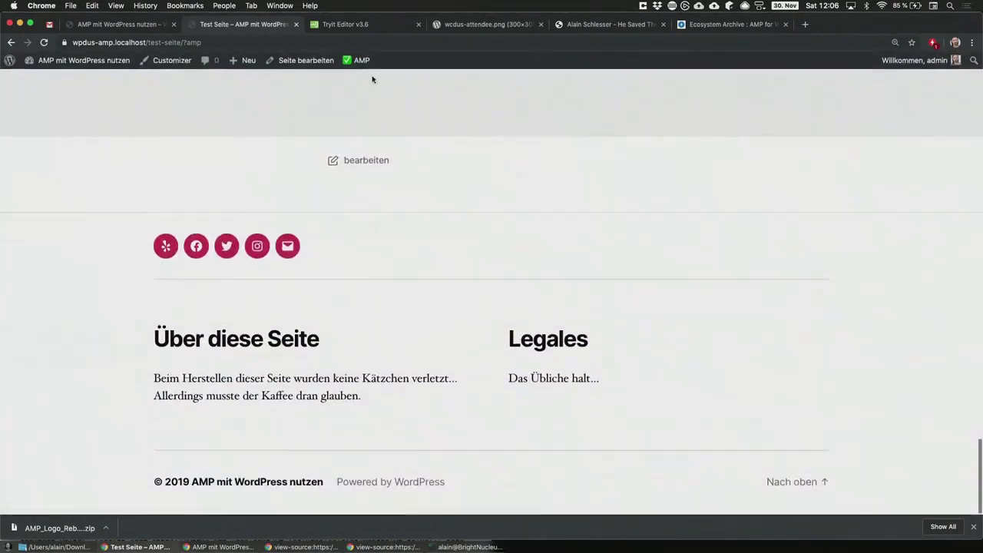
scroll(372, 82, "up", 20)
Start paired browsing for Test Seite and compare the non-AMP and AMP versions down to the footer
mouse_move(364, 64)
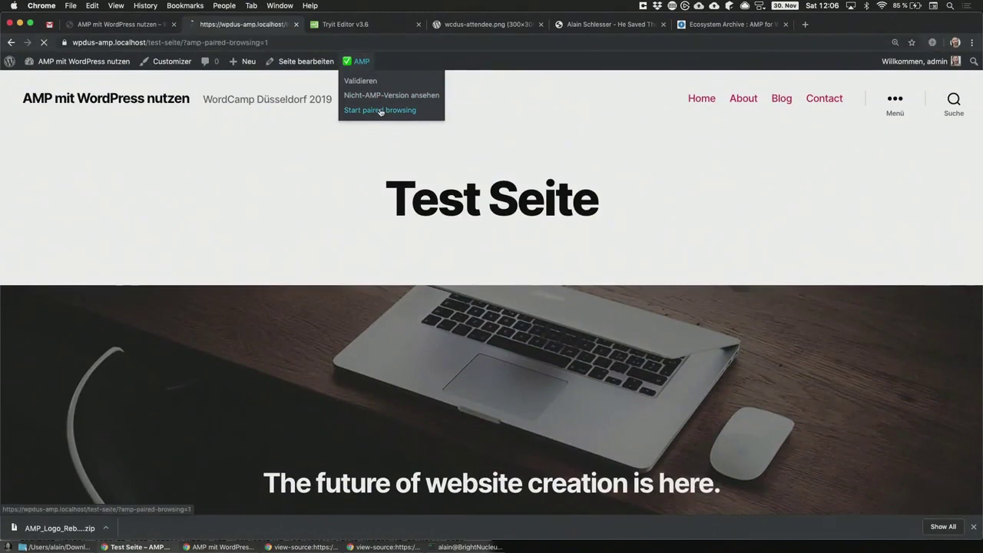
left_click(370, 110)
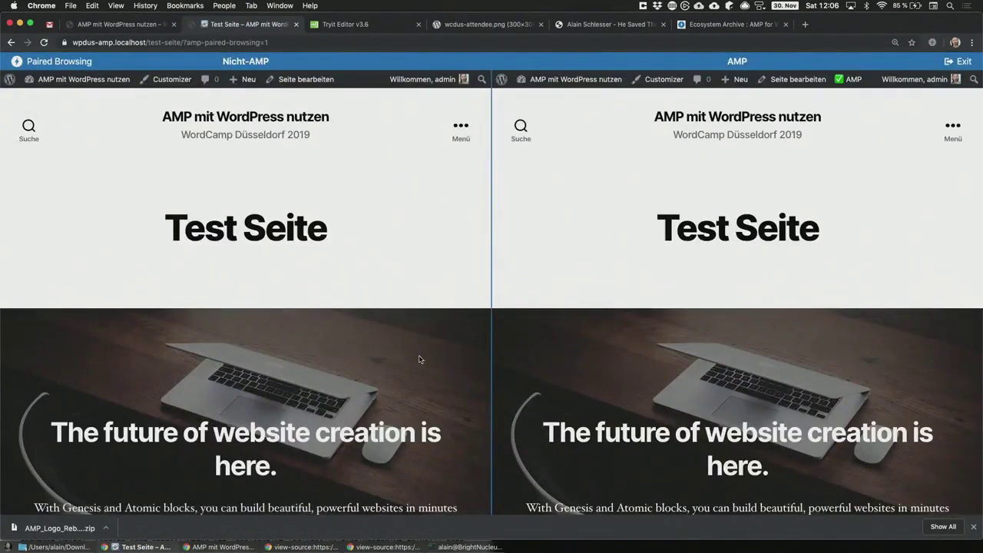
scroll(419, 359, "down", 10)
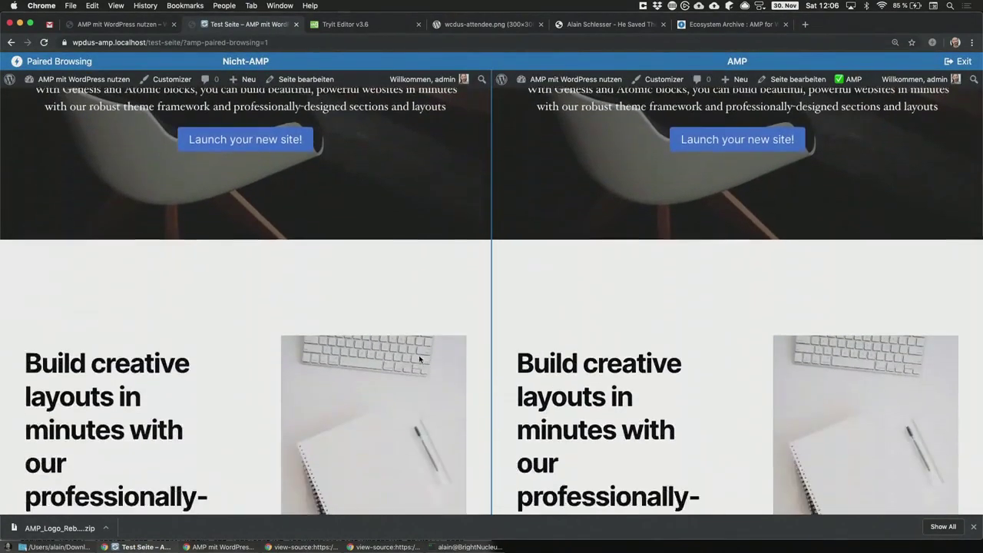
scroll(419, 358, "down", 15)
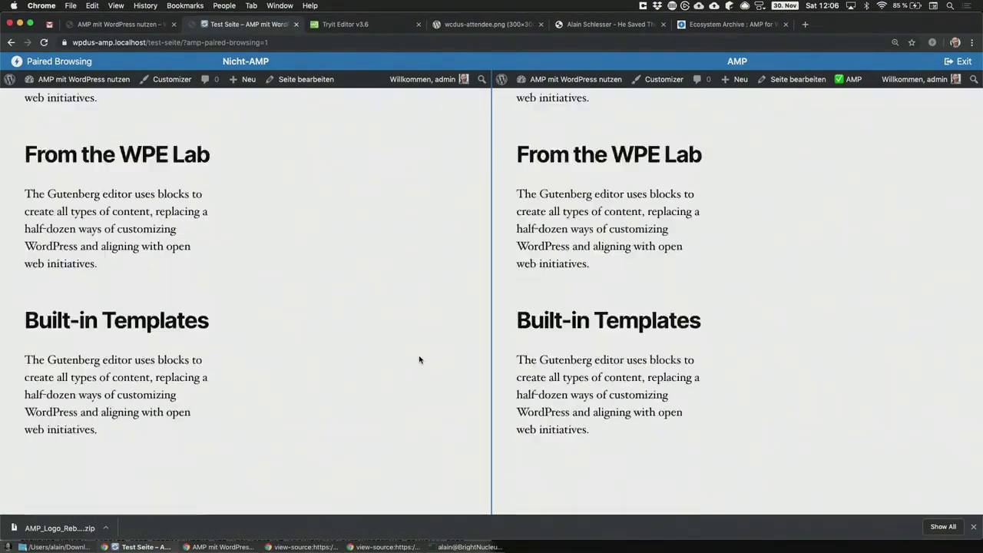
scroll(420, 359, "down", 15)
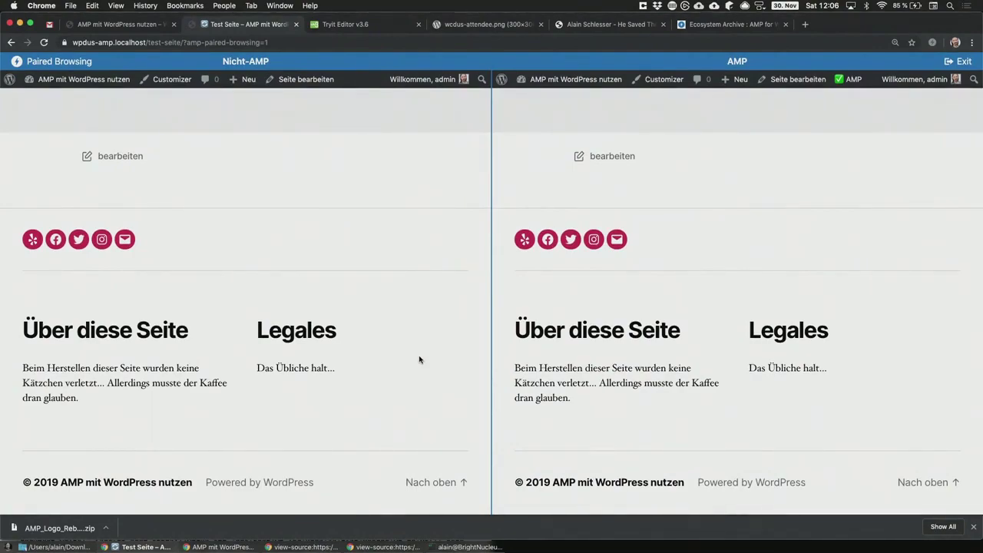
Return the paired Test Seite comparison to its header and switch to the local personal blog's front page
scroll(419, 358, "up", 15)
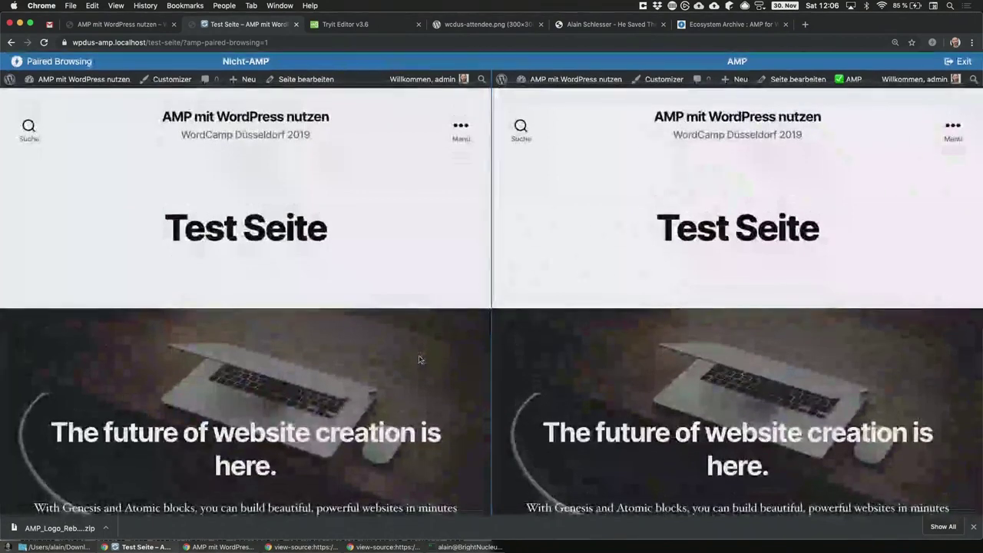
left_click(620, 24)
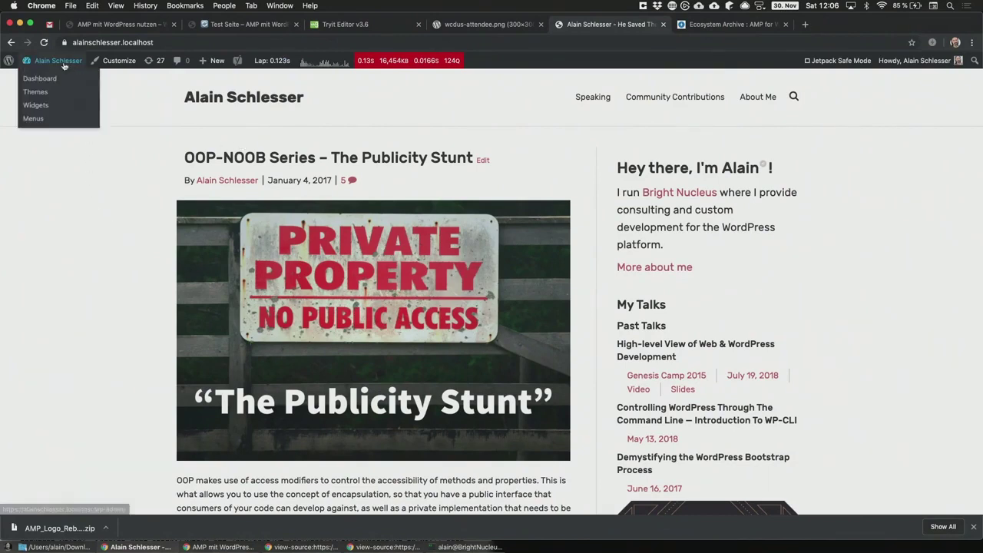
mouse_move(40, 88)
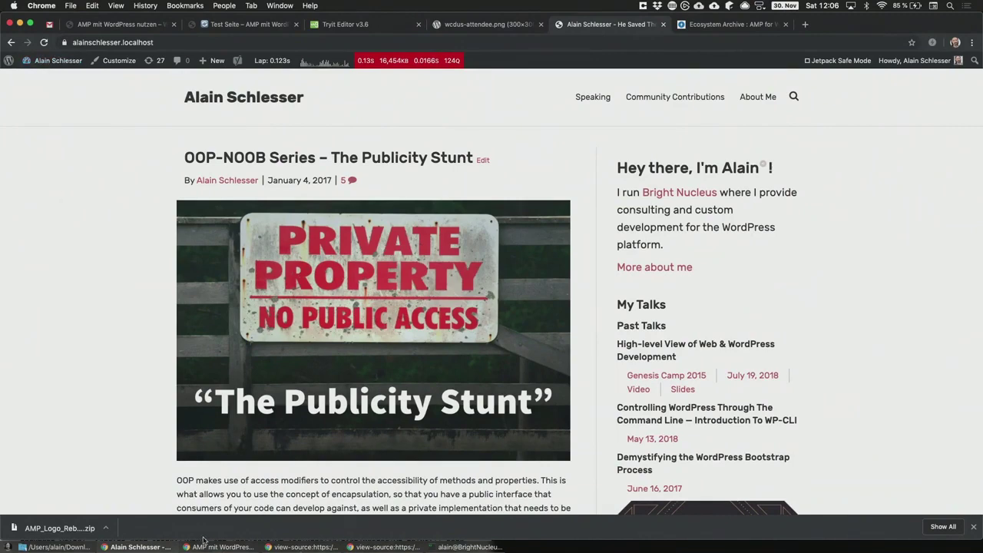
Switch to iTerm2 and install and activate the AMP plugin on the blog with "wp plugin install amp --activate"
left_click(461, 547)
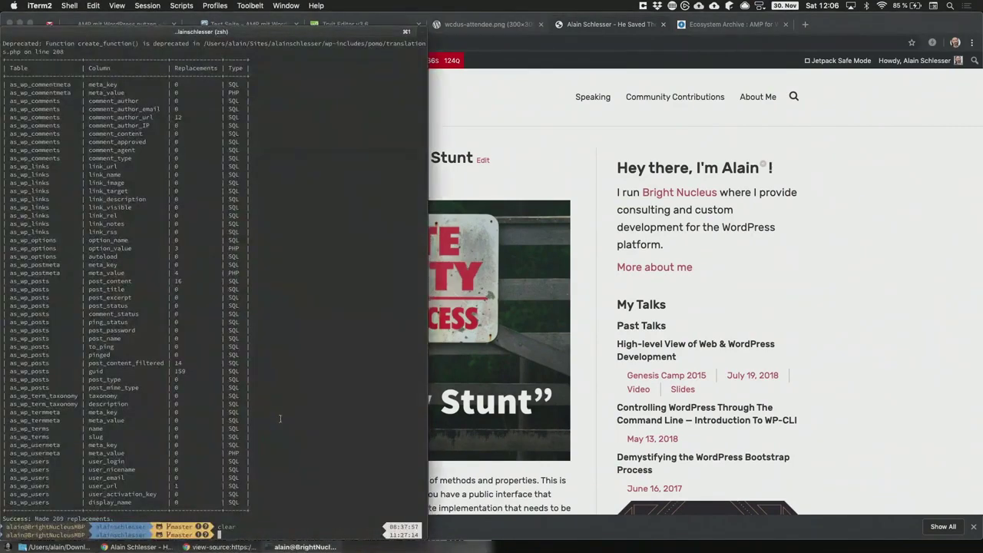
type("wp plugin ")
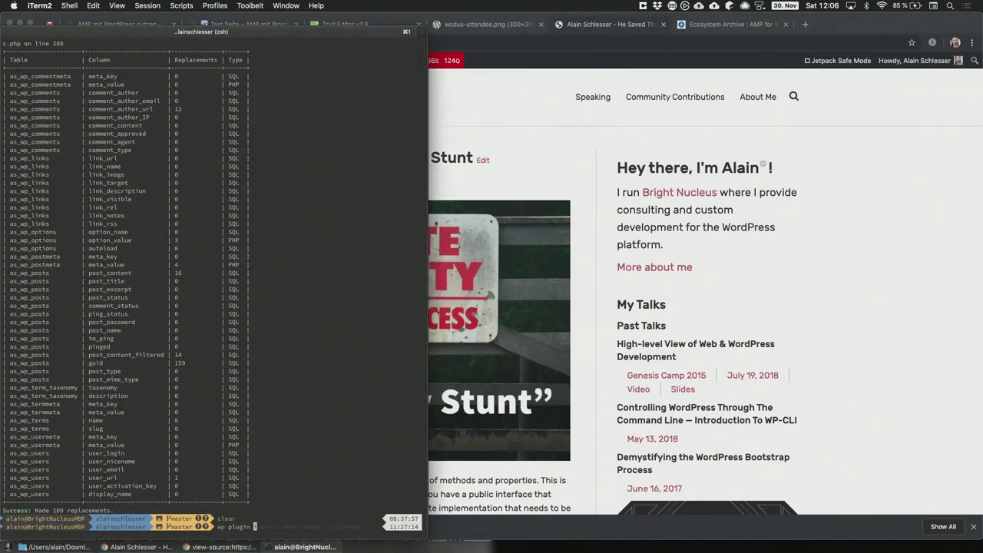
type("install")
type("amp")
key("BackSpace")
type("--activate")
key("Return")
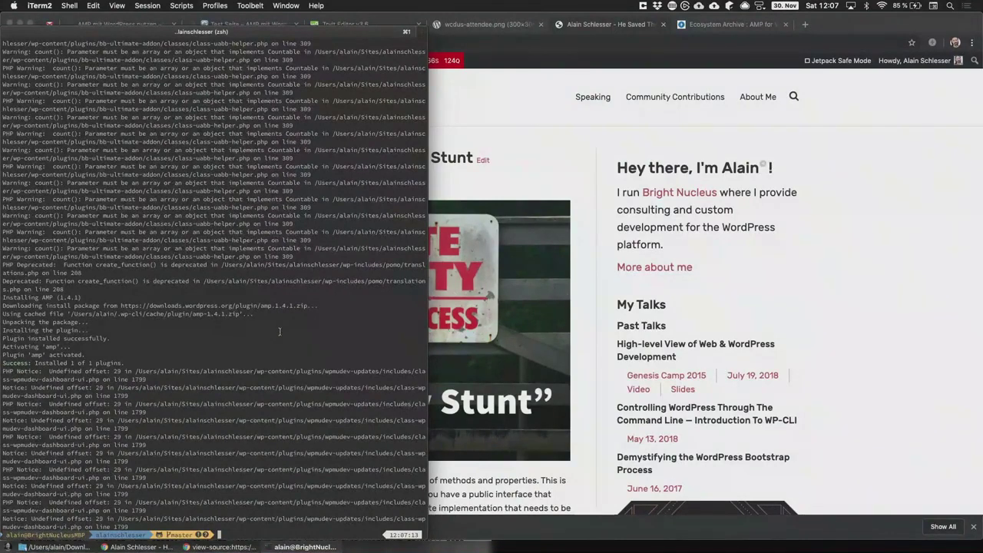
Back in Chrome, dismiss the AMP Stories notice in the blog's dashboard and examine the website modes in the general AMP settings
left_click(493, 83)
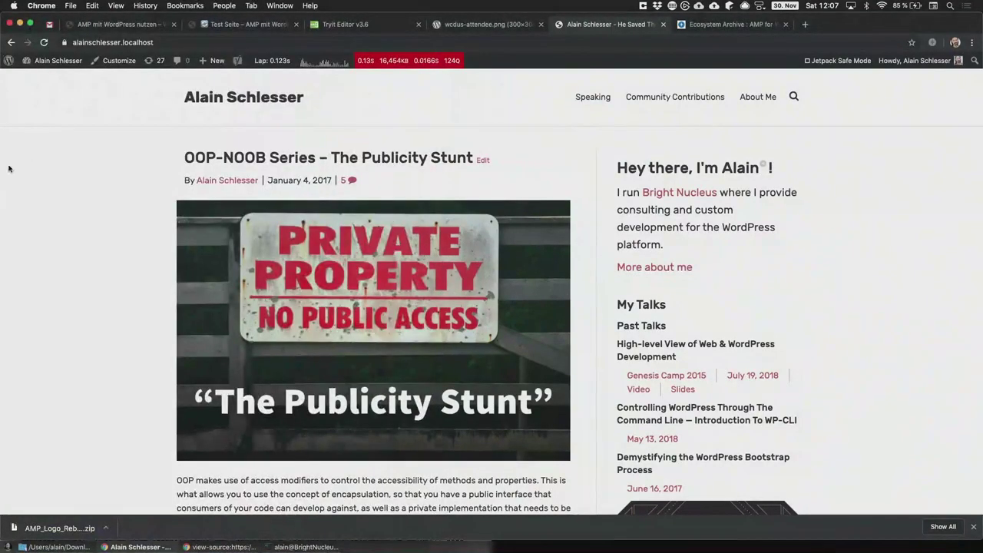
left_click(42, 76)
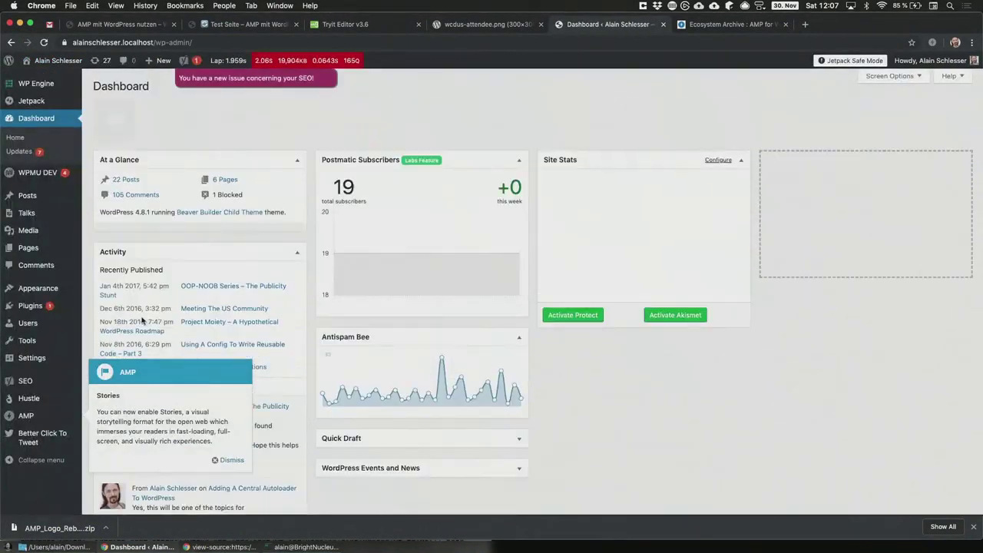
left_click(234, 462)
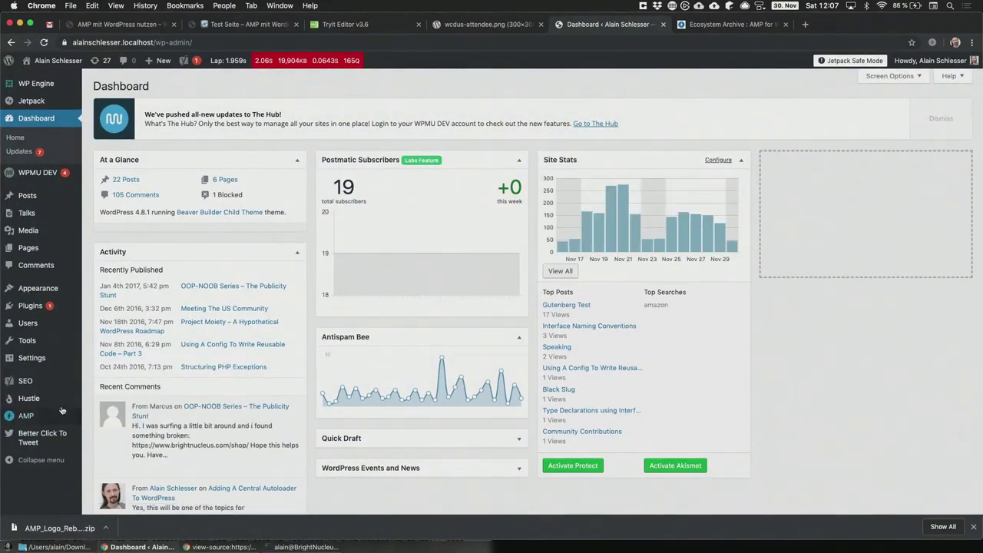
mouse_move(35, 413)
left_click(124, 424)
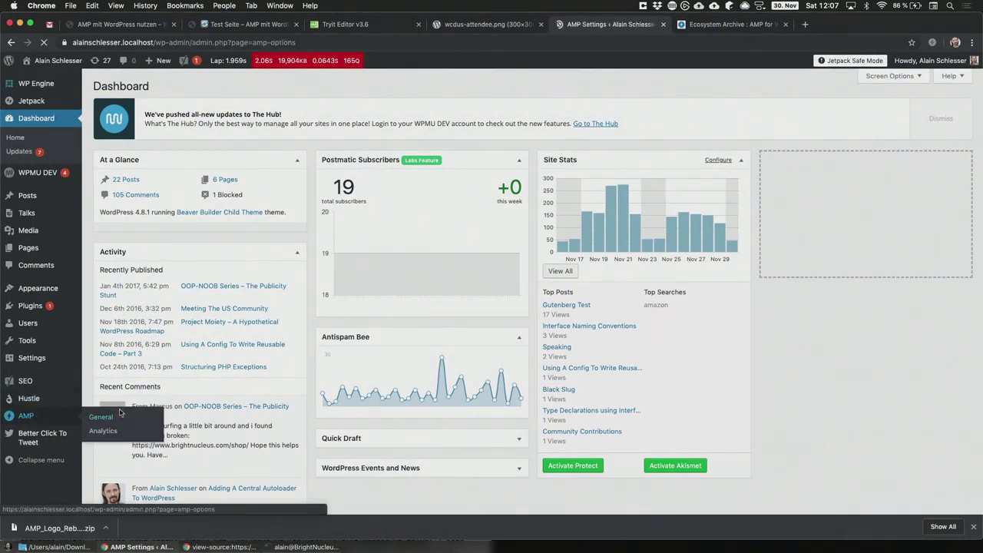
scroll(463, 274, "down", 5)
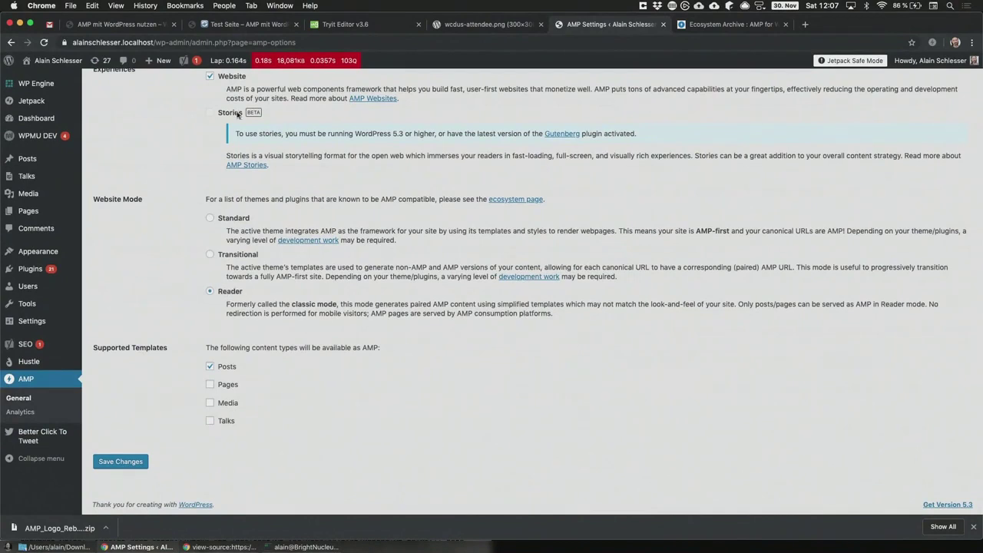
Visit the blog's front page and open the post "OOP-NOOB Series – The Publicity Stunt"
left_click(46, 78)
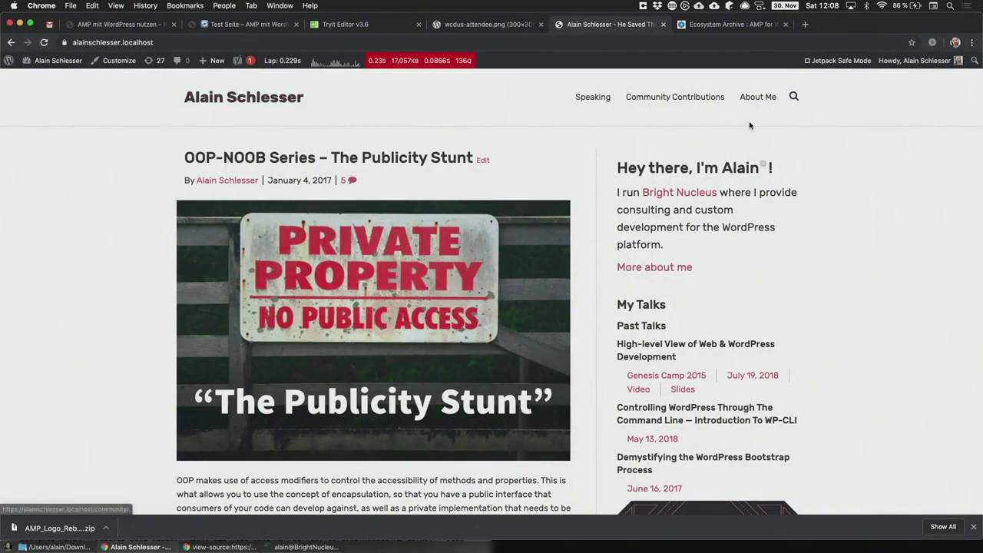
left_click(354, 101)
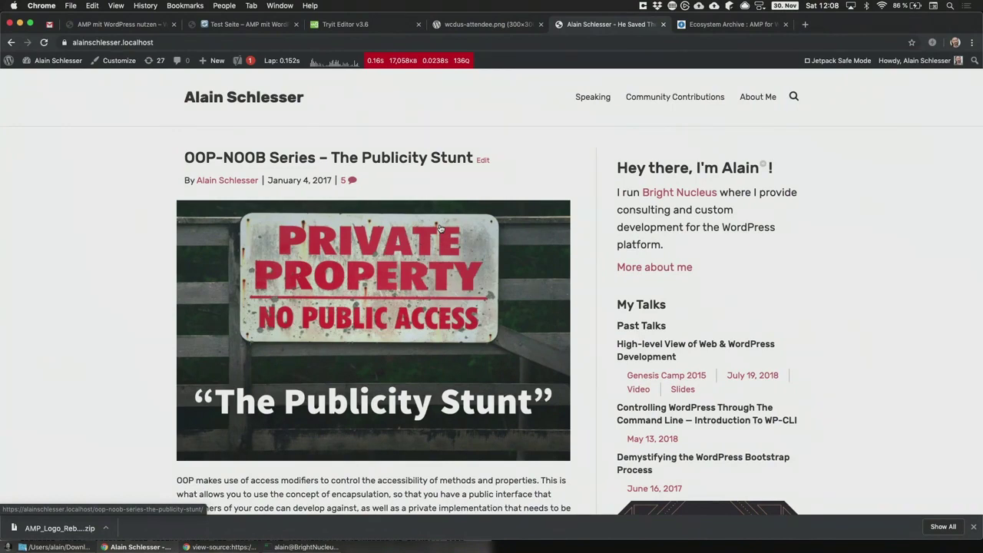
left_click(360, 157)
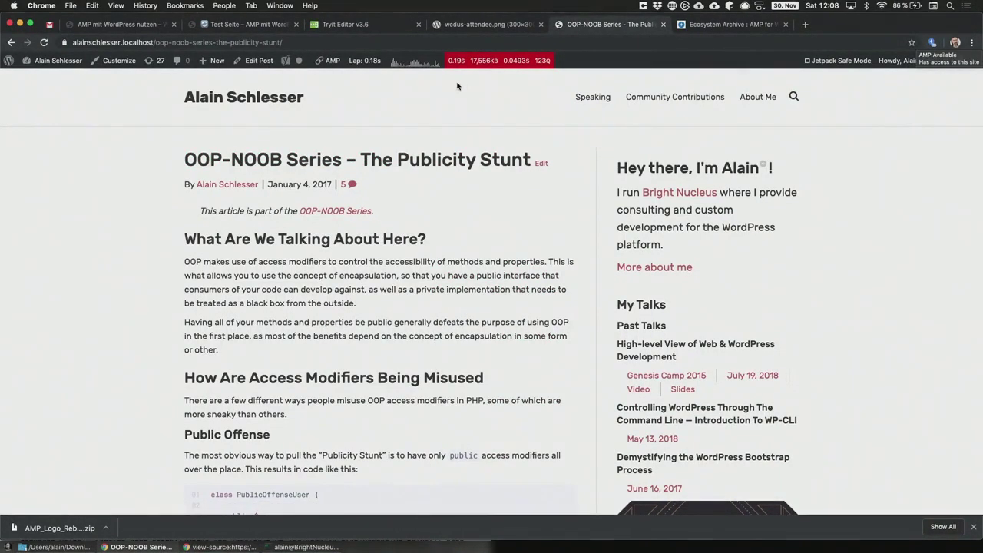
Switch the post to its AMP version and examine the Reader mode layout from header to footer
left_click(328, 63)
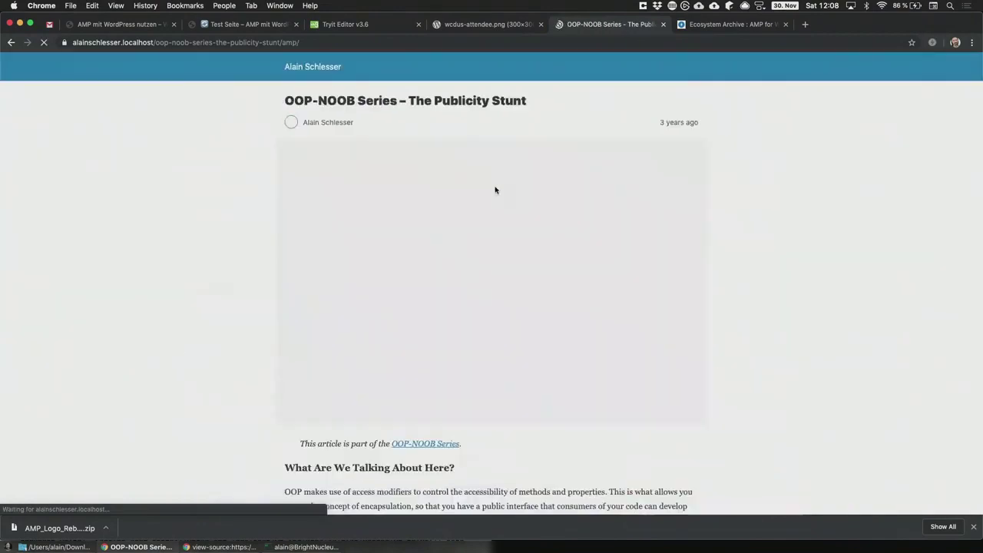
scroll(174, 192, "down", 3)
scroll(174, 192, "down", 20)
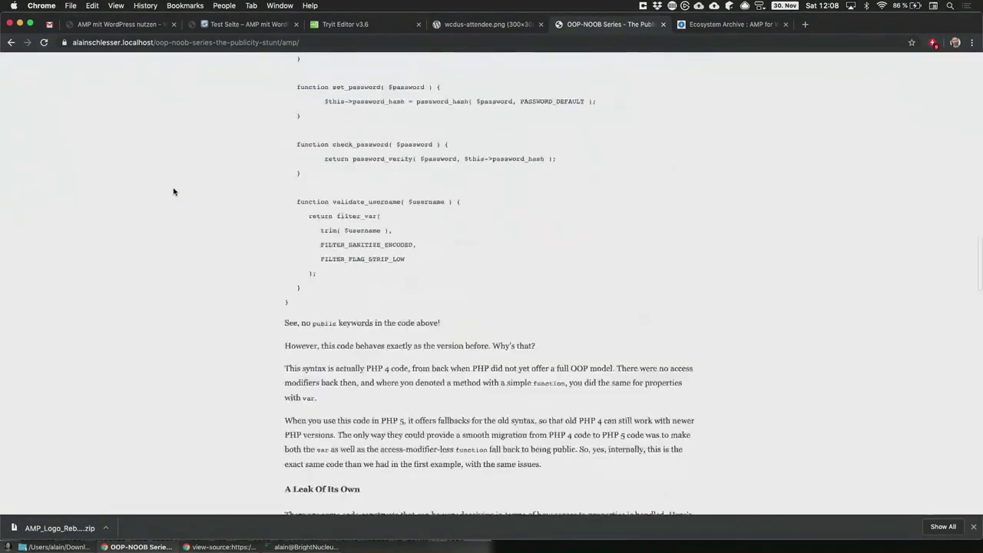
scroll(174, 192, "up", 10)
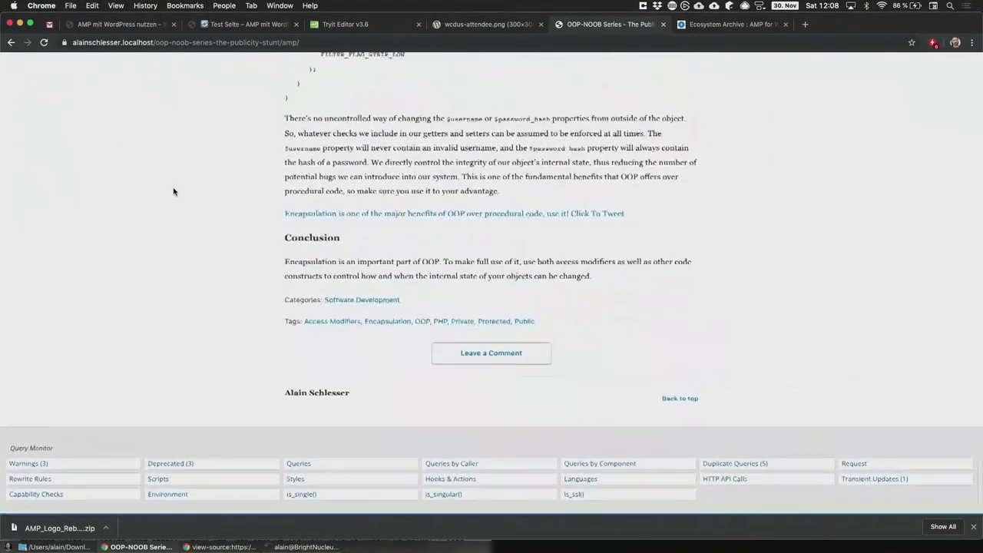
scroll(173, 192, "up", 15)
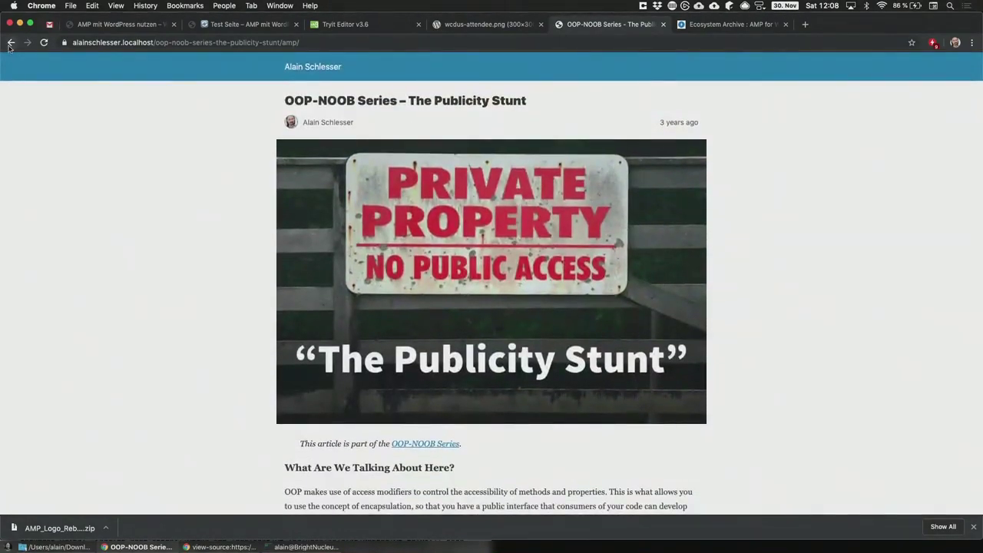
left_click(282, 547)
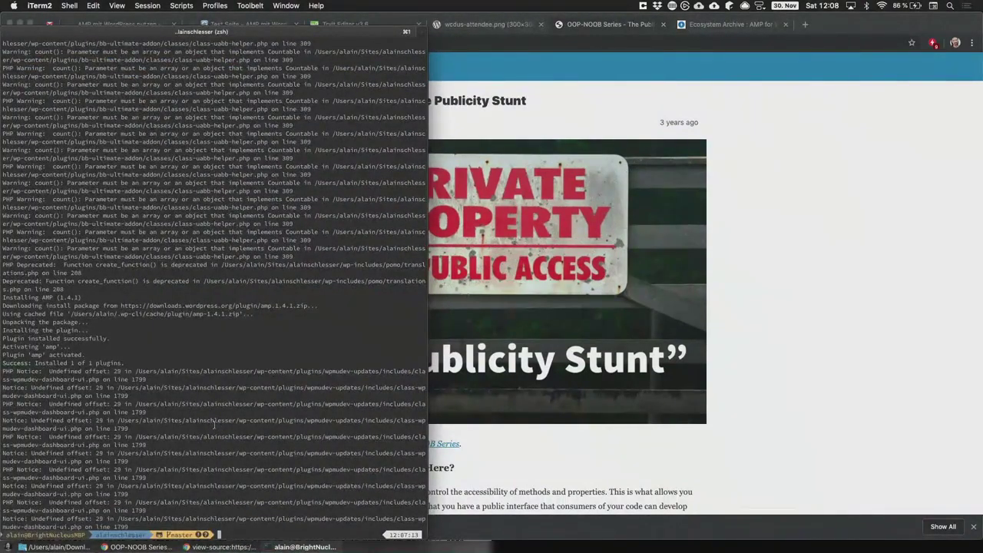
left_click(819, 263)
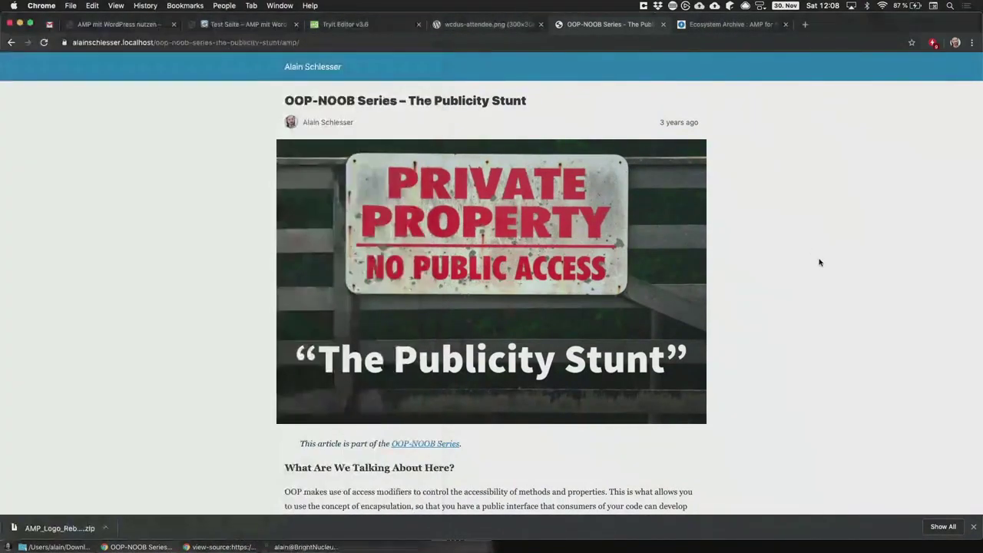
Set the blog's AMP website mode to Transitional and save the settings
left_click(12, 42)
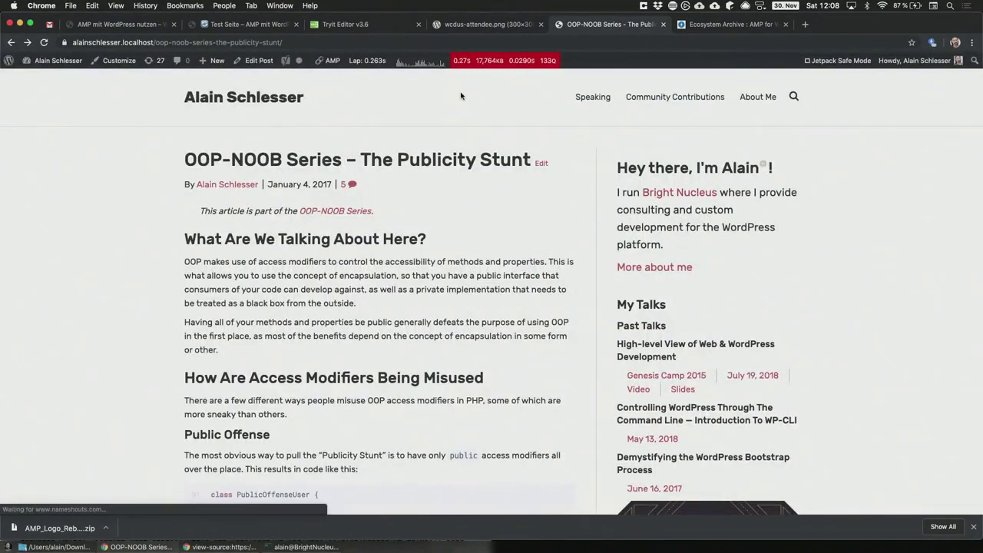
mouse_move(47, 62)
left_click(44, 78)
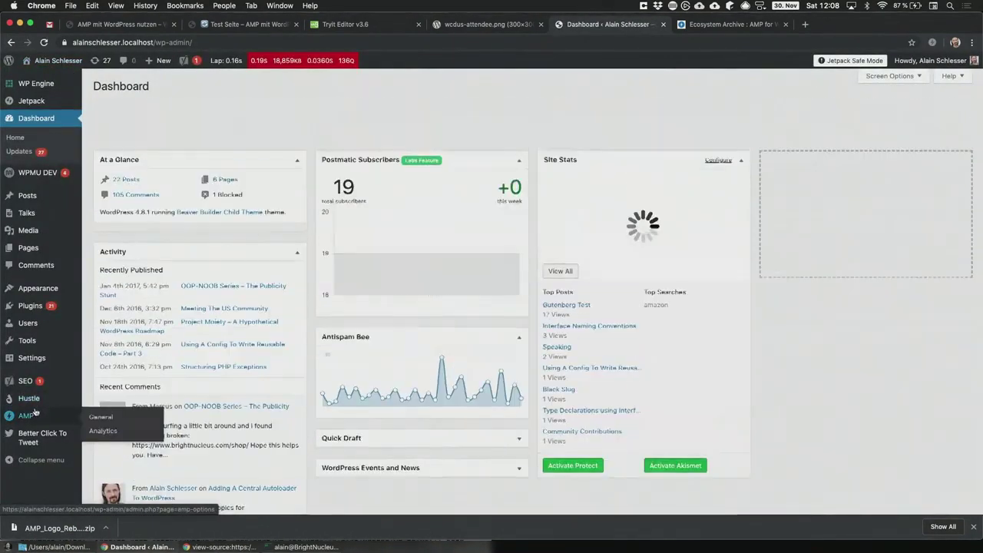
left_click(34, 412)
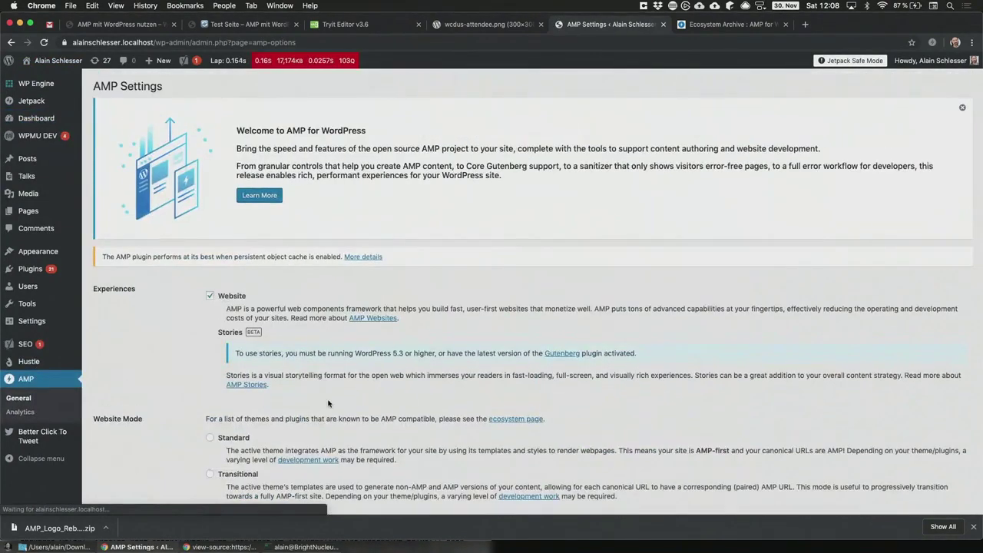
scroll(328, 403, "down", 3)
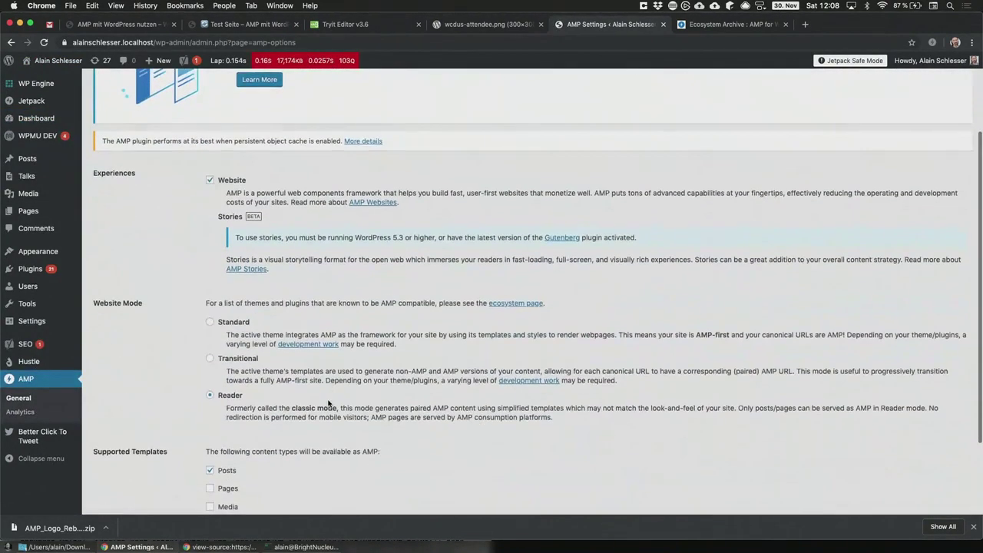
left_click(211, 360)
scroll(325, 390, "down", 2)
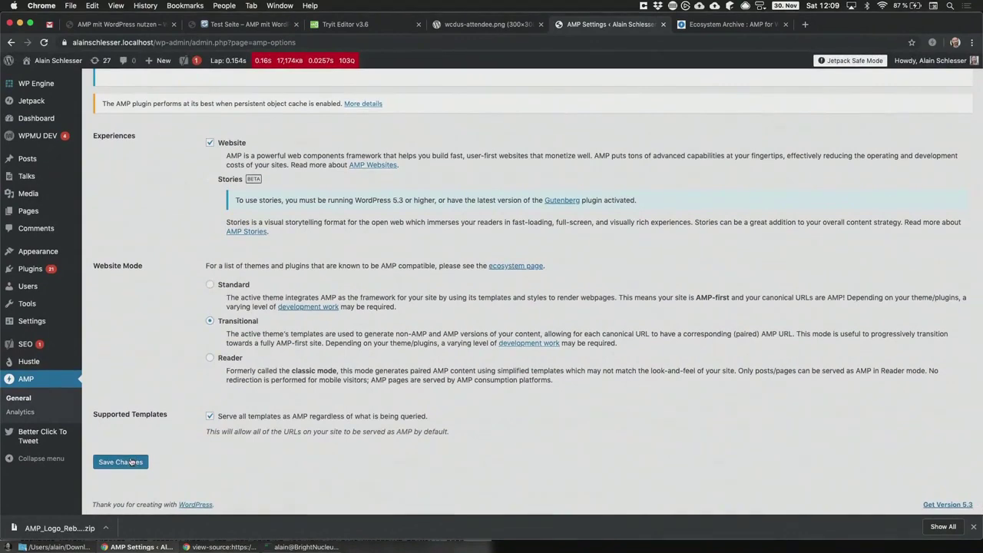
left_click(126, 461)
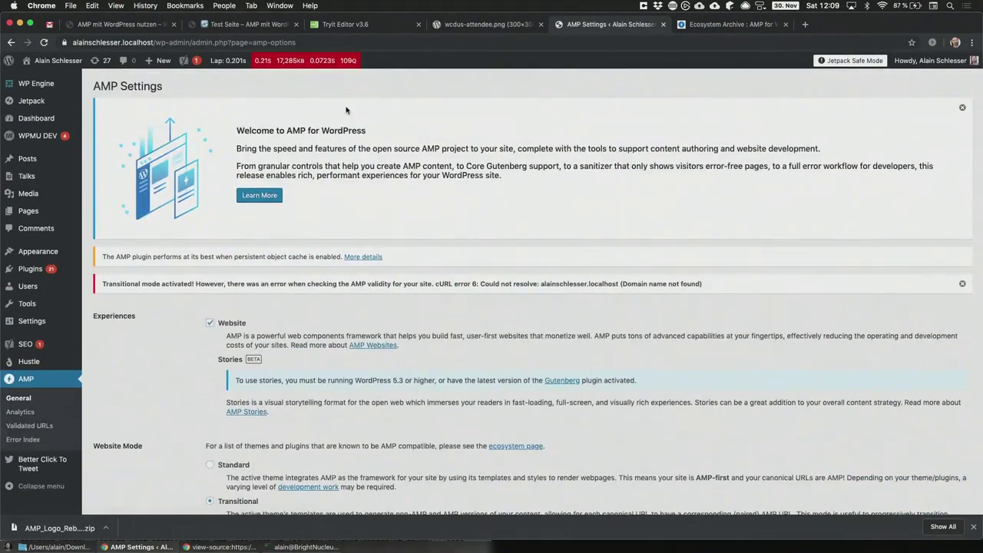
Open the AMP version of the blog's front page and look through its posts and sidebar down to the footer
left_click(44, 77)
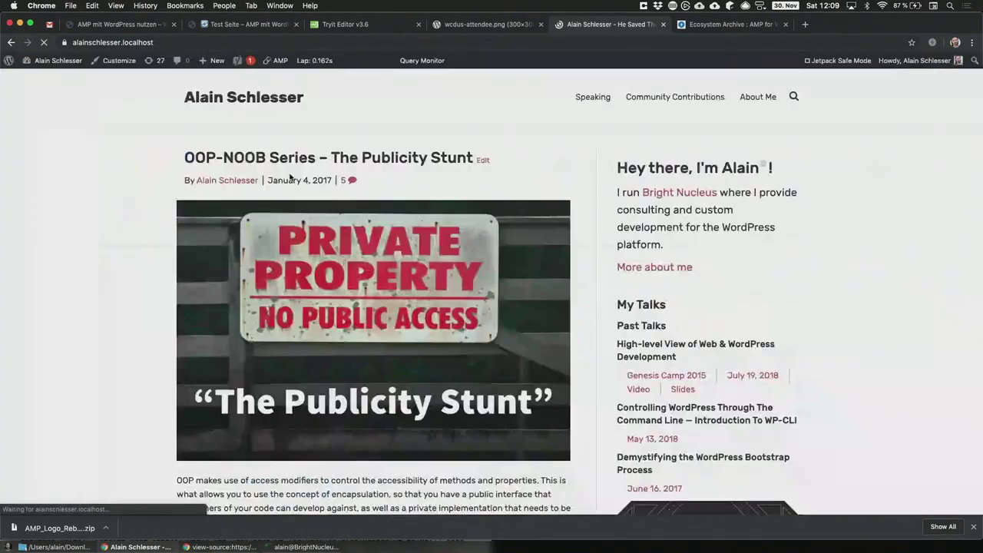
mouse_move(278, 61)
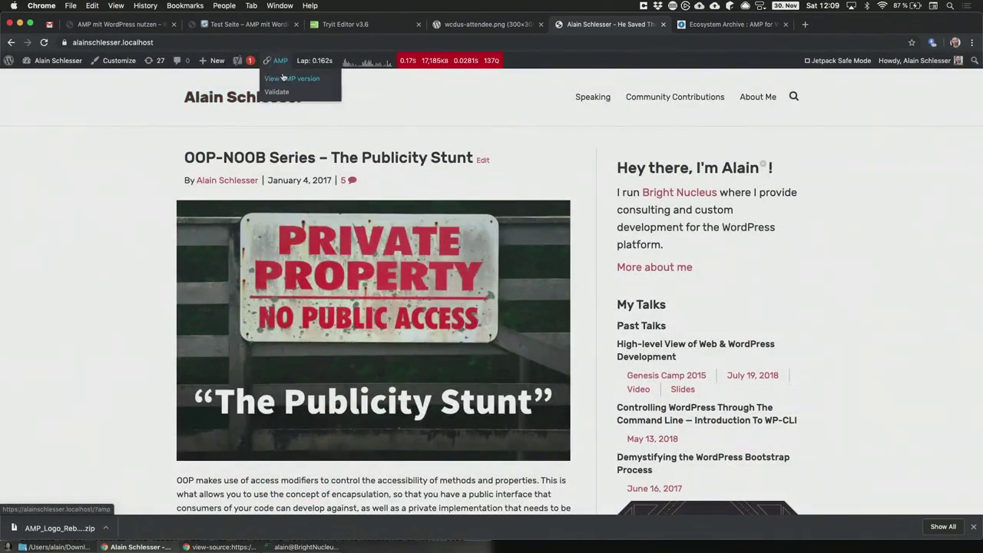
left_click(284, 78)
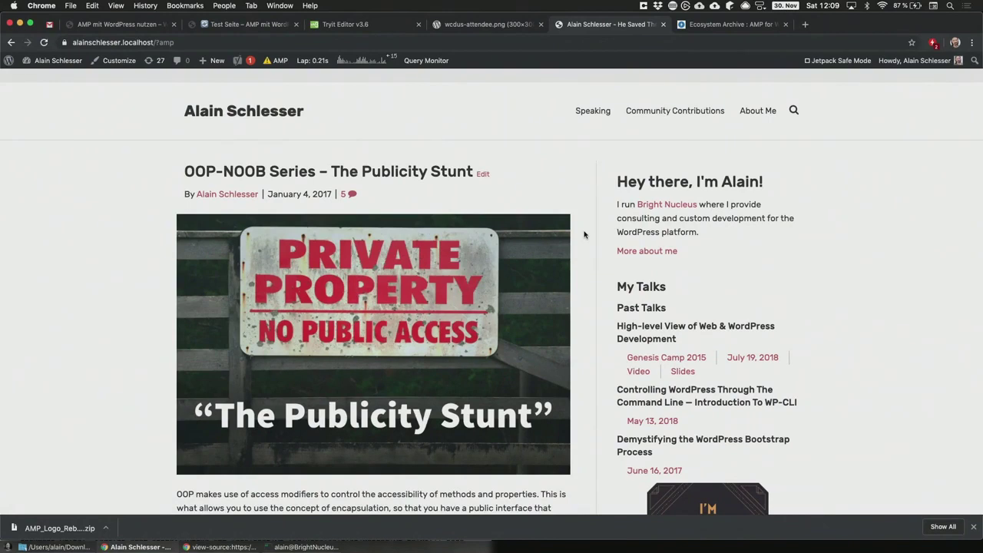
mouse_move(269, 60)
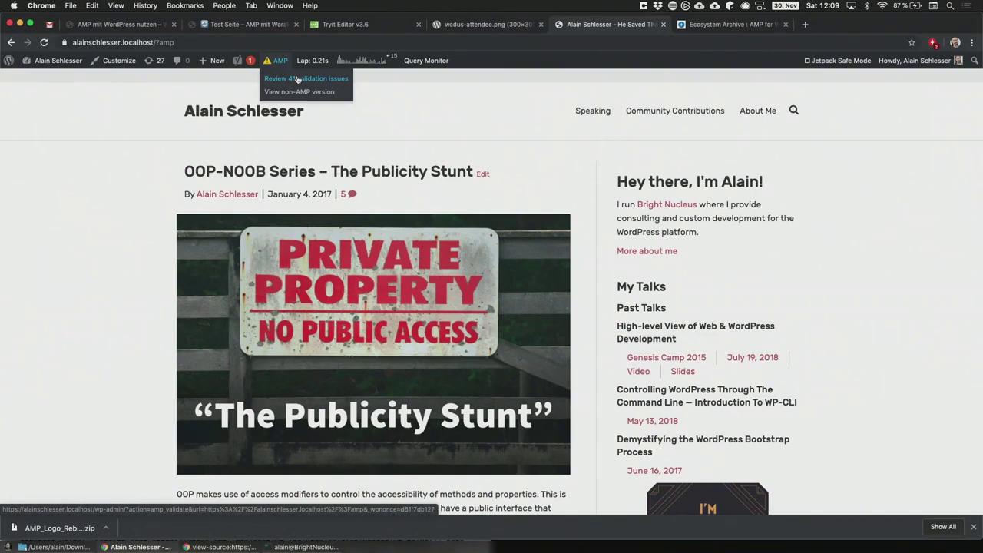
scroll(10, 281, "down", 10)
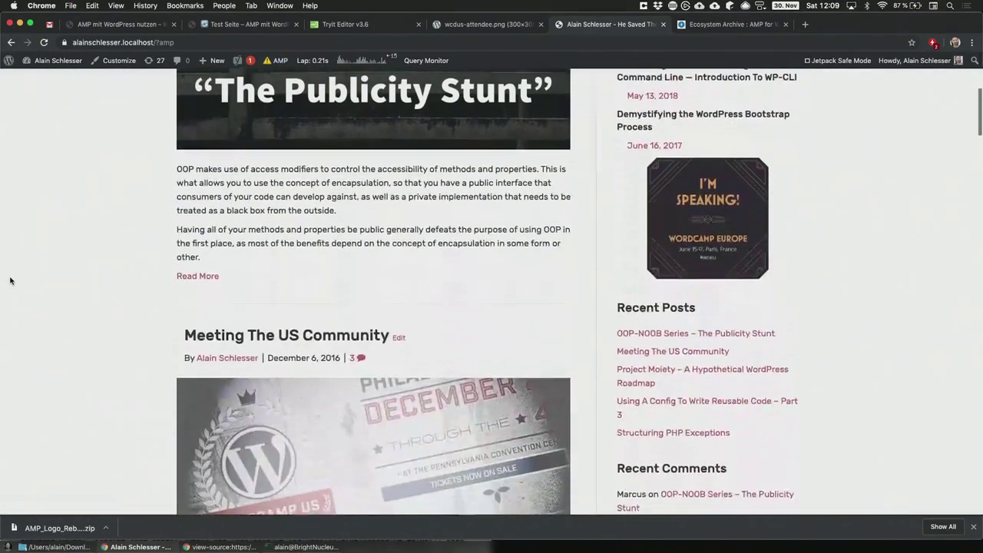
scroll(10, 280, "down", 20)
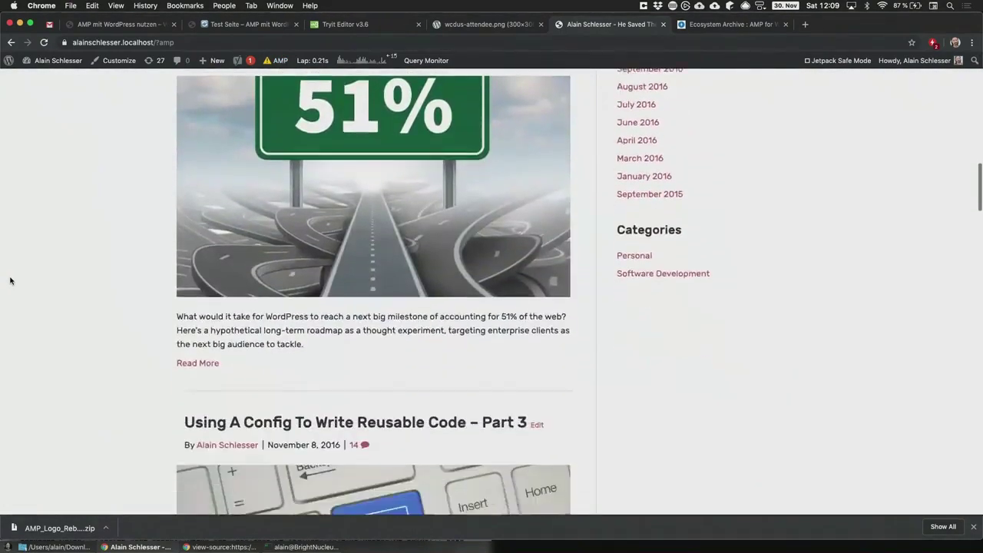
scroll(10, 280, "down", 20)
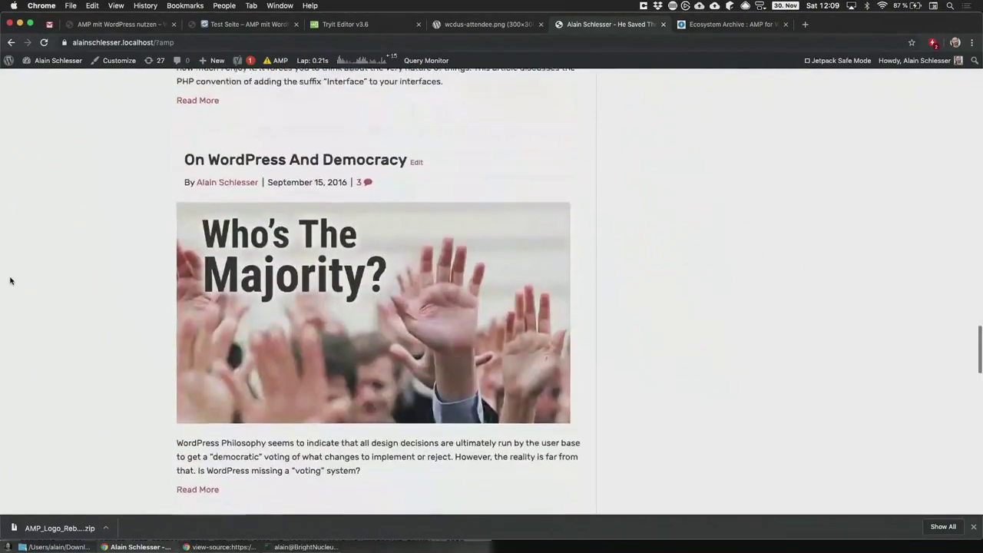
scroll(10, 280, "down", 15)
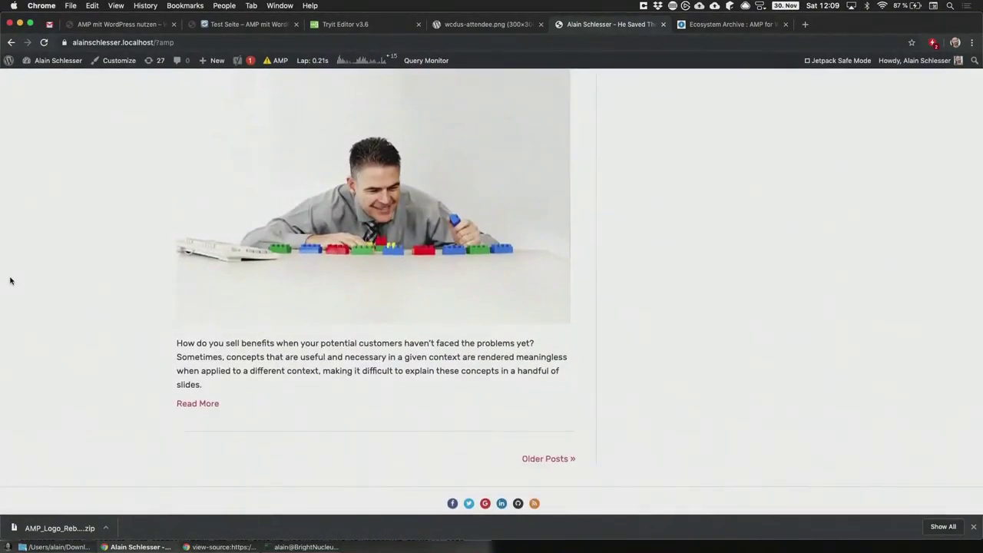
scroll(10, 280, "up", 20)
scroll(10, 280, "up", 20)
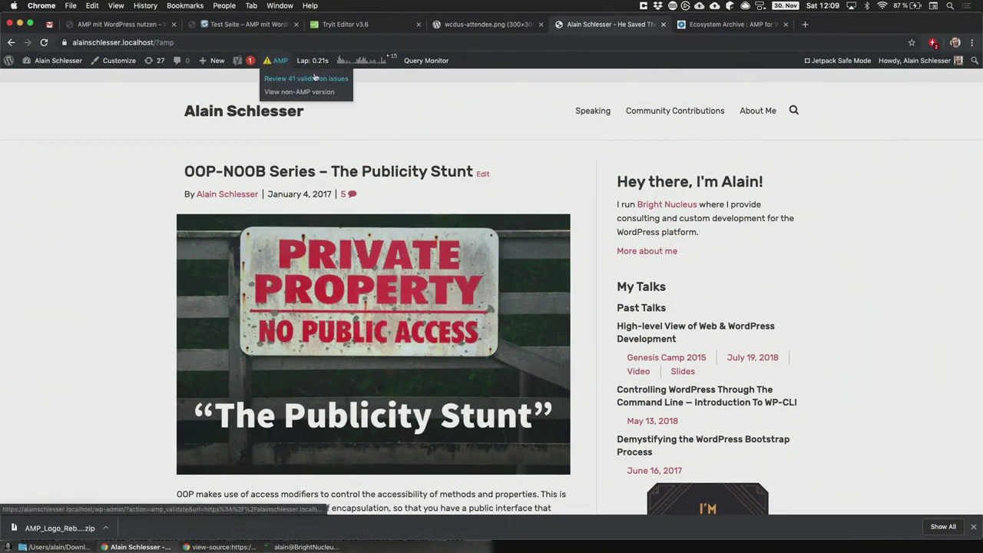
Request the front page's AMP validation issues and check both the Validated URLs list and the Error Index
left_click(323, 79)
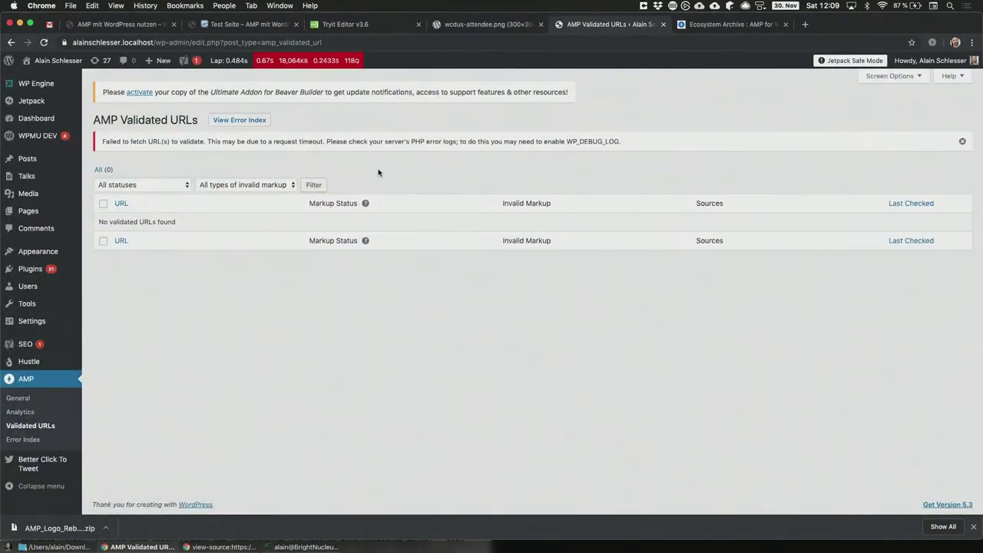
key("super+r")
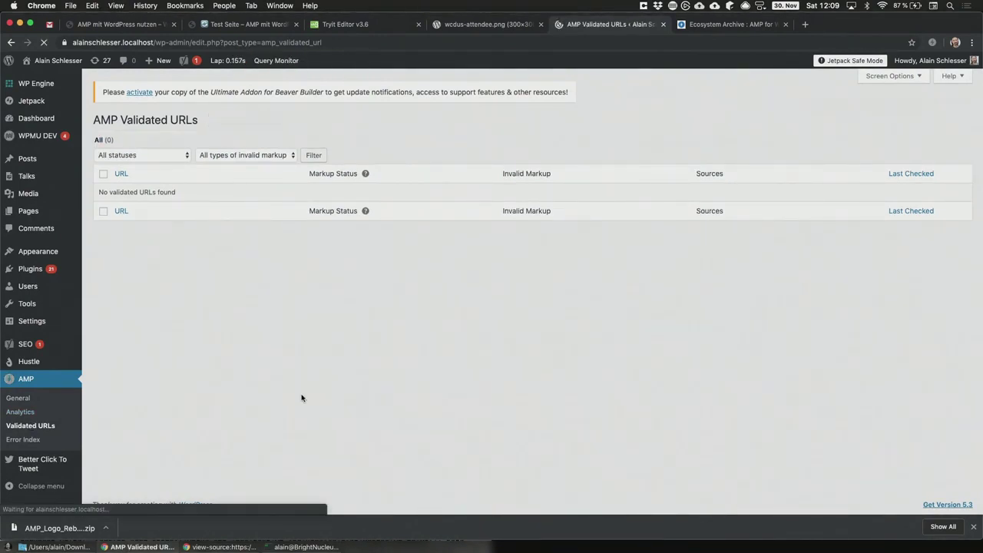
left_click(26, 438)
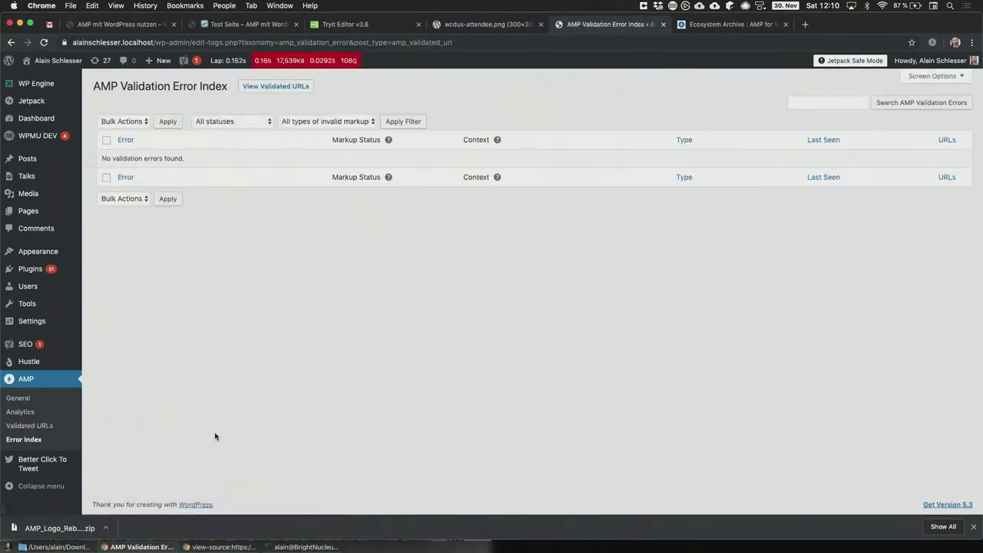
left_click(29, 426)
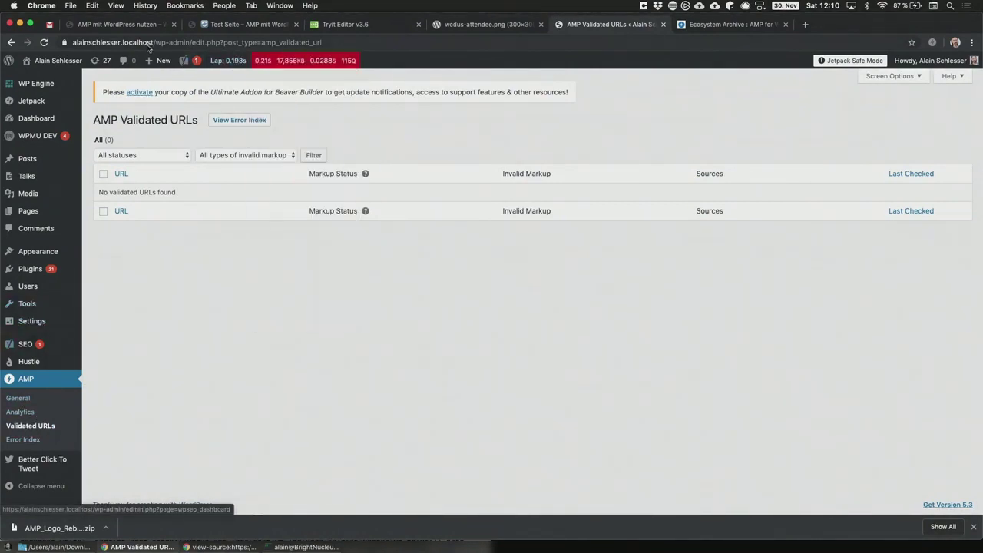
left_click(239, 120)
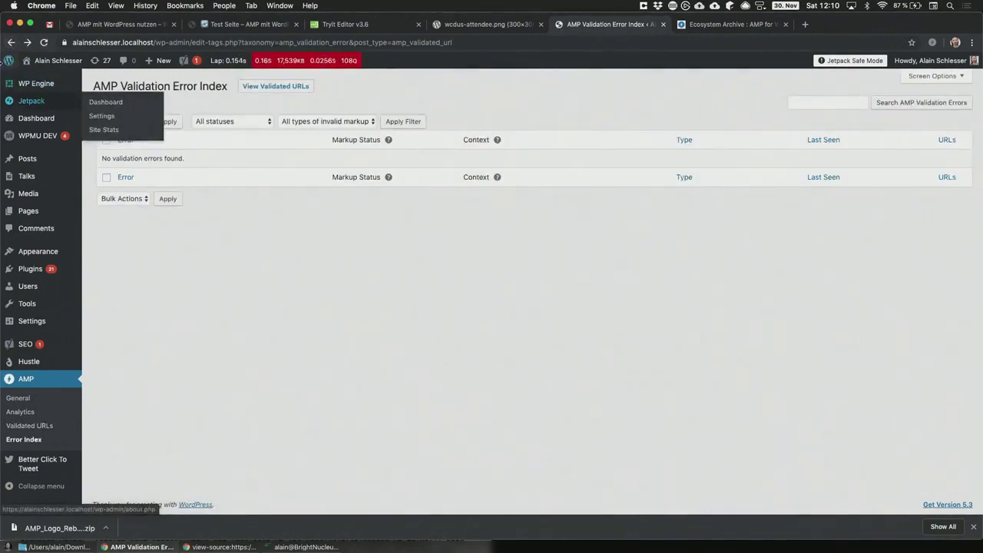
Go back to the AMP front page, open the post "OOP-NOOB Series – The Publicity Stunt", and request its validation issues
left_click(9, 43)
left_click(9, 42)
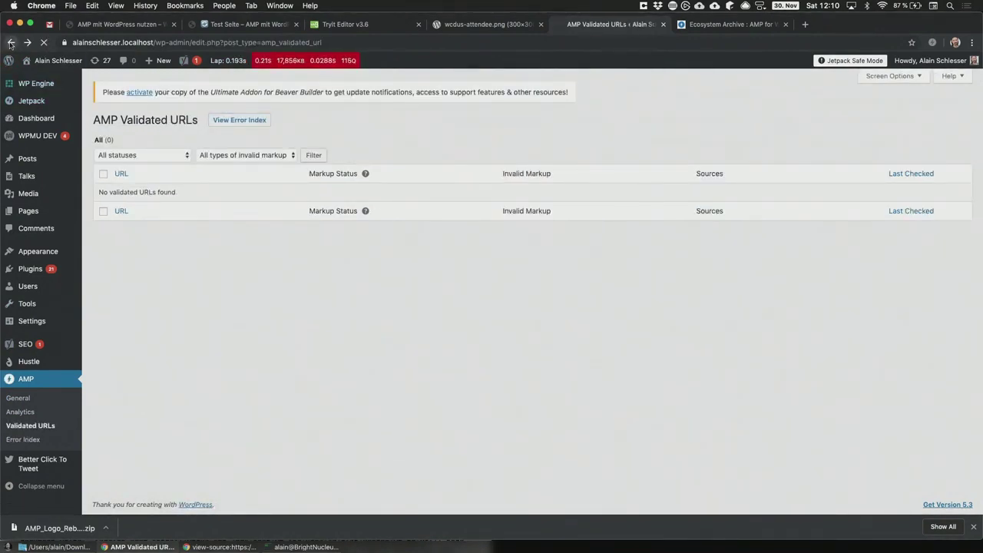
left_click(381, 170)
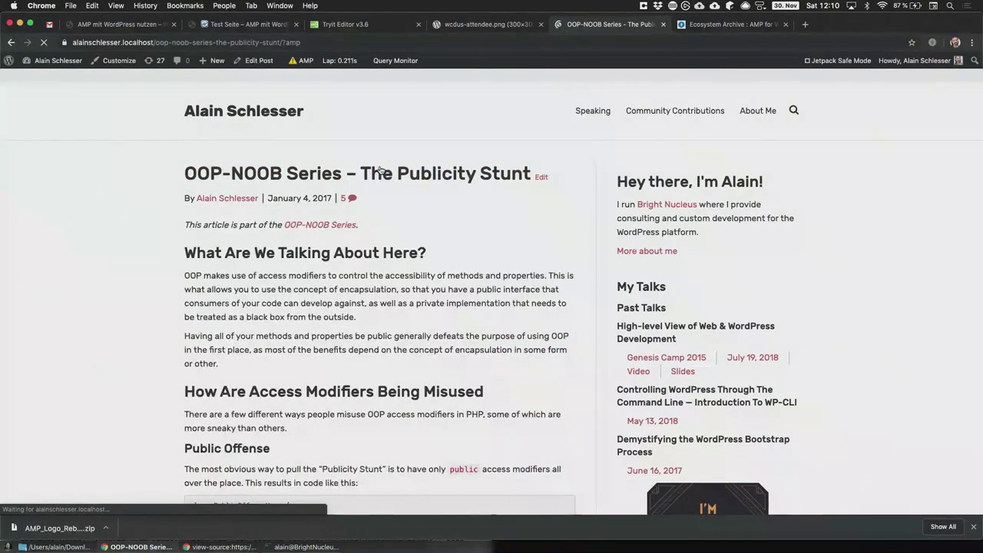
mouse_move(301, 61)
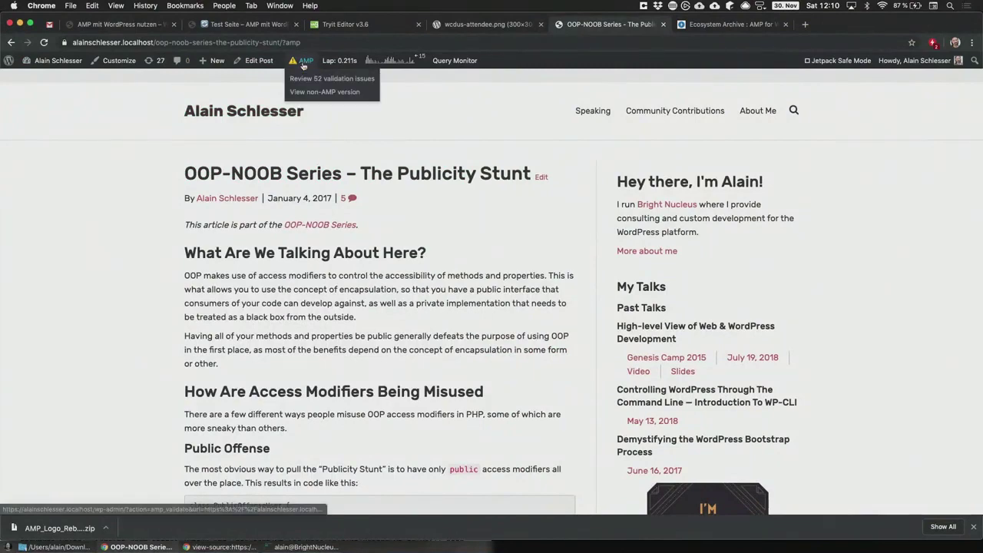
left_click(343, 80)
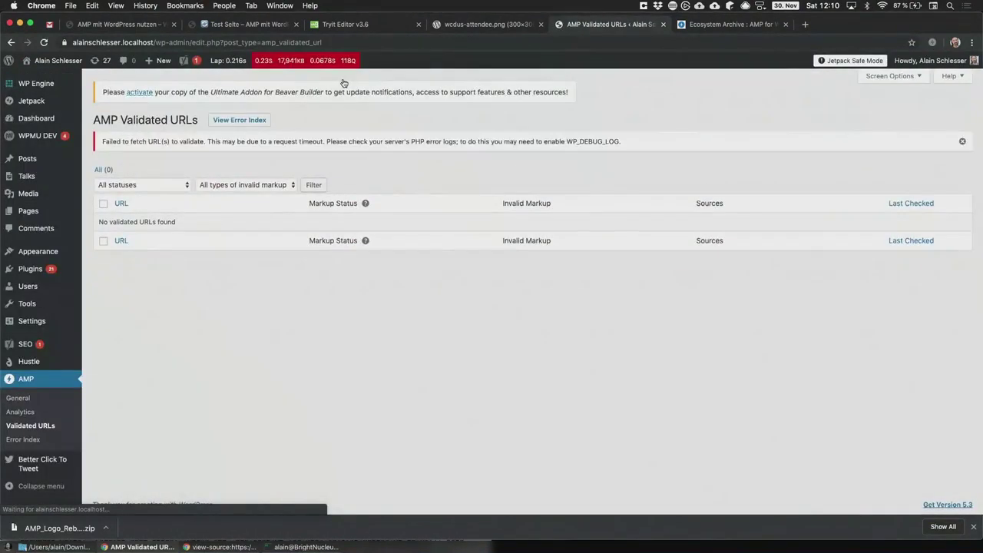
Check the terminal output, and examine the PHP warnings in Query Monitor for the Validated URLs page
mouse_move(53, 254)
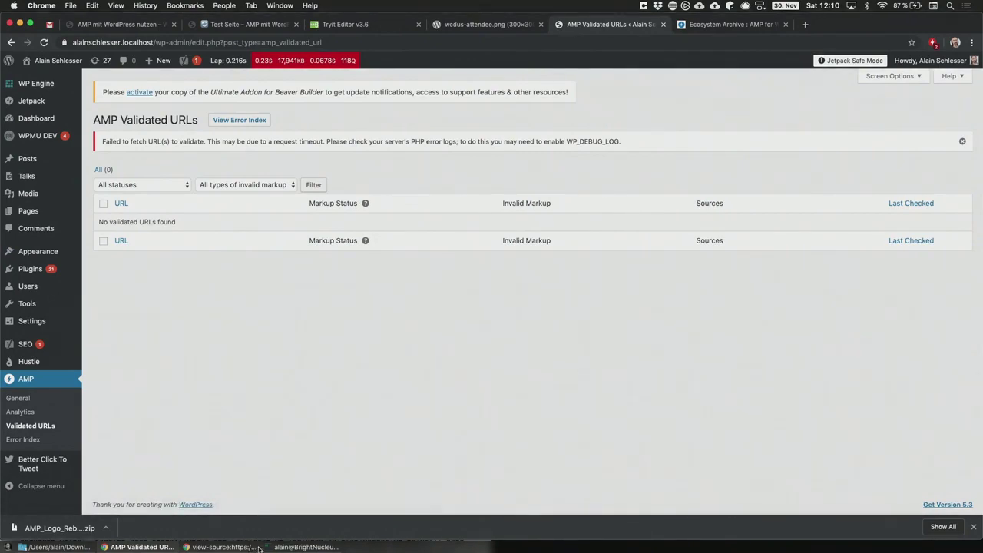
left_click(303, 547)
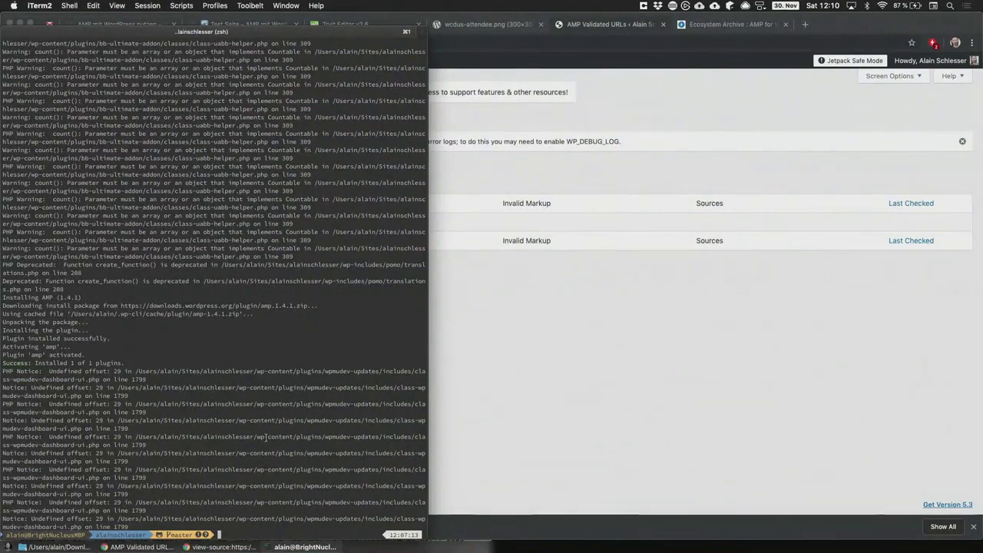
left_click(590, 408)
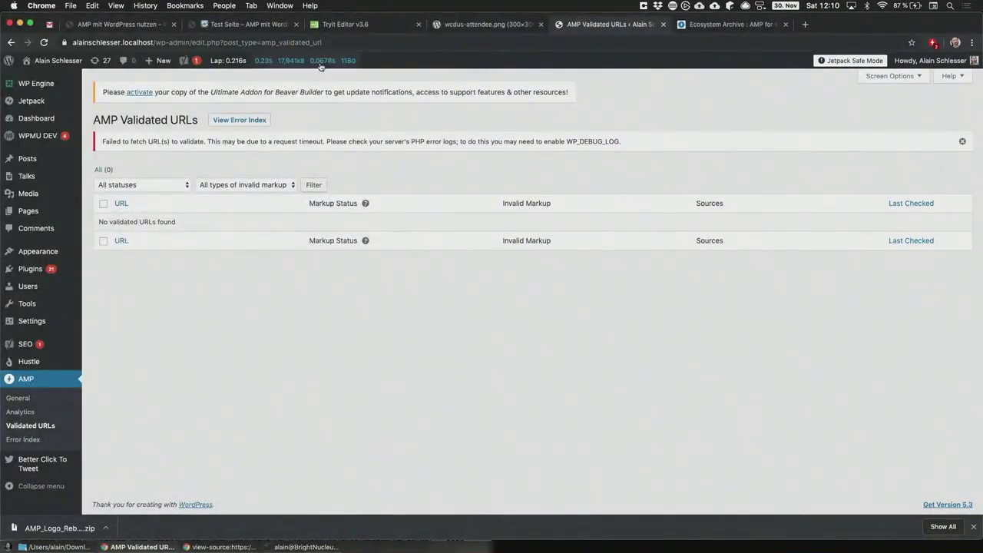
mouse_move(320, 66)
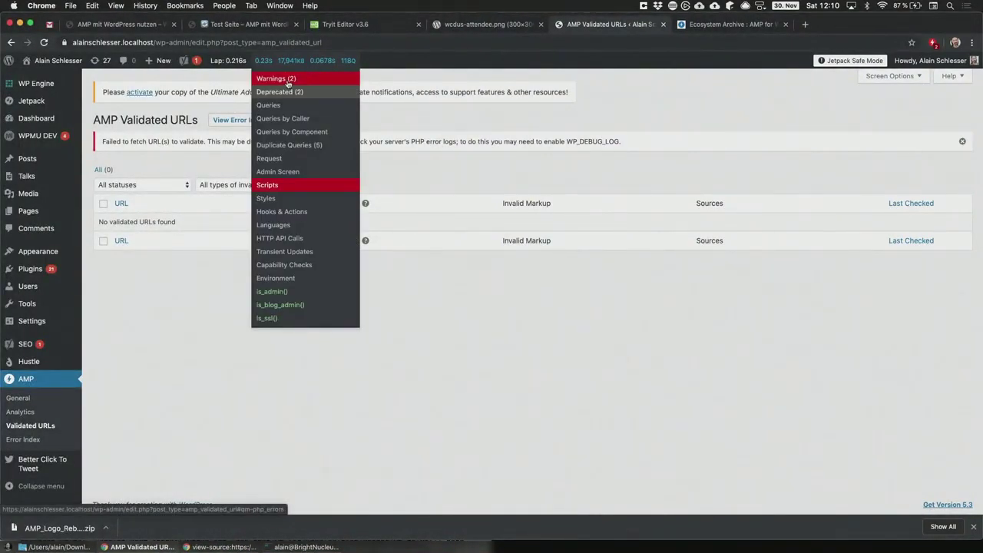
left_click(288, 79)
scroll(218, 231, "down", 2)
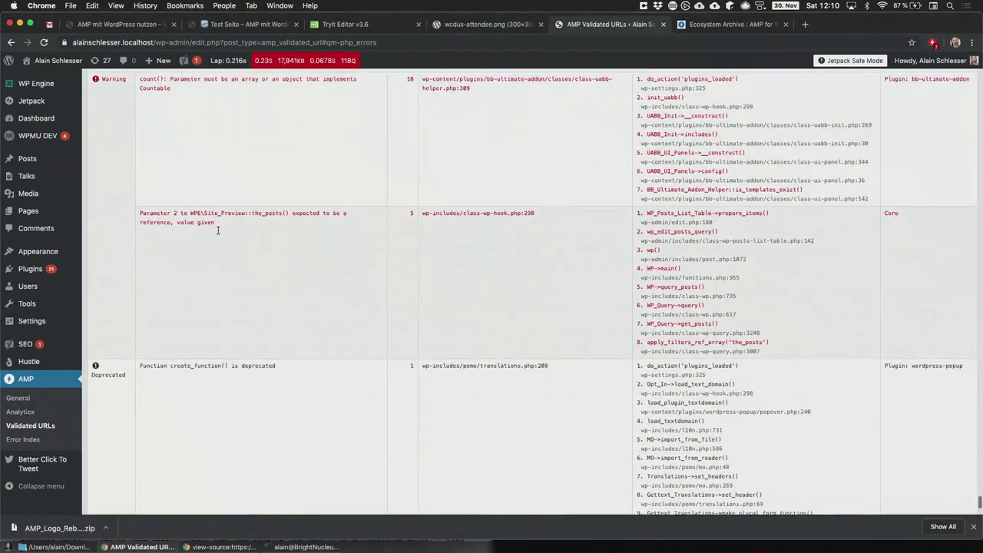
scroll(218, 230, "down", 2)
scroll(218, 231, "up", 2)
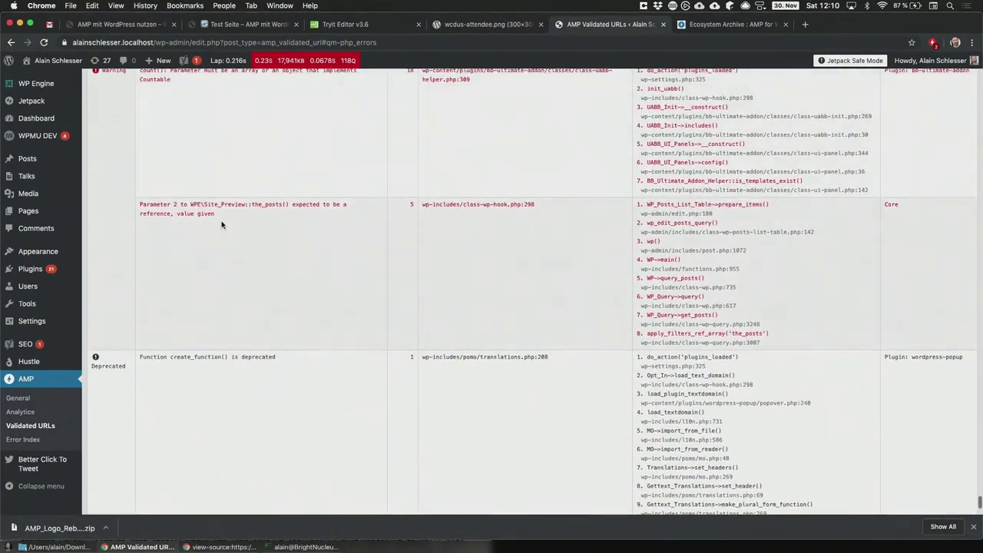
scroll(221, 224, "up", 3)
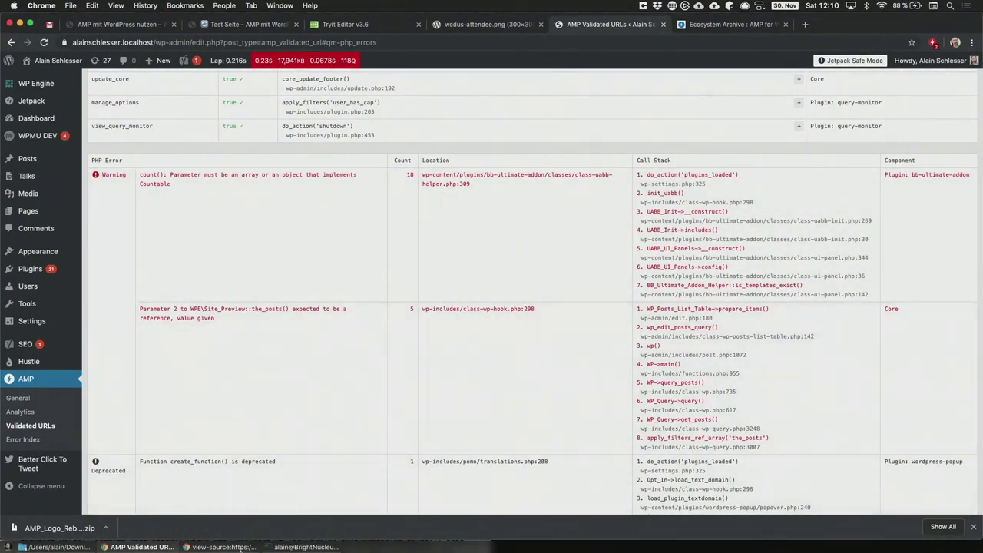
Switch to iTerm2 and deactivate the bb-ultimate-addon plugin with WP-CLI
left_click(290, 546)
type("wp pl")
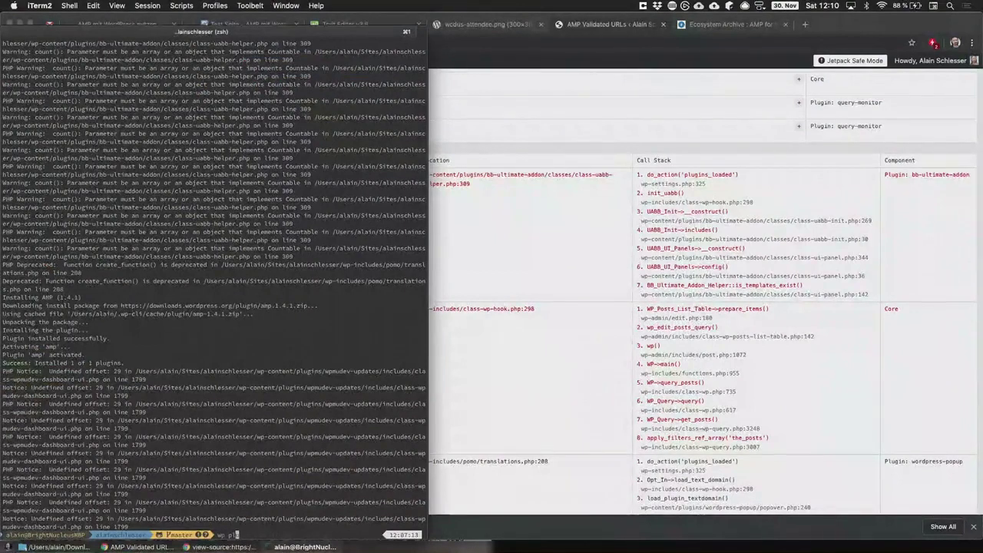
type("ugin deactiv")
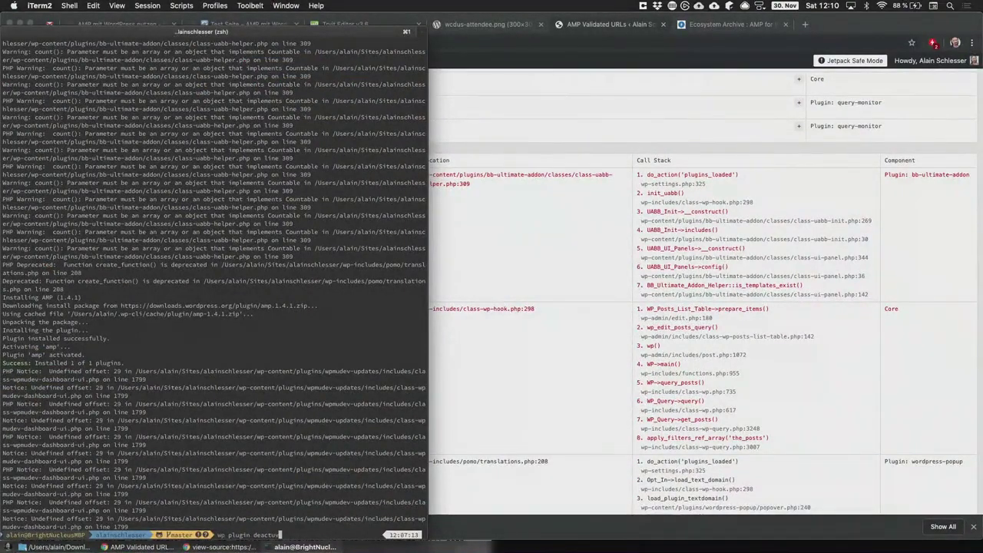
type("ate bb-ultimate-addon")
key("Return")
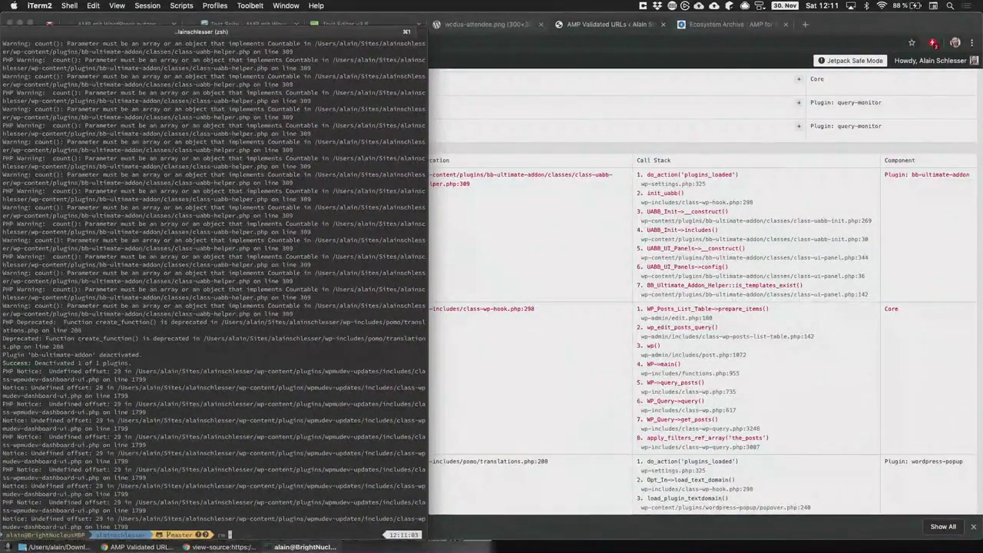
Begin an rm command with the path wp-content/mu-plugins/ and list that folder's contents
type("rm w")
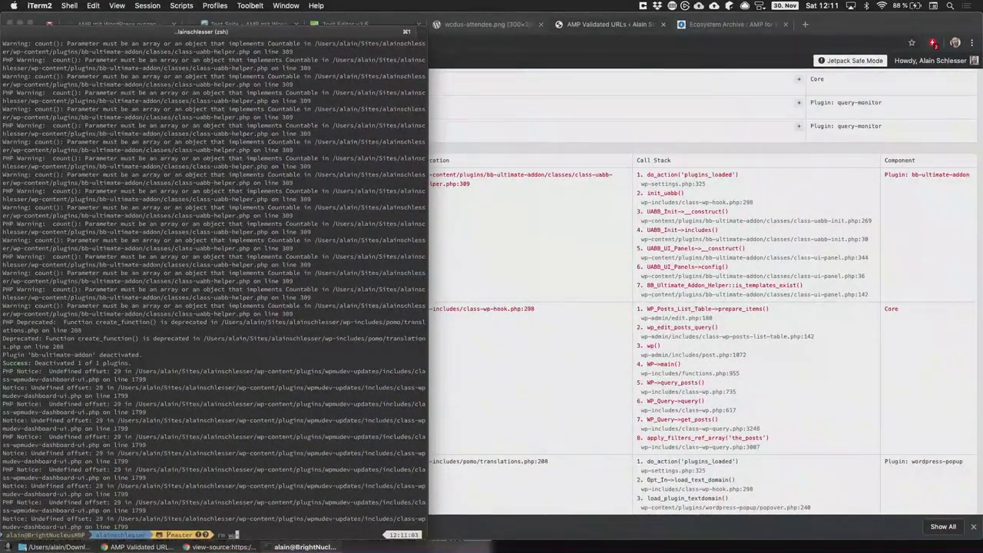
type("p-con")
key("Tab")
type("te")
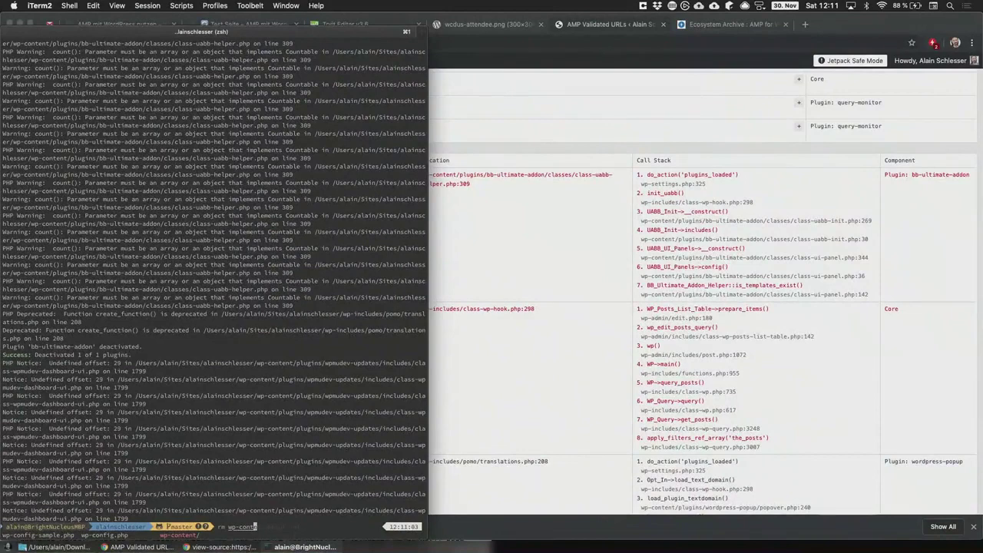
key("Tab")
type("pl")
key("Tab")
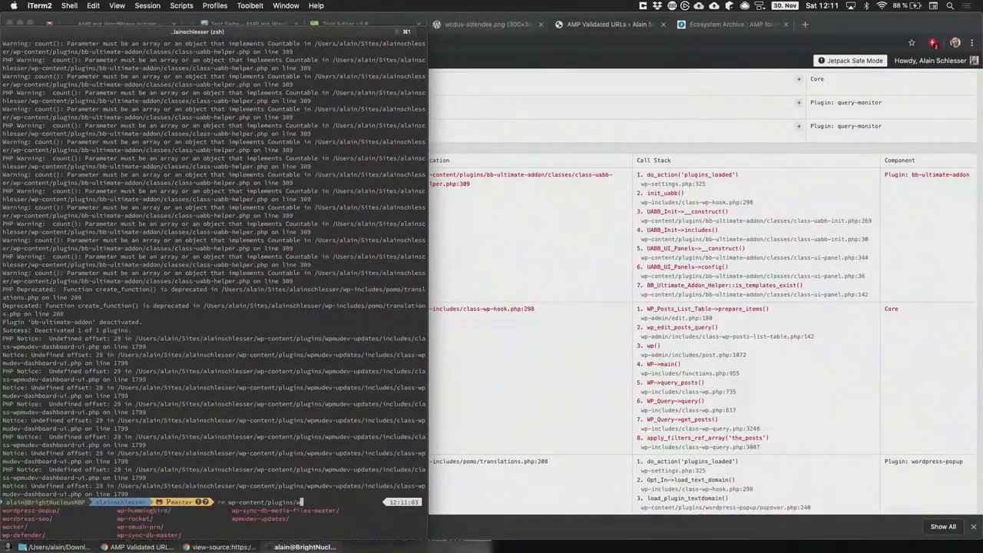
key("BackSpace")
key("Tab")
key("BackSpace")
key("BackSpace")
key("BackSpace")
key("BackSpace")
key("BackSpace")
key("BackSpace")
key("BackSpace")
key("BackSpace")
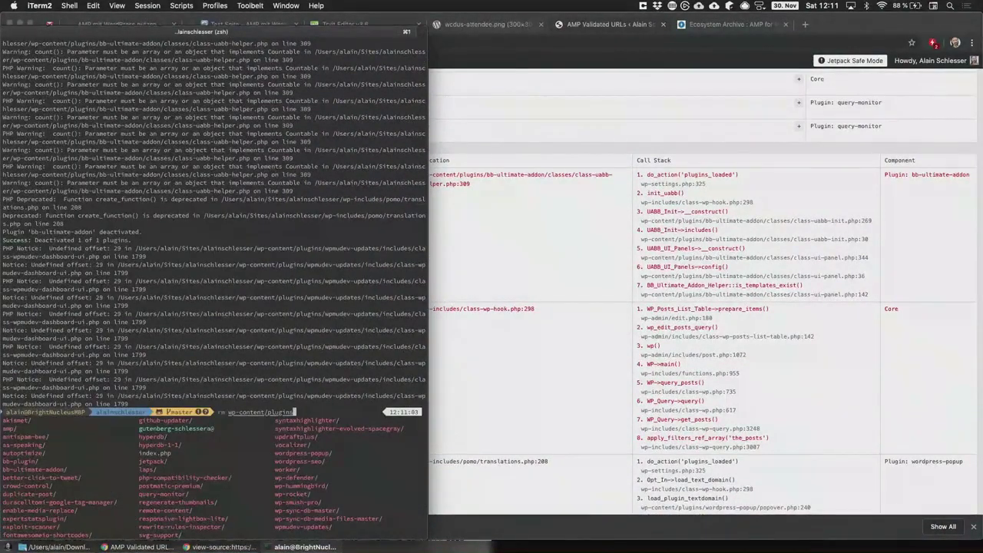
type("mu-plugins/")
key("Tab")
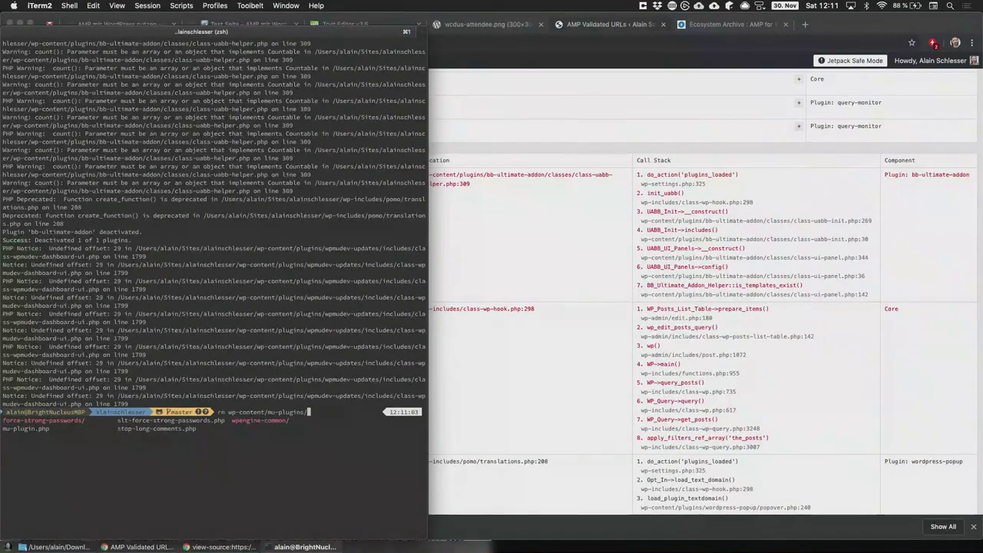
Add the -rf option to the rm command and target wp-content/mu-plugins/wpengine-common
left_click(225, 412, "alt")
type("-rf ")
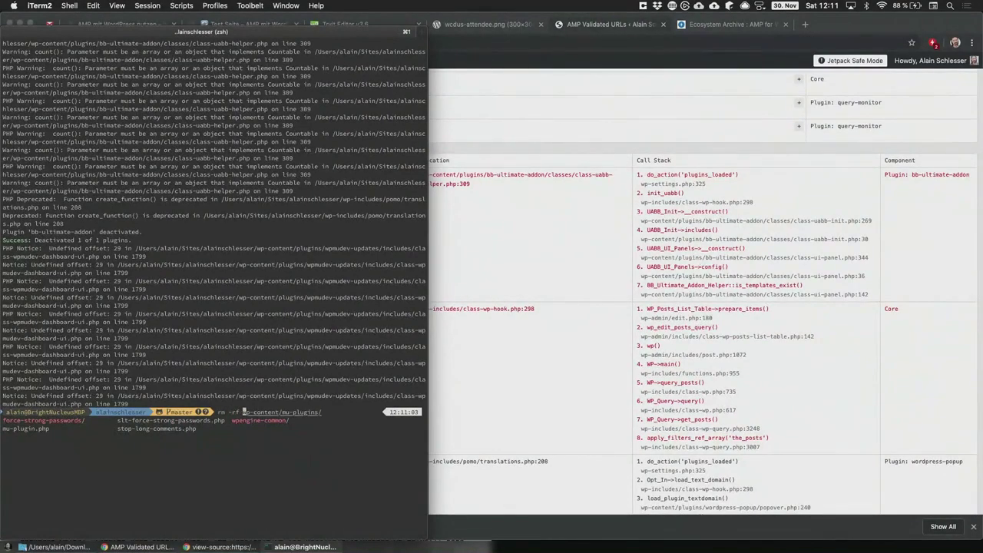
type(" wpe")
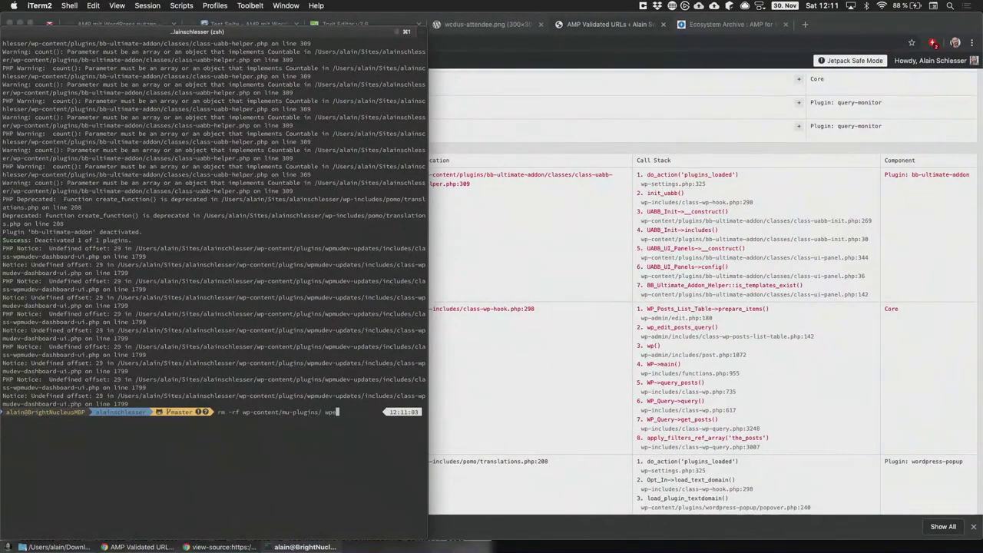
type("n")
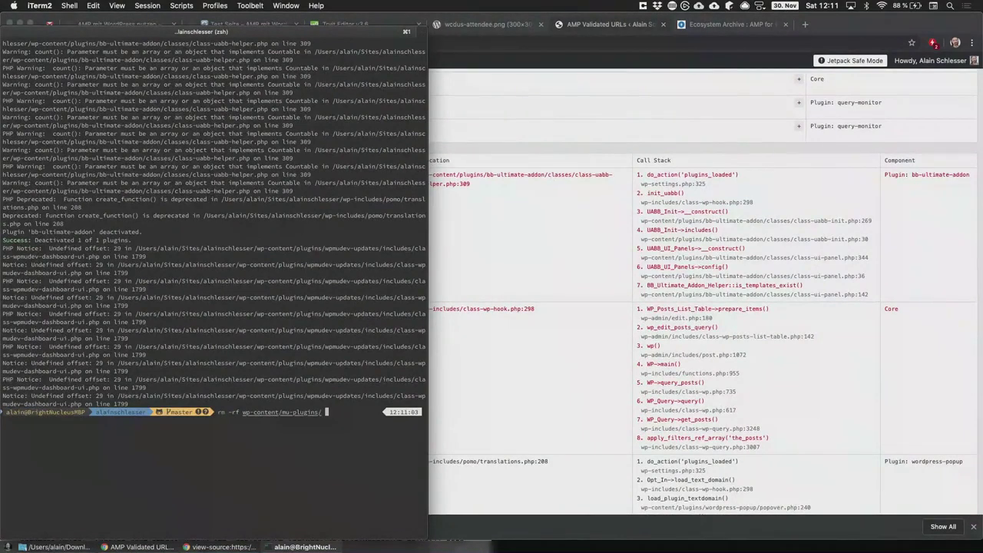
key("Tab")
type("mu")
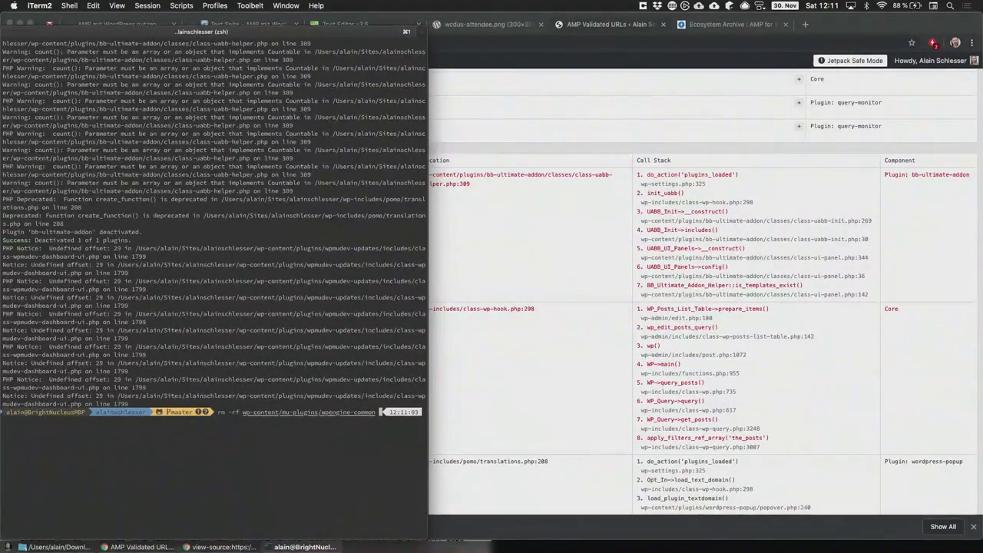
Add mu-plugin.php from wp-content/mu-plugins/ as a second target and run the removal
key("BackSpace")
key("BackSpace")
type("wp-c")
key("Tab")
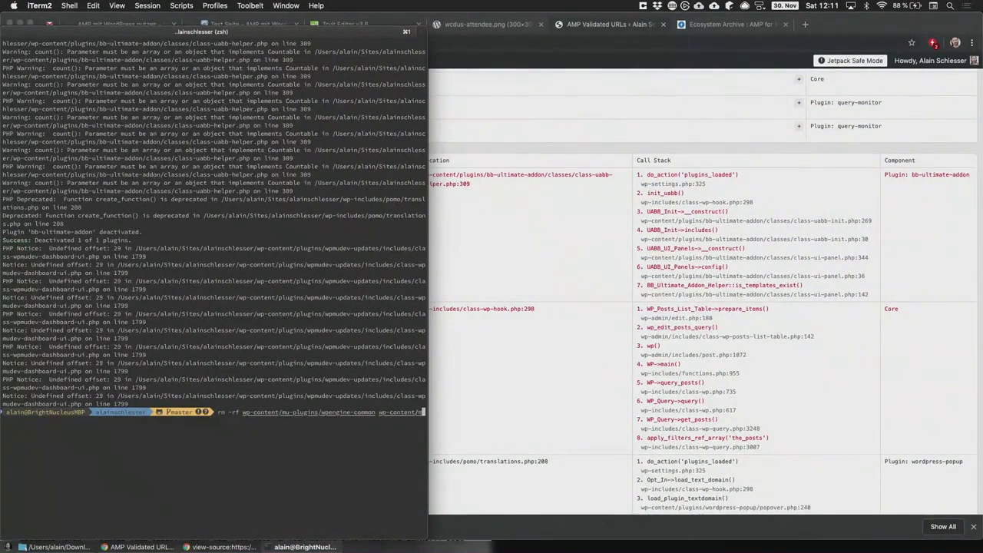
type("mu")
key("Tab")
type("wp")
key("BackSpace")
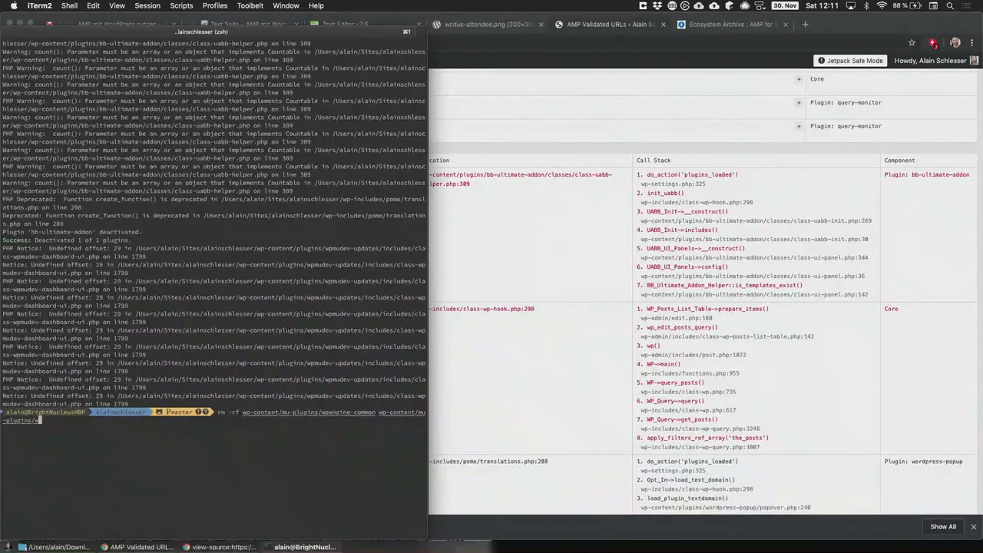
type("mu")
key("Tab")
key("Return")
Switch back to Chrome and reload the AMP Validated URLs page
left_click(551, 133)
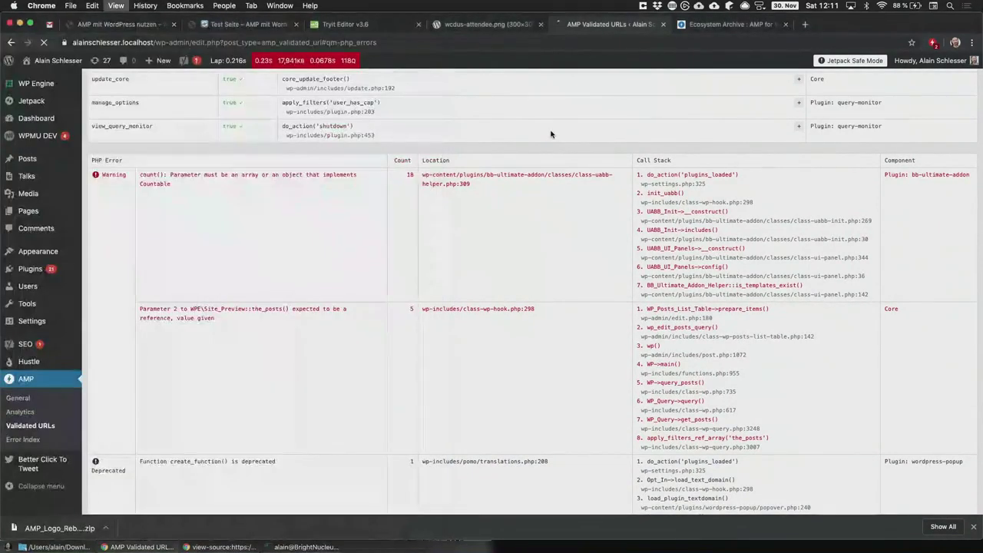
key("super+r")
mouse_move(294, 59)
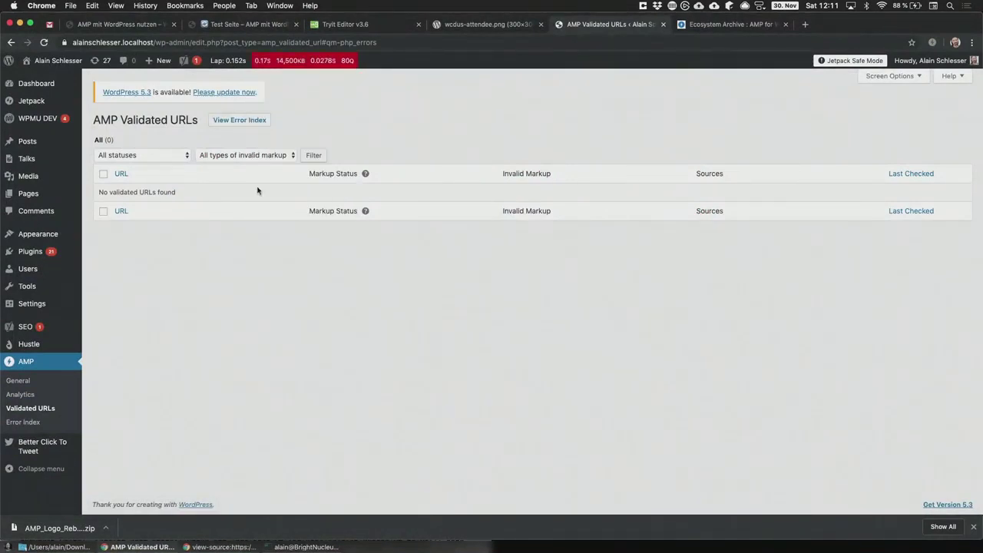
Visit the blog's front page and open the AMP version of the post "OOP-NOOB Series – The Publicity Stunt"
mouse_move(57, 60)
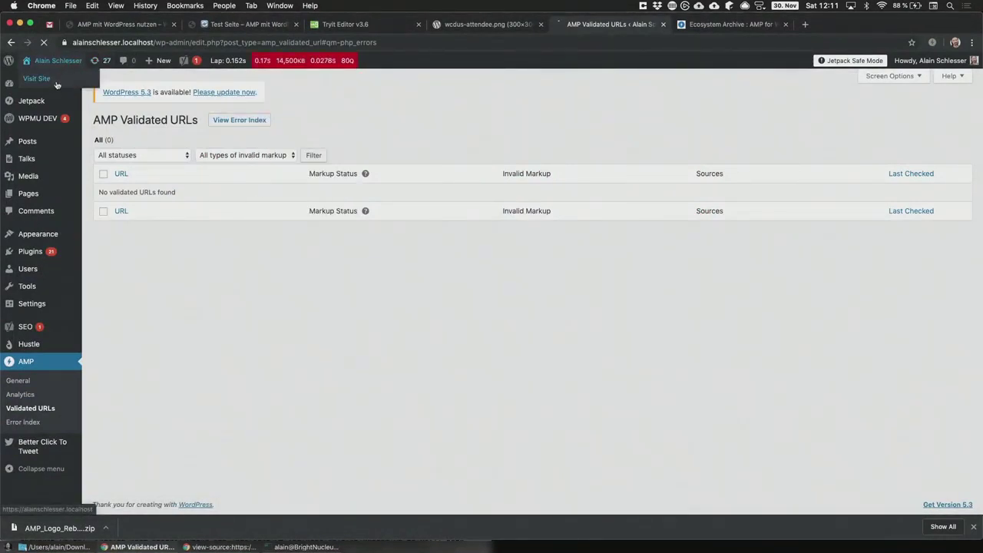
left_click(34, 79)
left_click(378, 158)
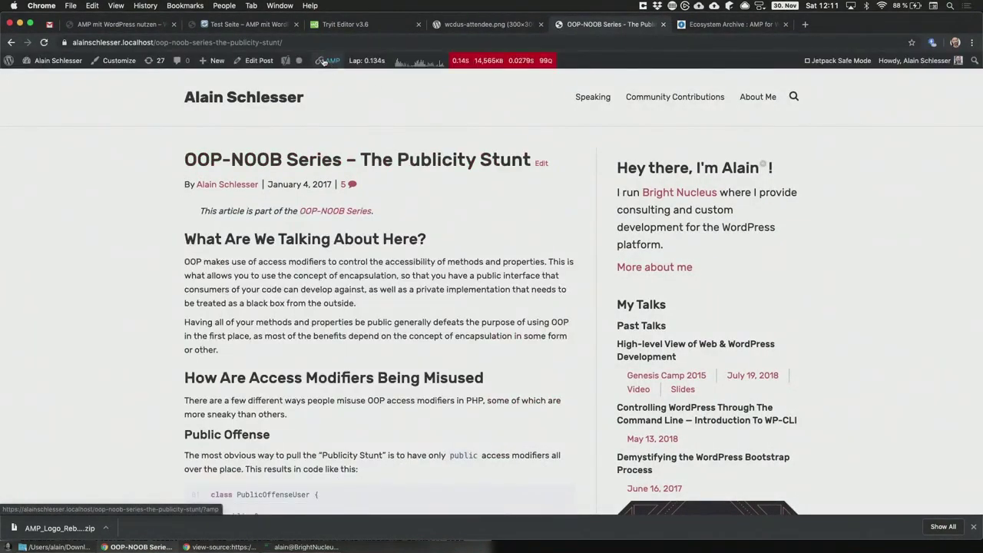
mouse_move(330, 61)
left_click(330, 78)
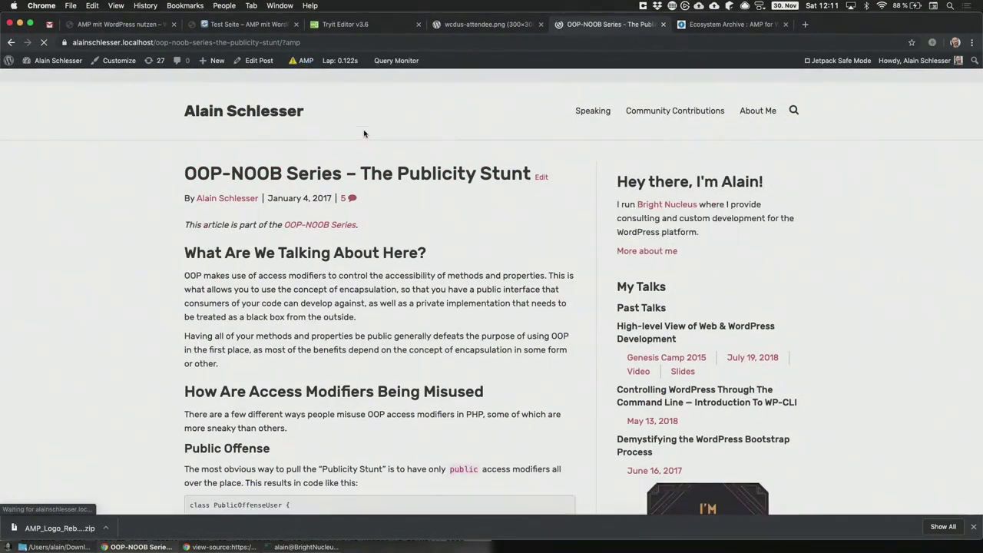
Return to the blog's AMP Validated URLs page and start the WordPress core update to version 5.3
left_click(315, 79)
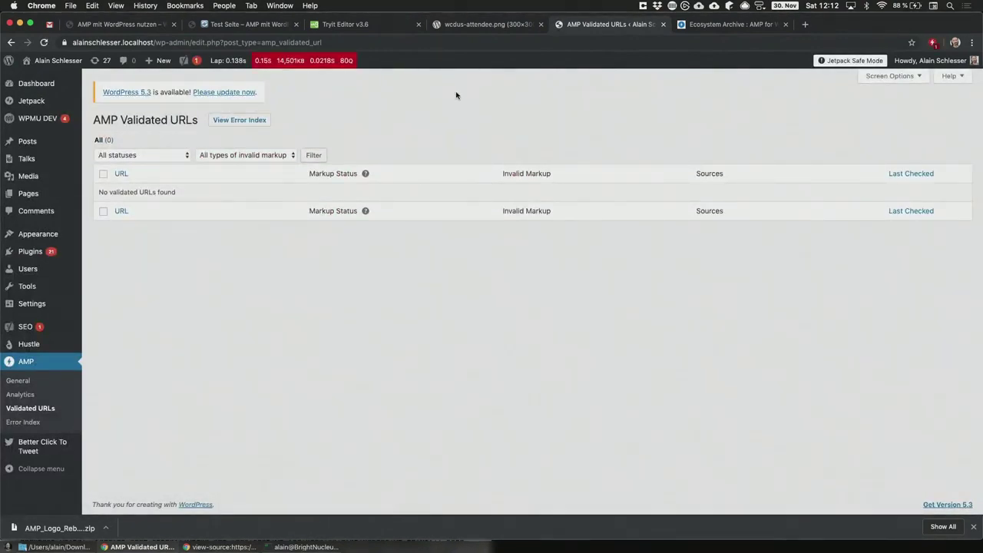
mouse_move(222, 62)
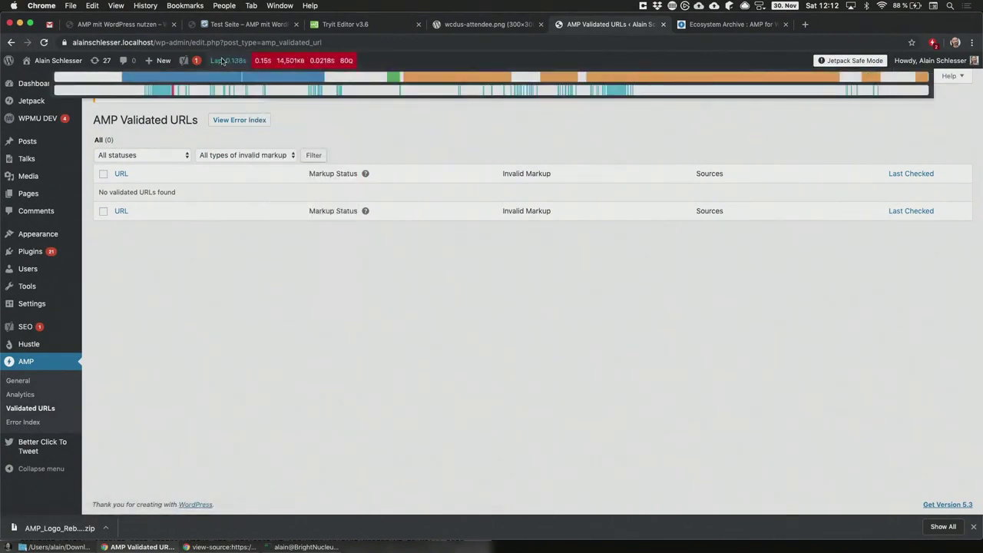
left_click(225, 93)
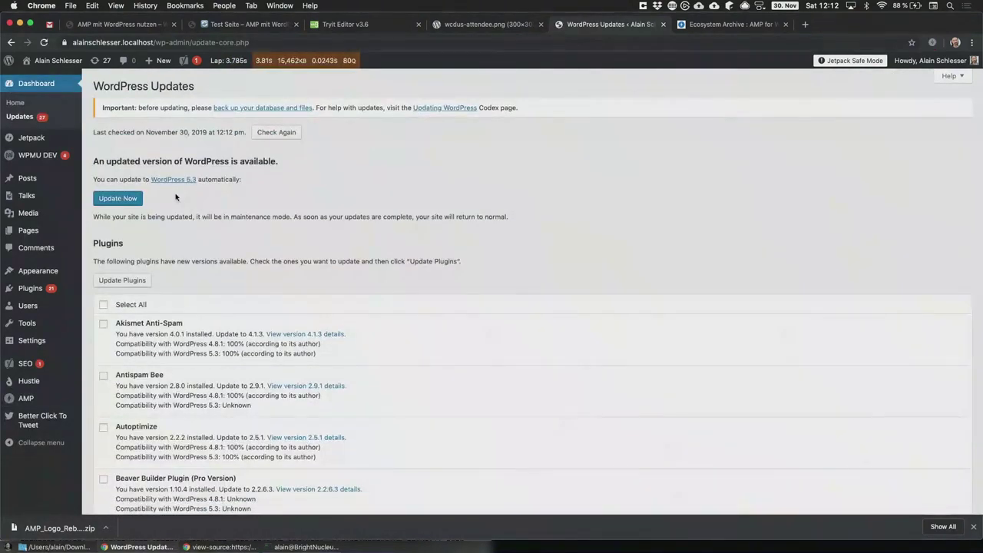
left_click(126, 200)
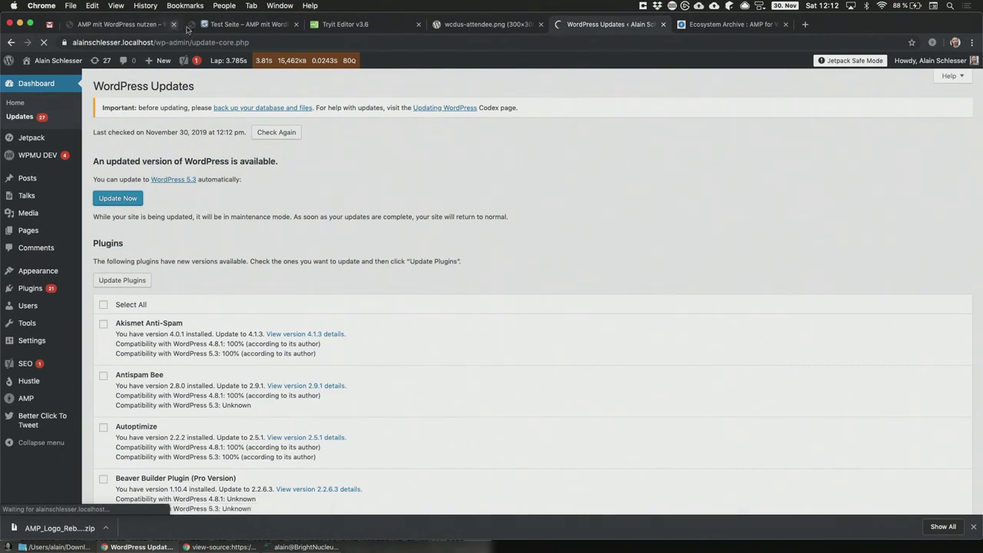
Switch to the Test Seite demo site, leave paired browsing and create a new page
left_click(230, 25)
mouse_move(267, 97)
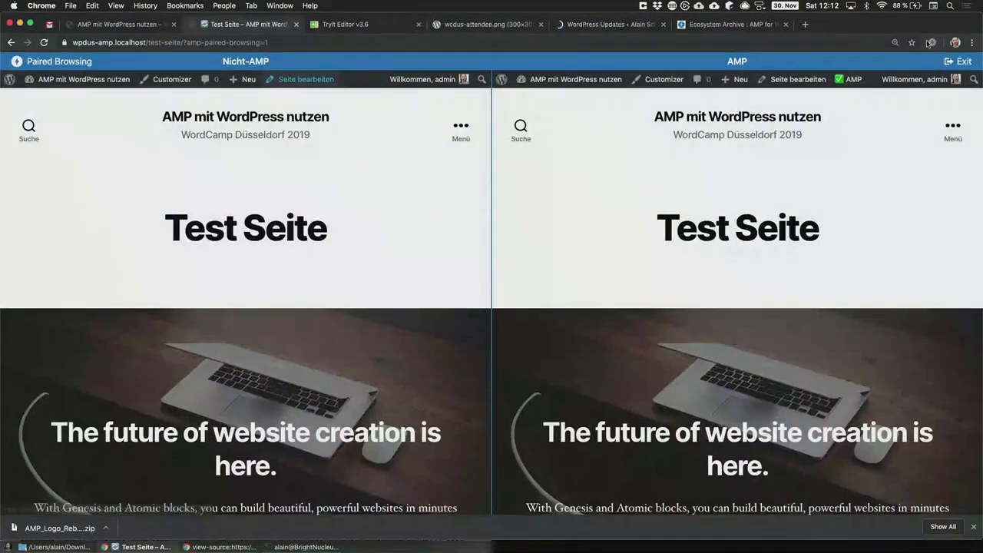
left_click(246, 60)
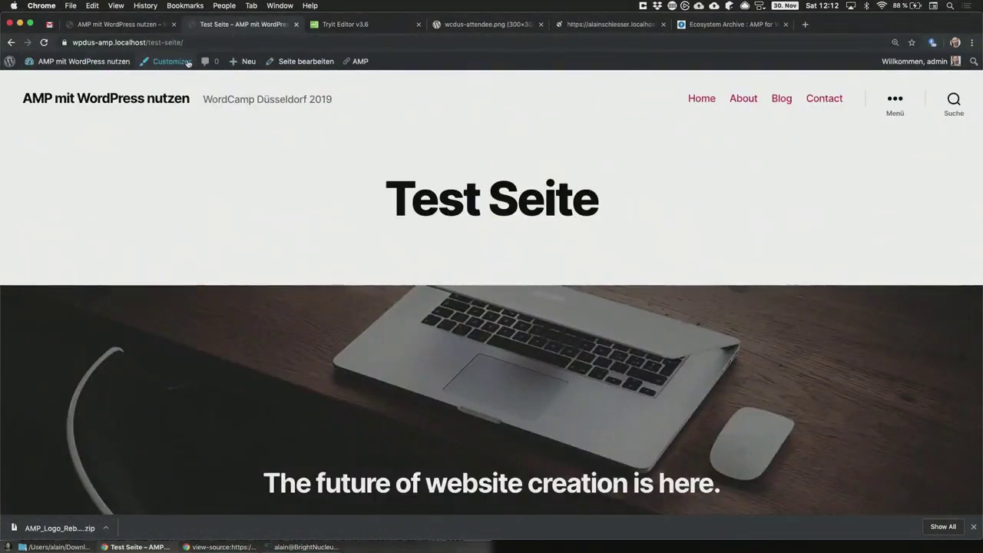
mouse_move(244, 62)
left_click(247, 112)
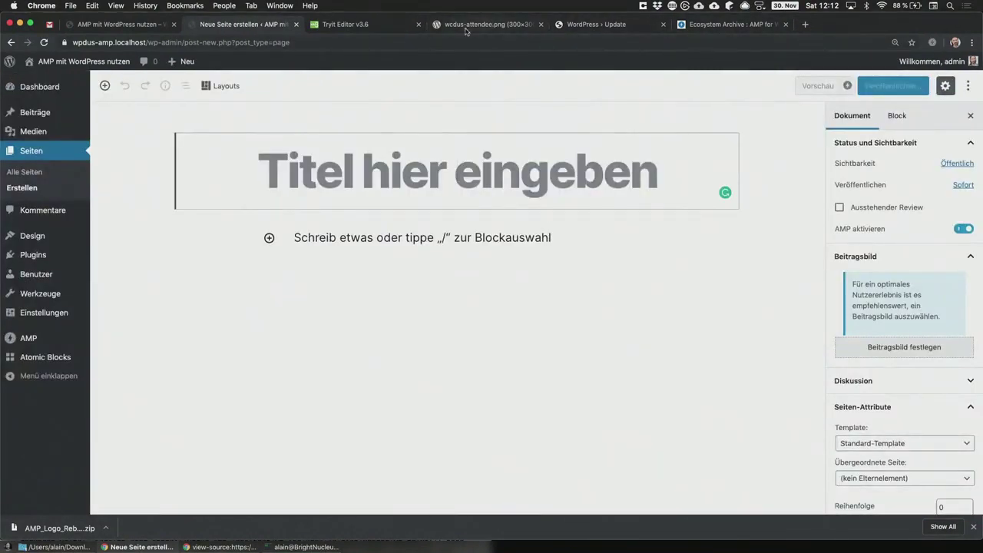
Copy the entire canvas example code from the W3Schools Tryit Editor and return to the new page
left_click(392, 25)
key("cmd+a")
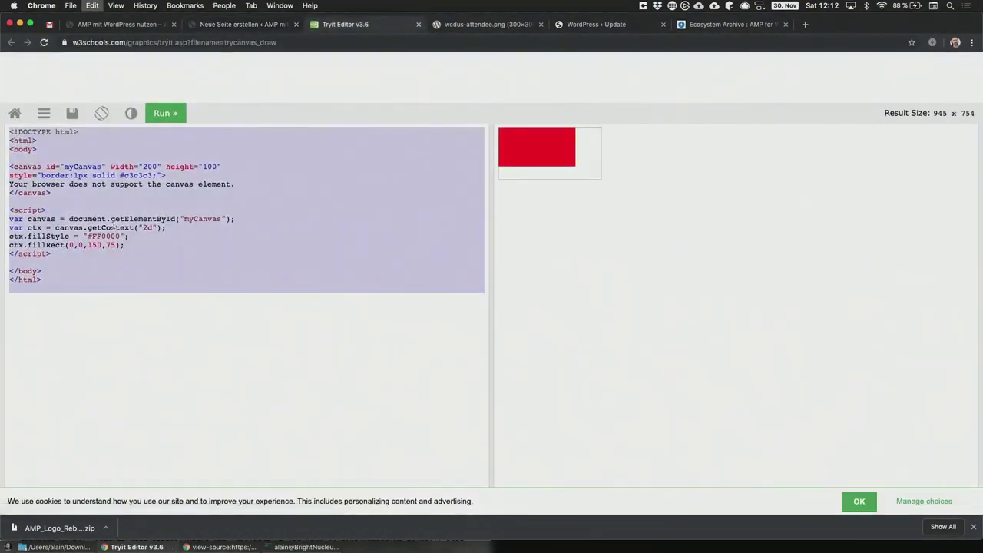
key("cmd+c")
left_click(238, 24)
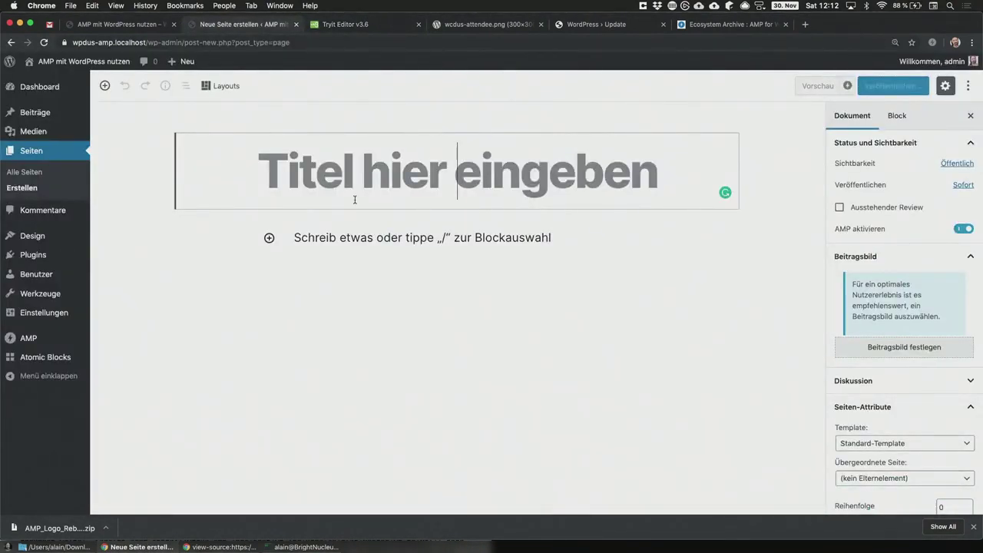
Title the page "Custom JS Test" and open the block picker for the empty paragraph below it
type("Custom JS ")
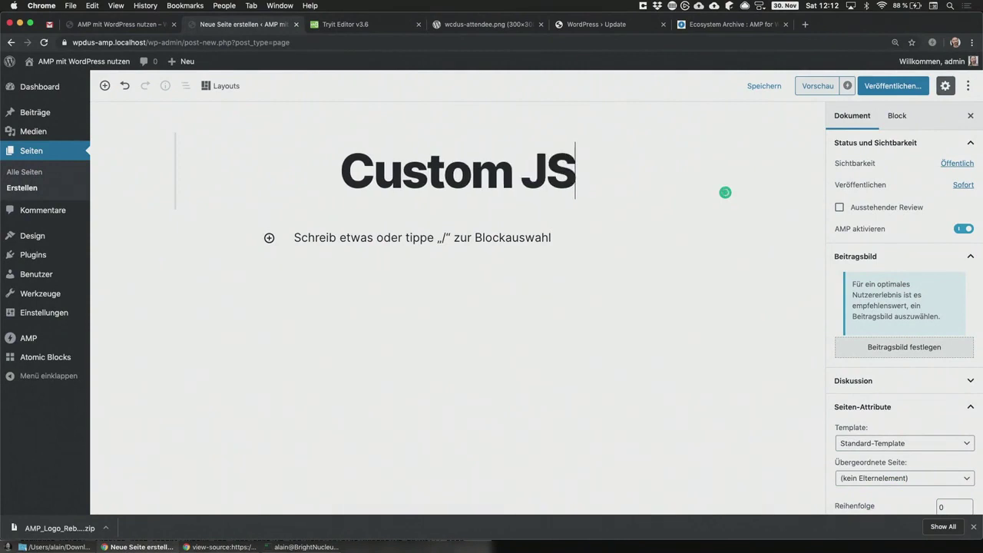
type("Test")
left_click(323, 230)
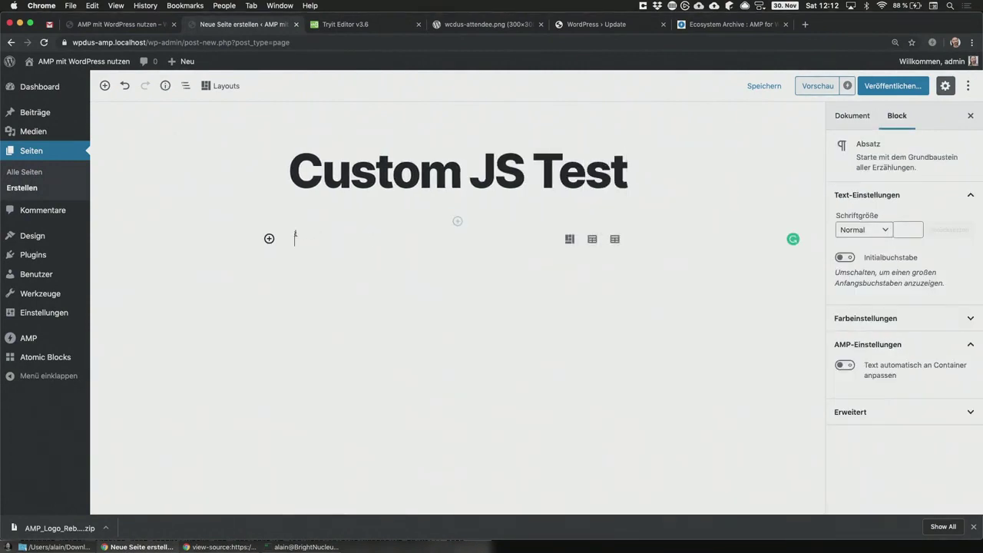
left_click(270, 238)
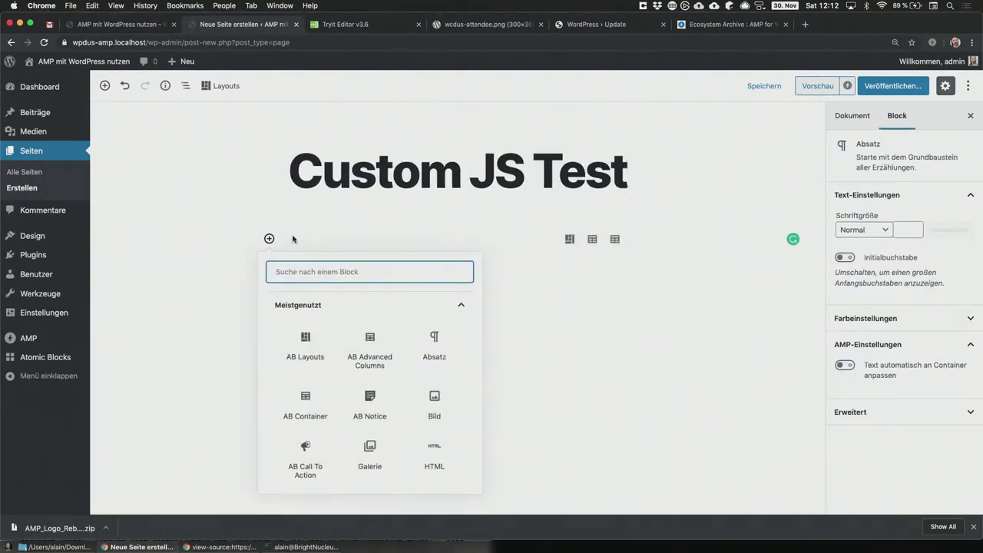
type("custo")
key("BackSpace")
key("BackSpace")
key("BackSpace")
key("BackSpace")
key("BackSpace")
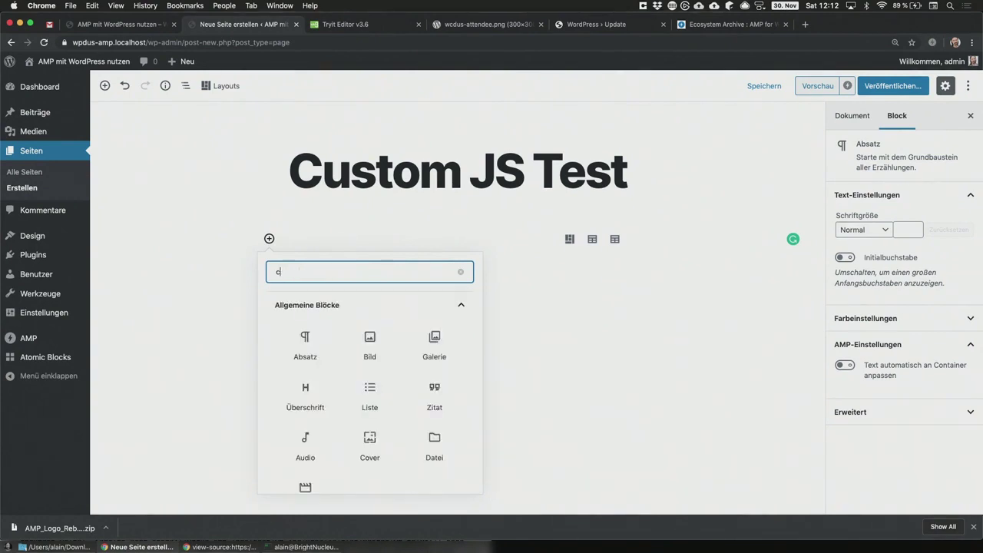
type("/cus")
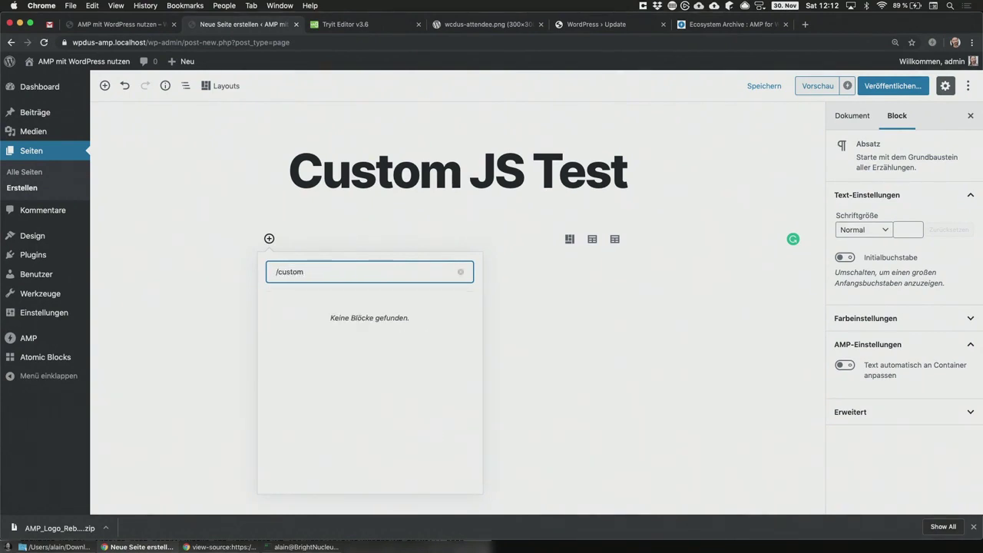
type("tom")
key("BackSpace")
key("BackSpace")
key("BackSpace")
key("BackSpace")
key("BackSpace")
key("BackSpace")
Search the blocks for "html", insert the HTML block and paste the copied canvas code into it
type("html")
key("Down")
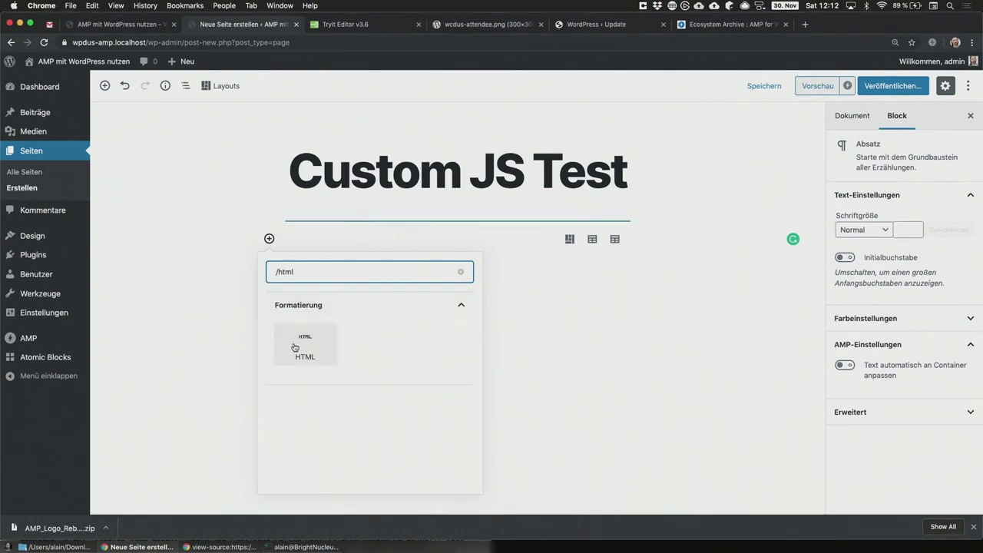
key("Return")
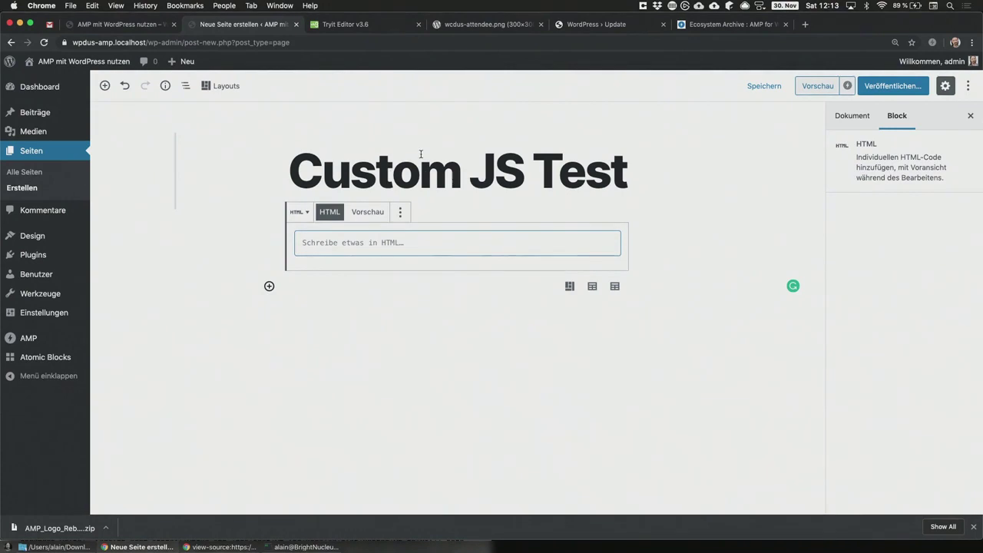
key("super+v")
scroll(350, 247, "up", 5)
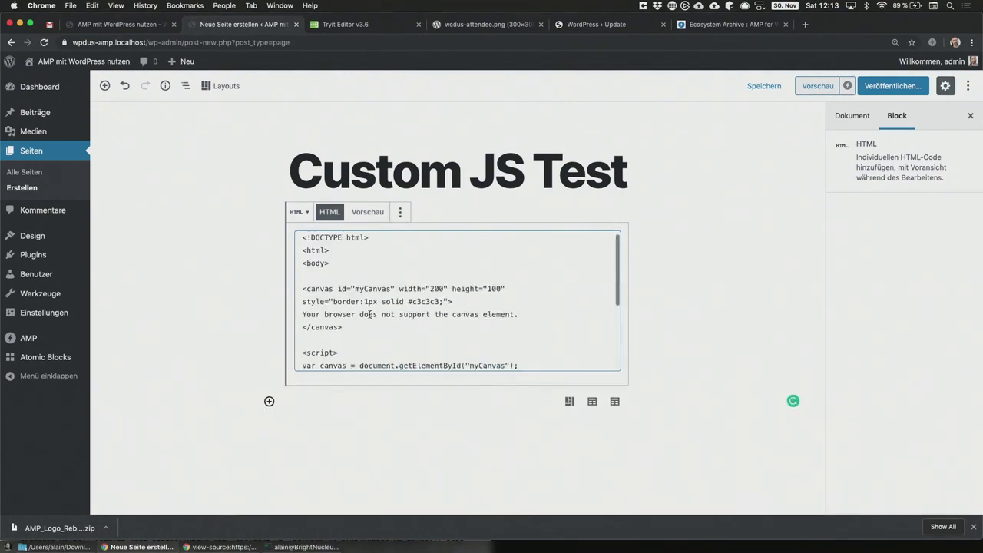
Delete the DOCTYPE, opening html and opening body lines from the start of the HTML block's code
left_click(334, 281)
scroll(334, 284, "down", 1)
key("Up")
key("Up")
key("Up")
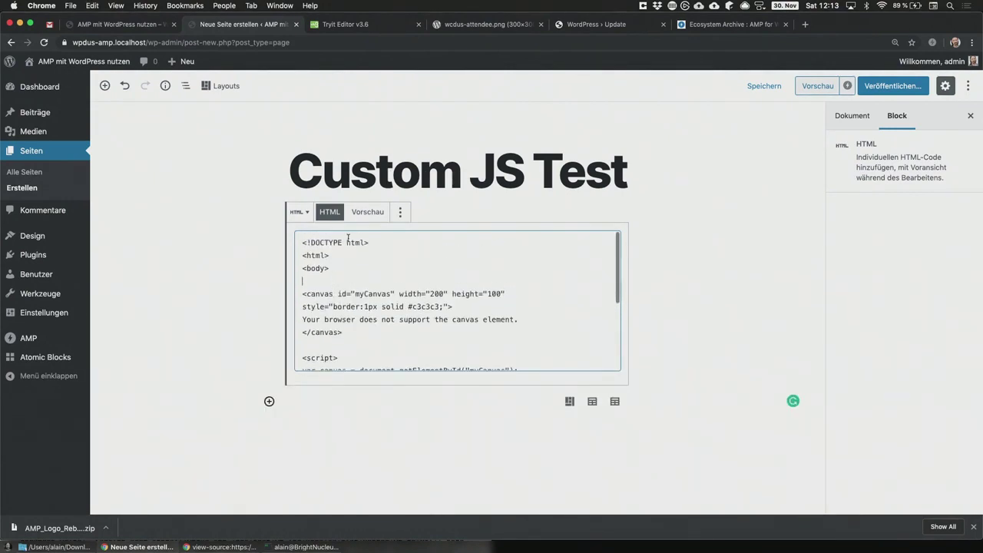
key("Up")
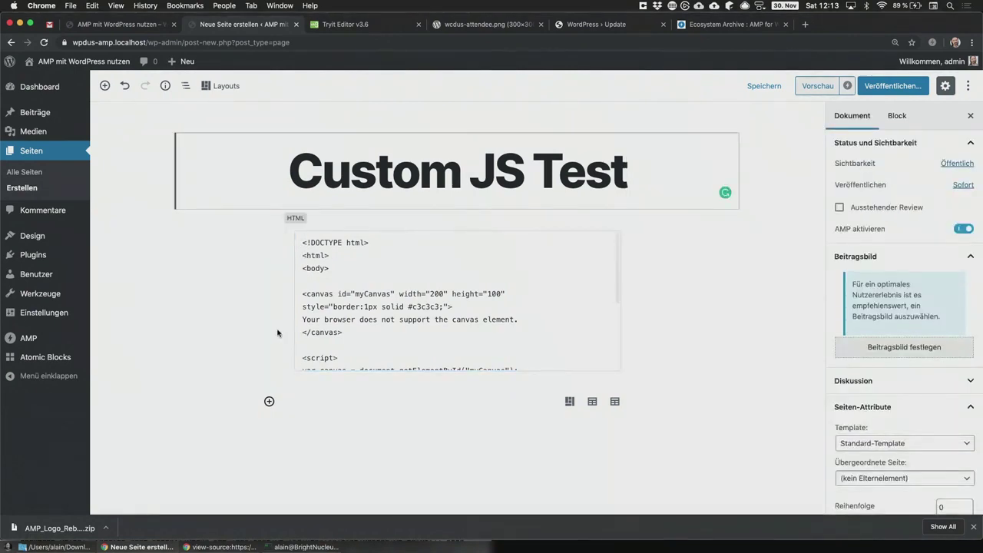
left_click(302, 244)
key("shift+Down")
key("shift+Down")
key("shift+Down")
key("BackSpace")
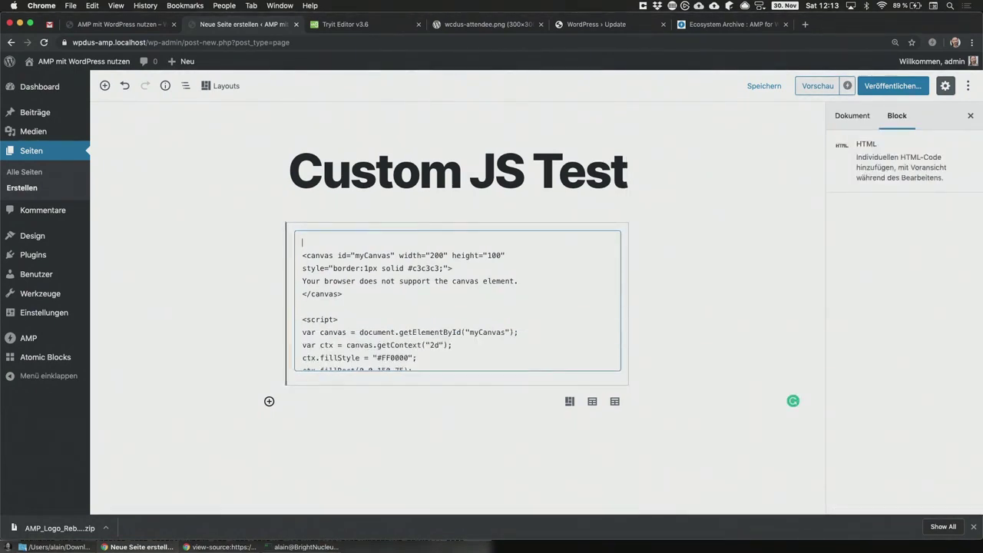
key("Delete")
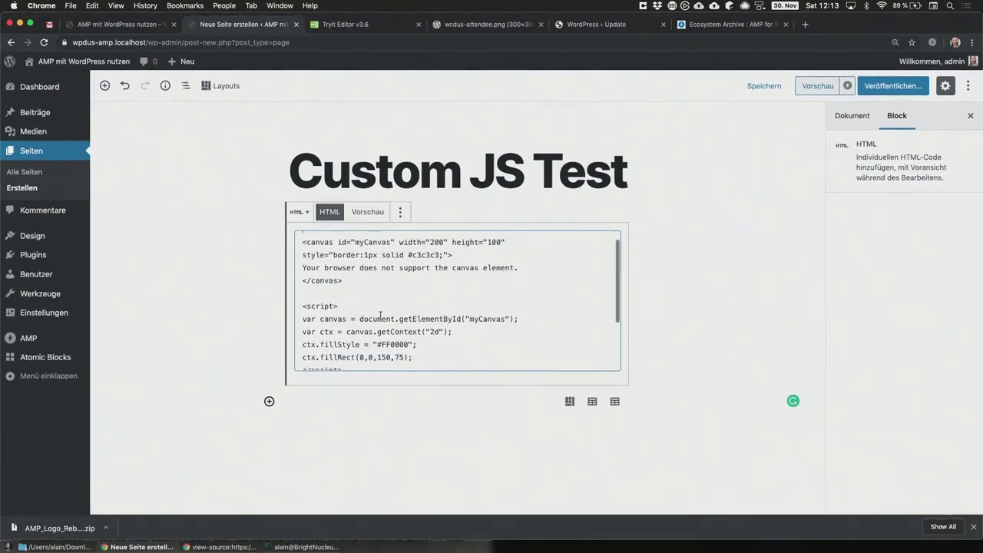
Remove the closing body and html tags from the end of the code and the blank line at its start
scroll(307, 305, "down", 5)
left_click_drag(302, 305, 338, 333)
key("BackSpace")
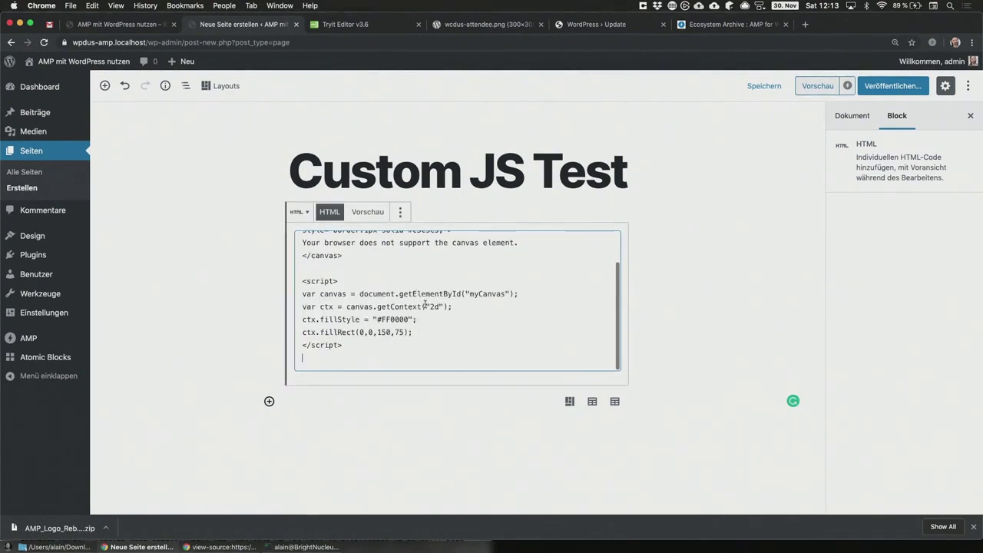
scroll(317, 231, "up", 3)
left_click(318, 231)
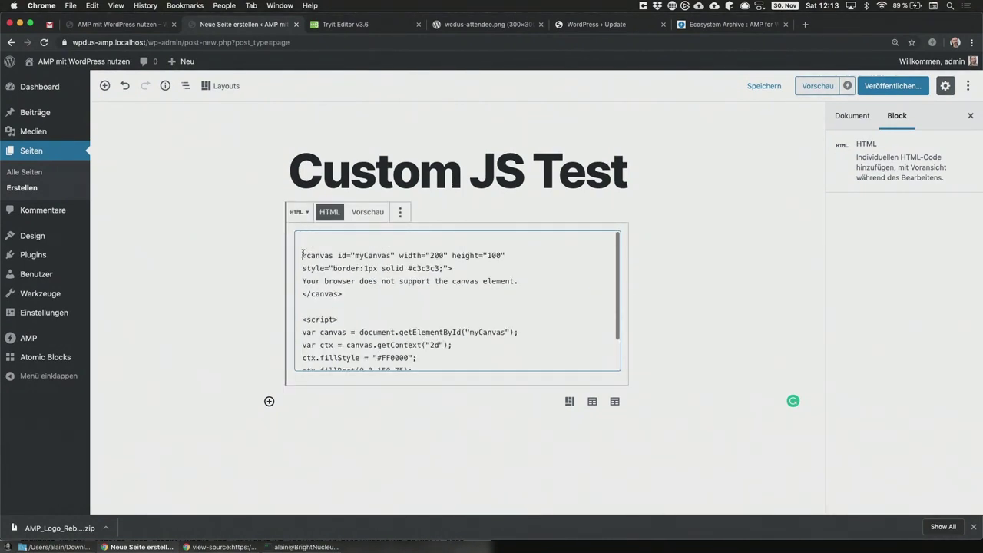
key("Delete")
left_click(355, 305)
scroll(367, 311, "down", 1)
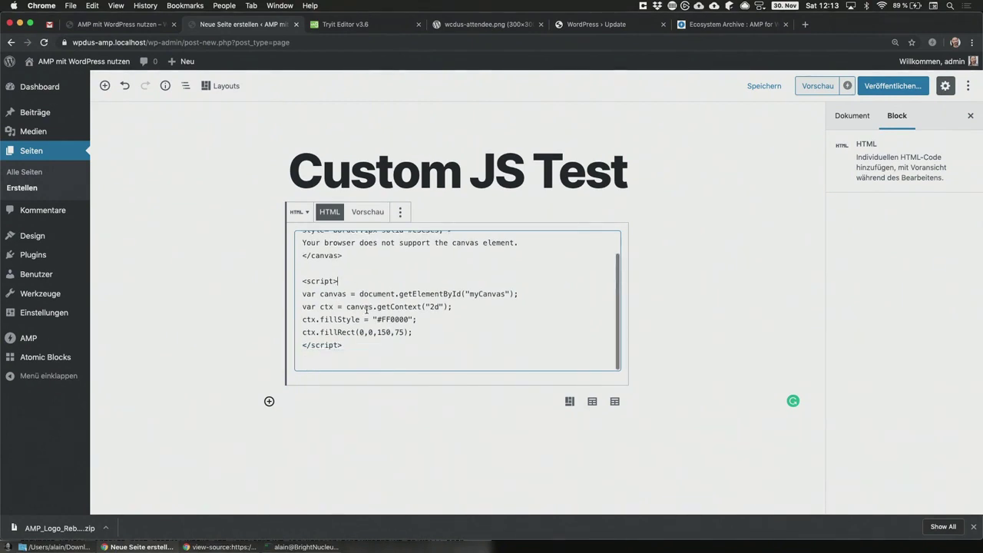
Preview the HTML block's rendered canvas, review its canvas and script code, and return to the preview
left_click(367, 211)
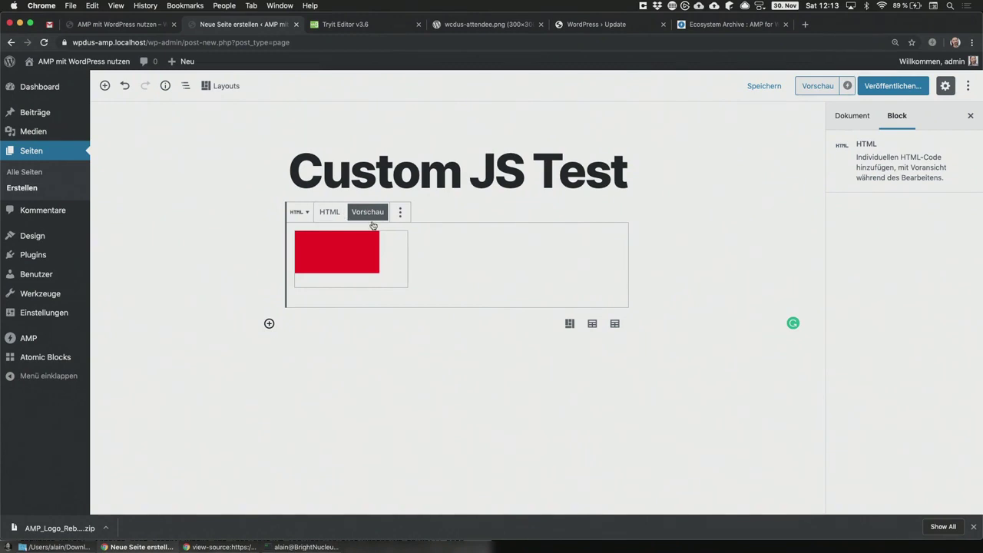
left_click(330, 211)
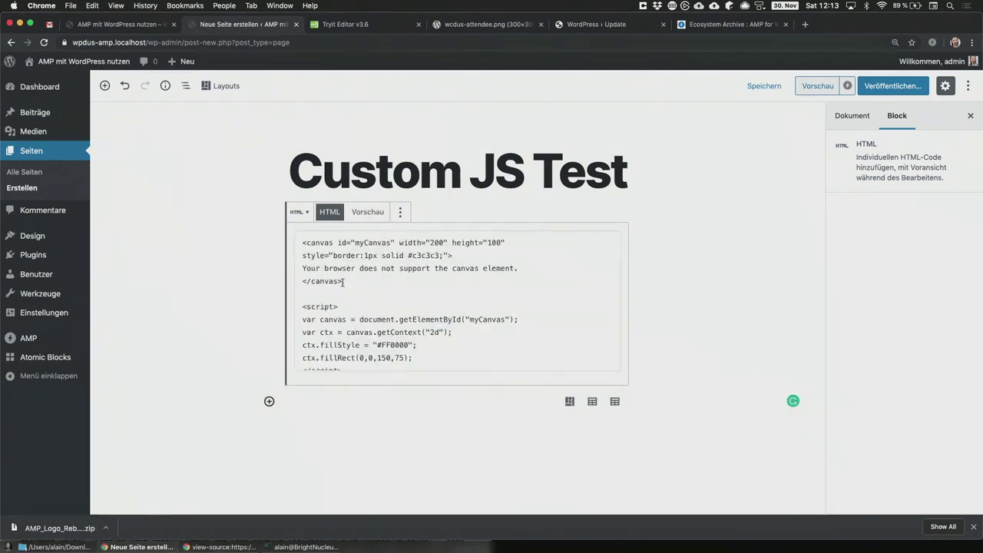
left_click_drag(302, 242, 355, 278)
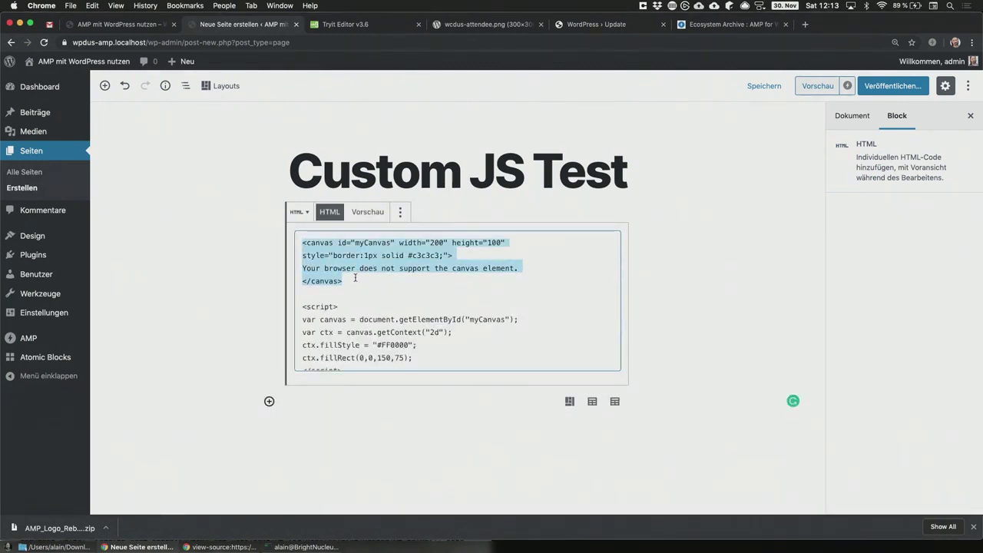
scroll(358, 293, "down", 1)
left_click(358, 364)
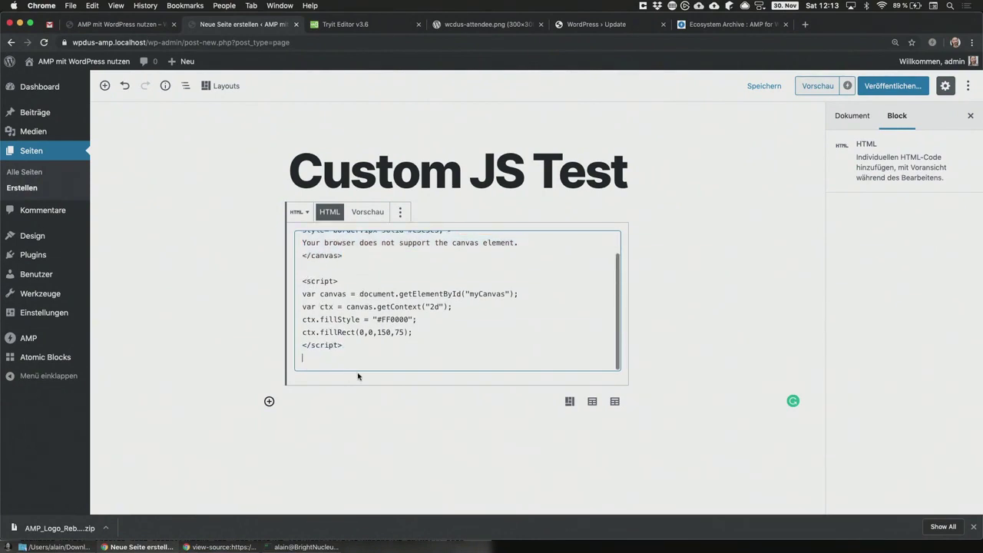
left_click(367, 212)
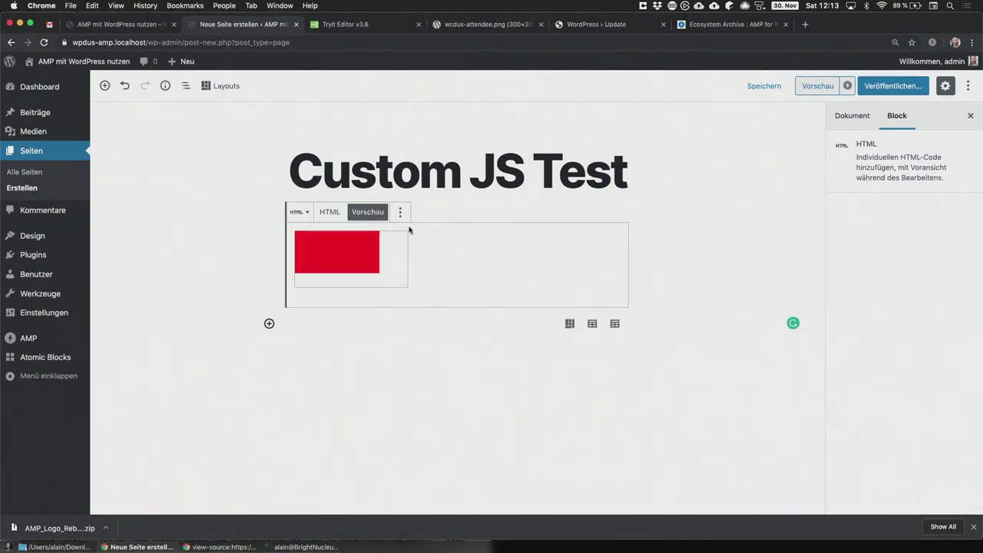
Publish the Custom JS Test page and expand the AMP validation error on its HTML block
left_click(892, 85)
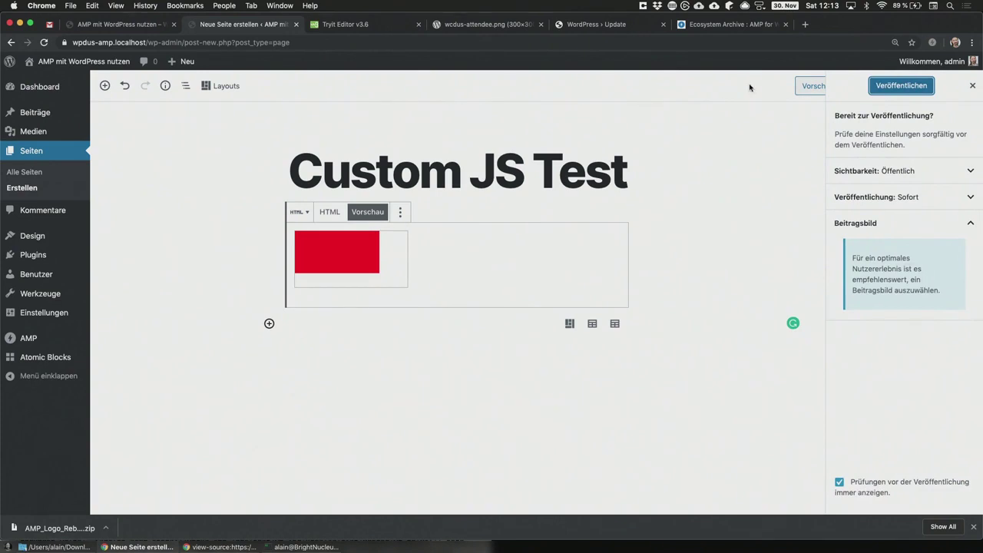
left_click(892, 86)
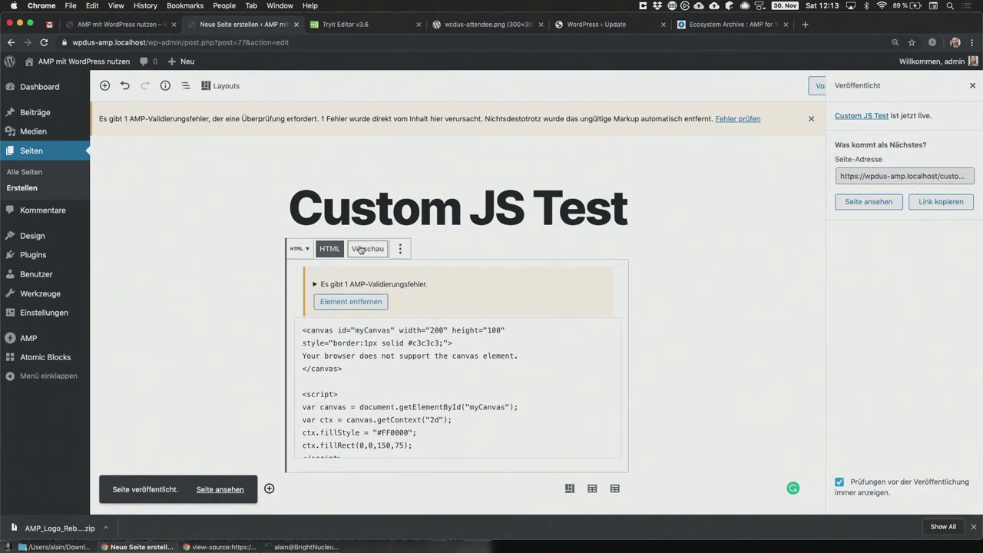
left_click(314, 284)
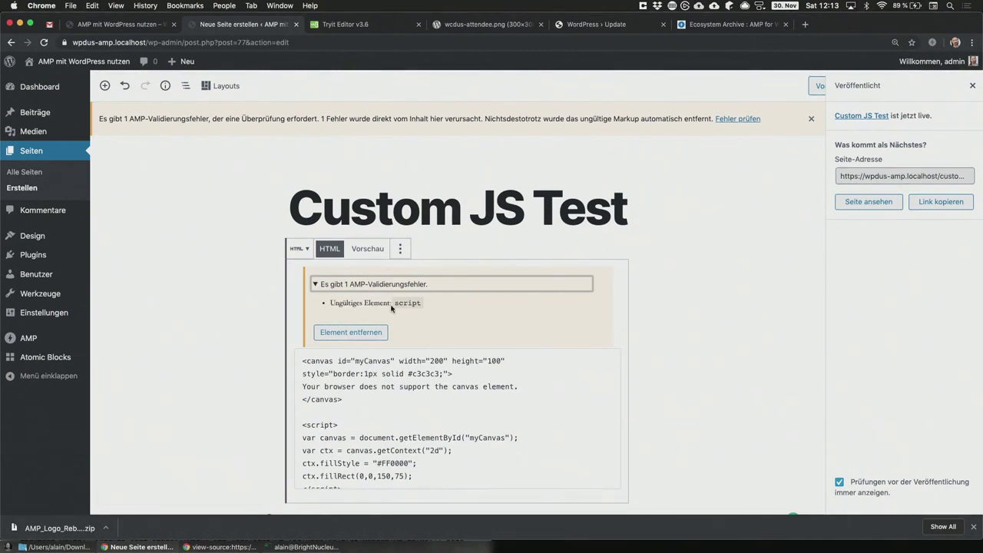
Open the page's AMP error review and examine the details of the invalid canvas element
left_click(738, 119)
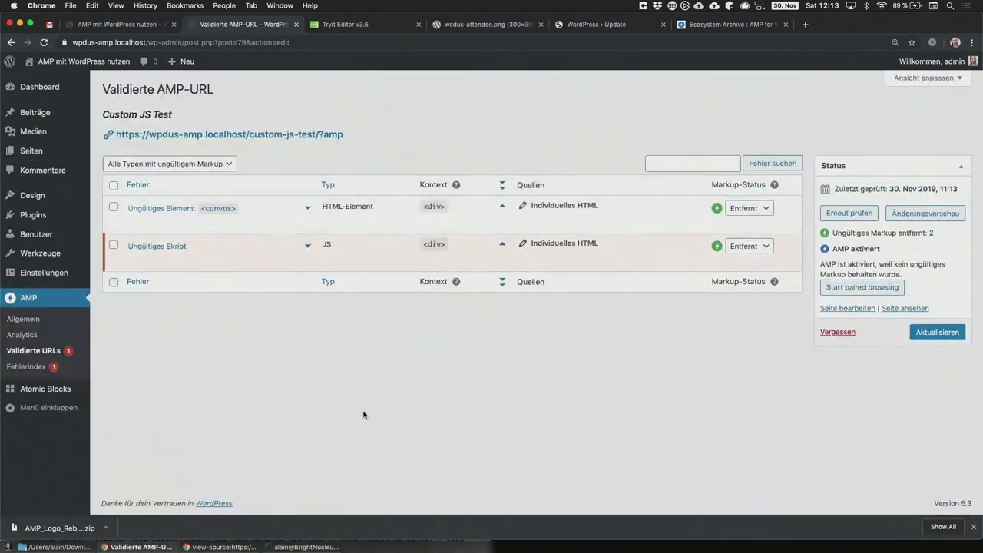
mouse_move(127, 222)
mouse_move(160, 248)
left_click(145, 224)
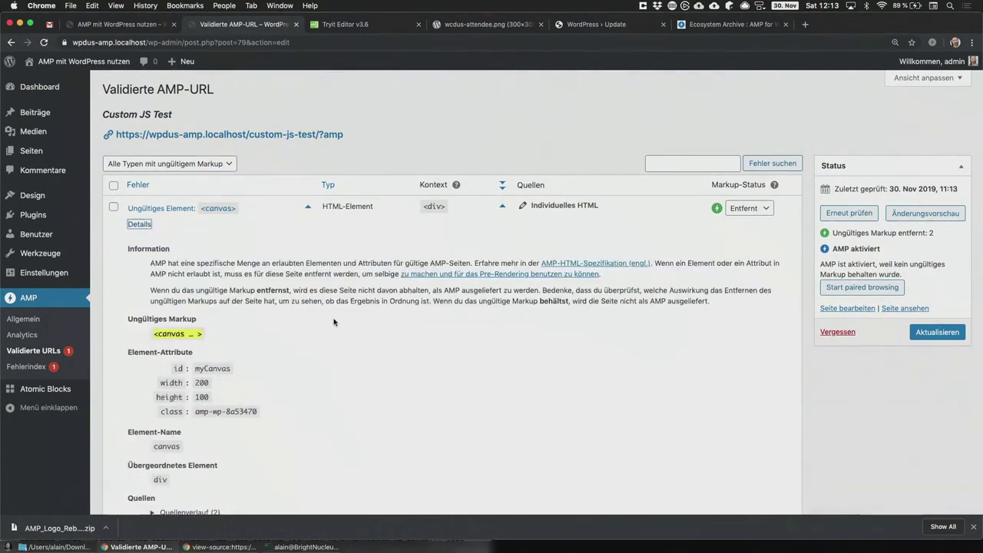
scroll(334, 321, "down", 1)
scroll(333, 321, "down", 2)
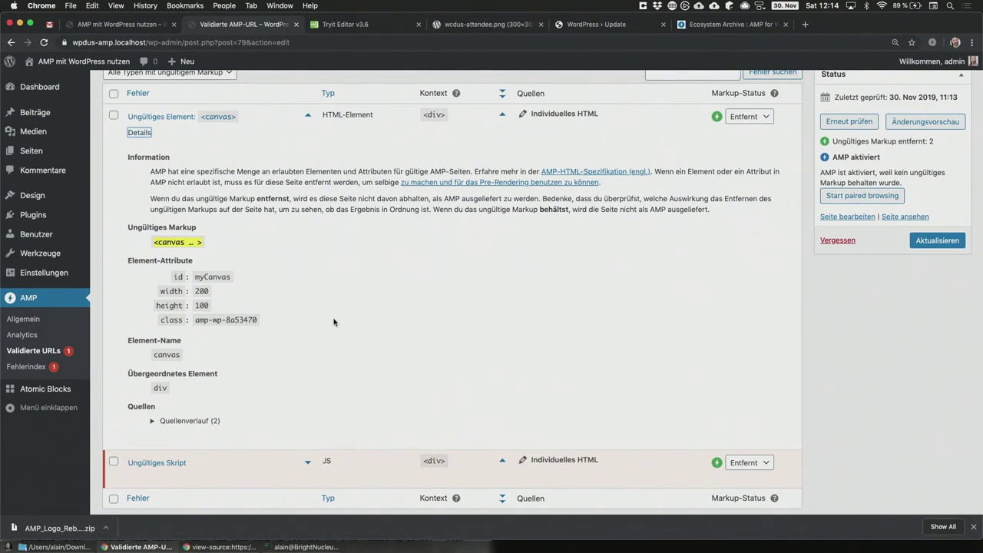
Expand the source history of the invalid canvas element and examine its filter and block name entries
scroll(383, 259, "down", 3)
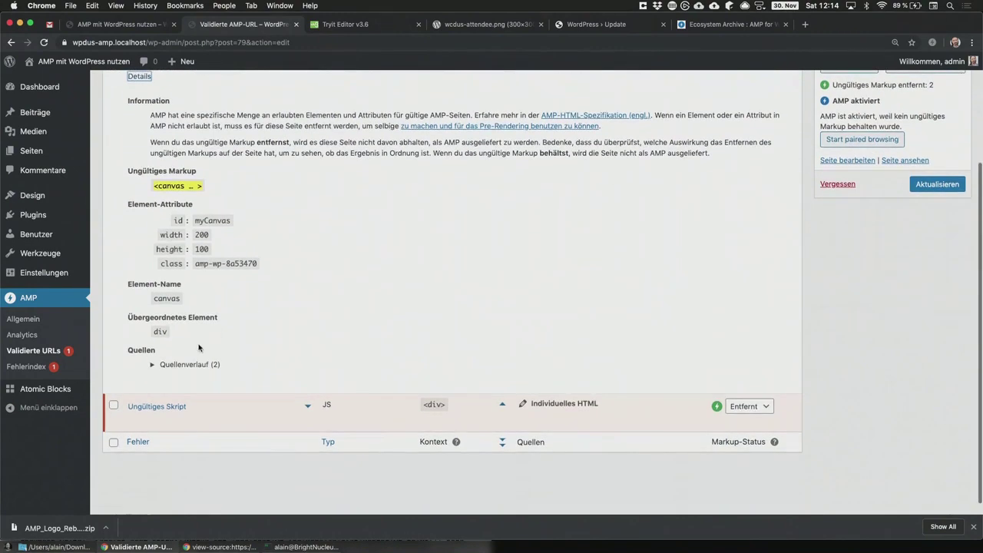
left_click(152, 365)
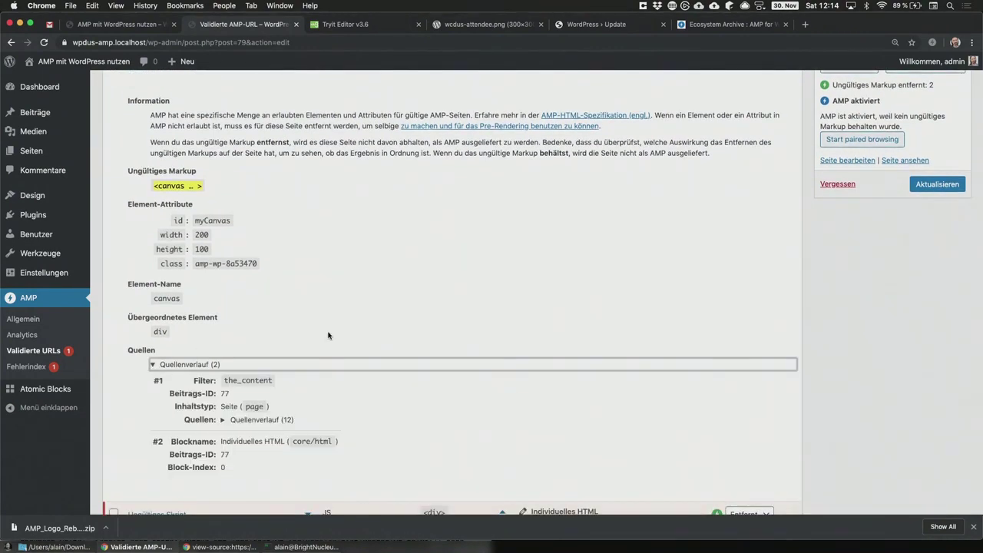
scroll(328, 361, "down", 2)
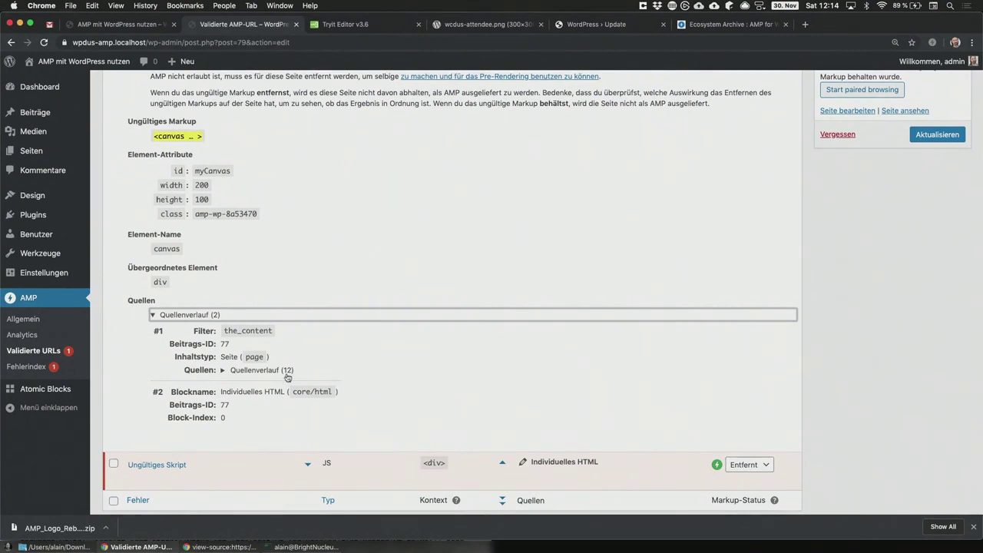
left_click_drag(224, 330, 271, 330)
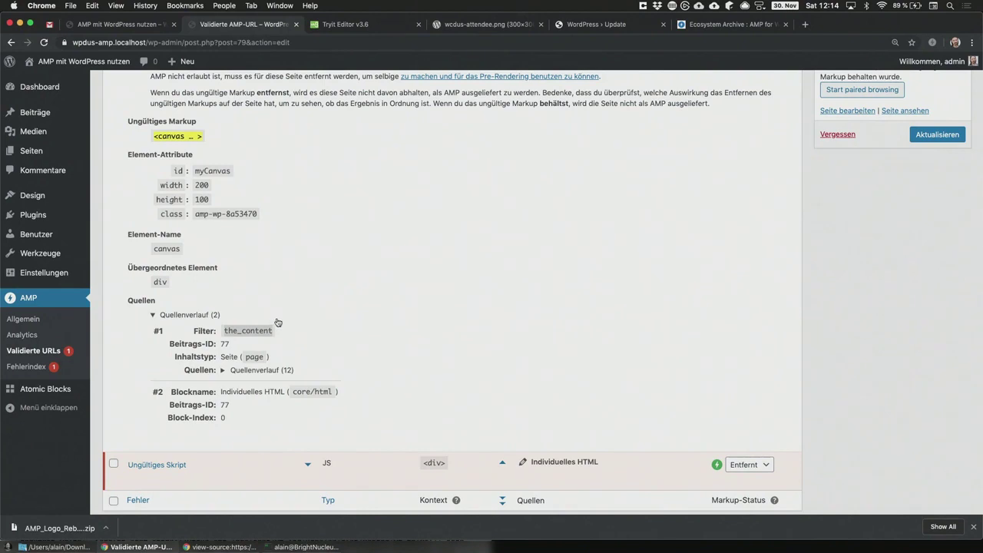
left_click(280, 324)
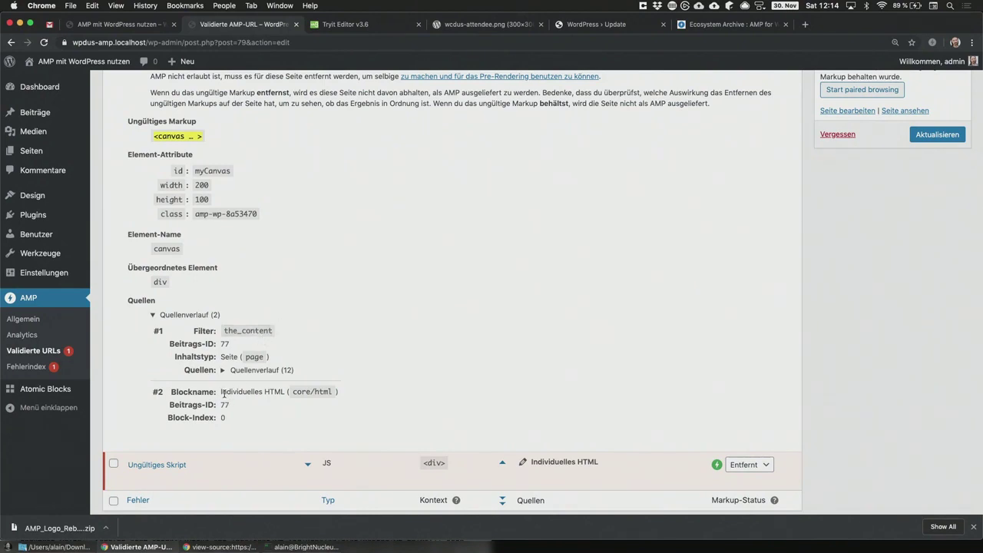
left_click_drag(222, 394, 336, 391)
left_click(327, 391)
scroll(359, 291, "up", 5)
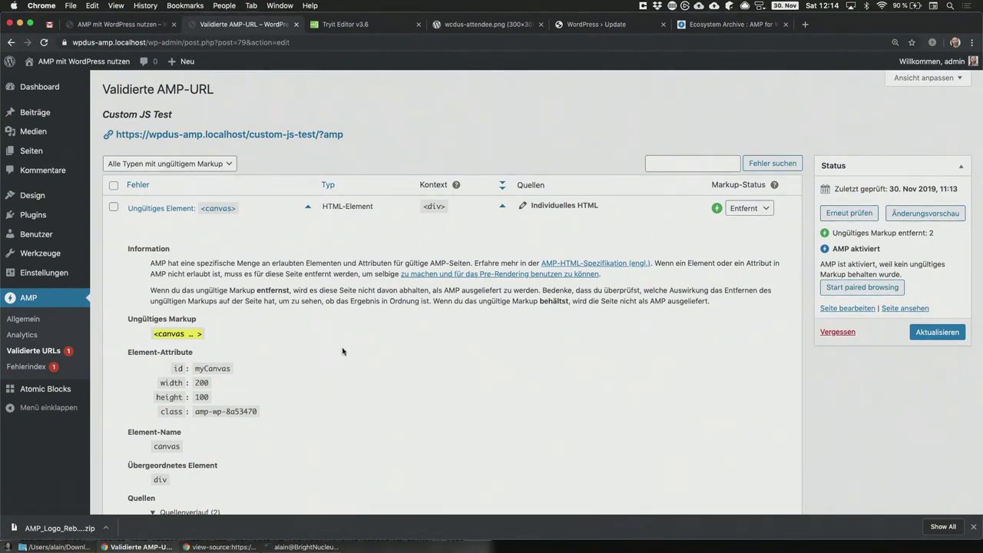
Expand the invalid script error and read its explanation of custom JavaScript in AMP
scroll(342, 351, "down", 2)
scroll(342, 351, "down", 5)
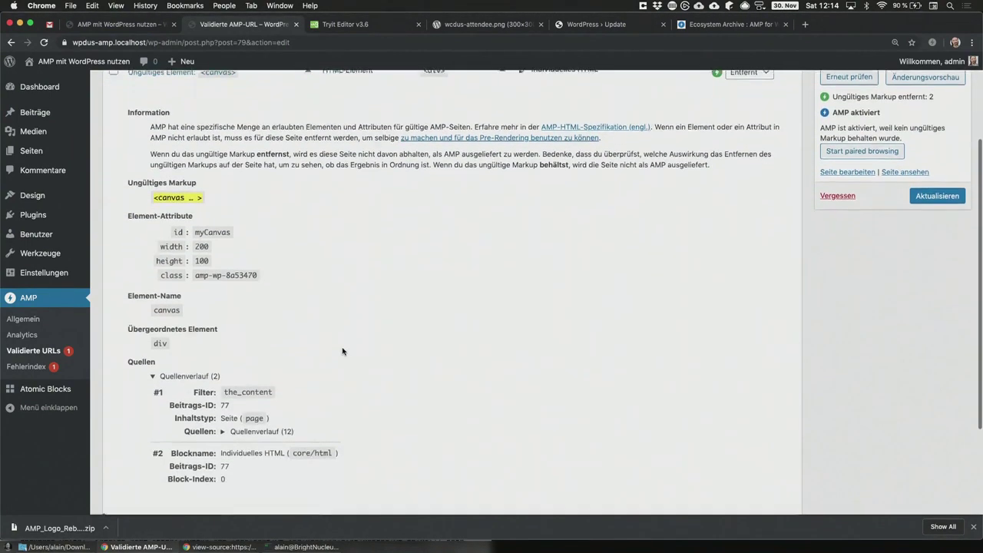
left_click(307, 391)
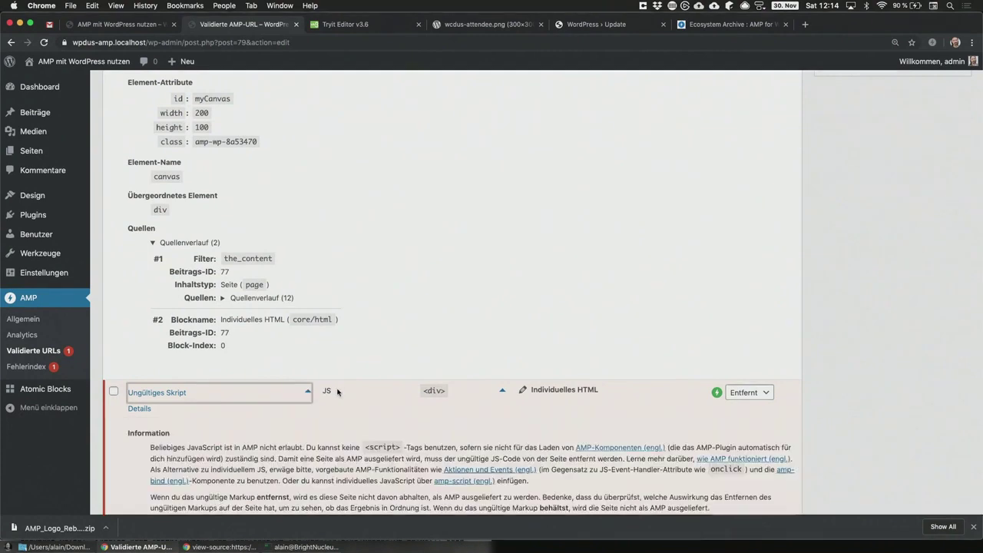
scroll(337, 390, "down", 4)
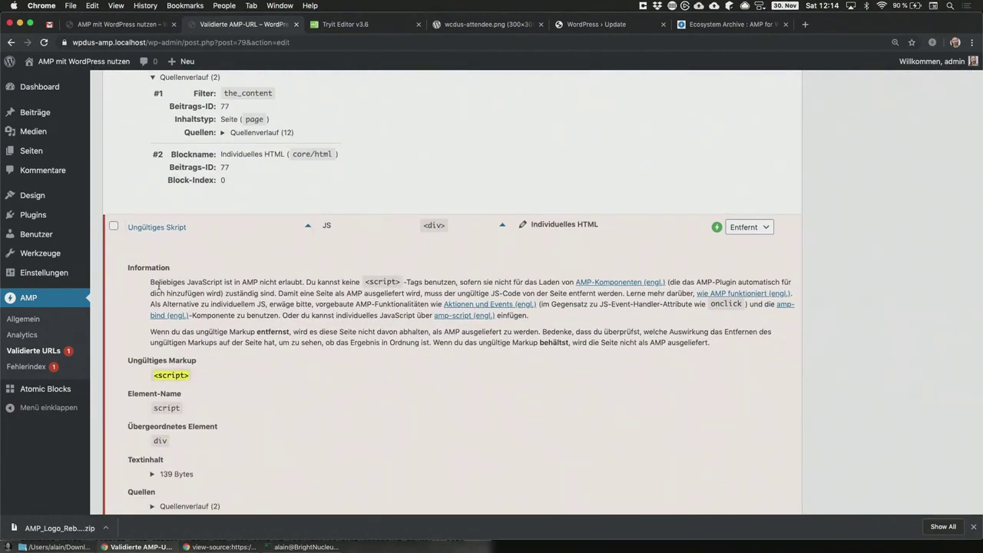
left_click_drag(151, 284, 309, 284)
left_click(343, 307)
scroll(473, 338, "down", 3)
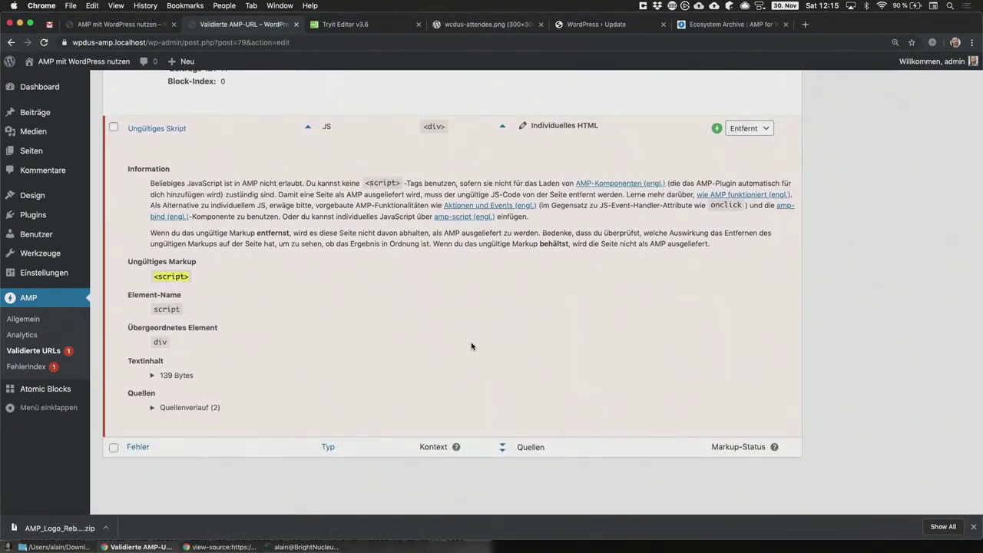
Expand the invalid script's source history and text content, and examine the captured JavaScript code
left_click(156, 408)
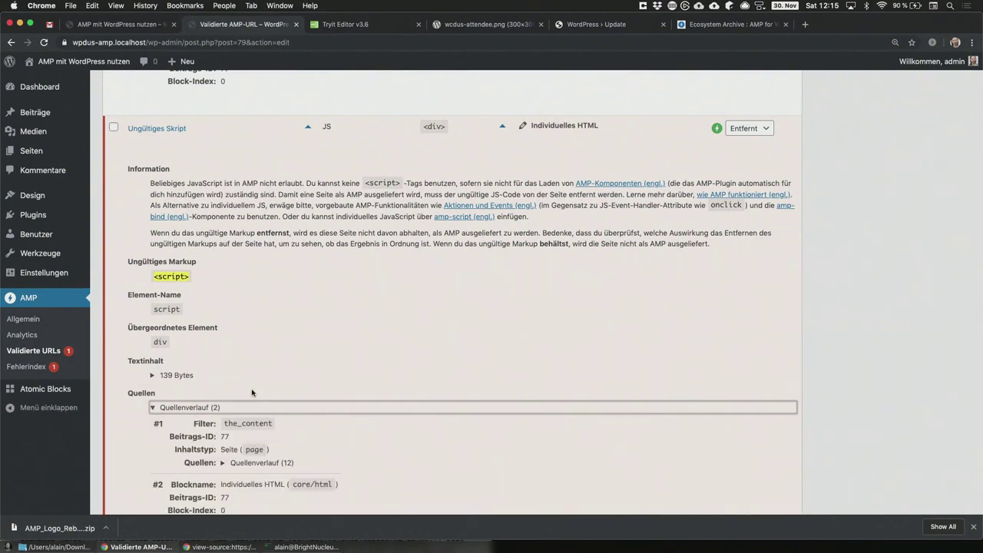
scroll(252, 393, "down", 3)
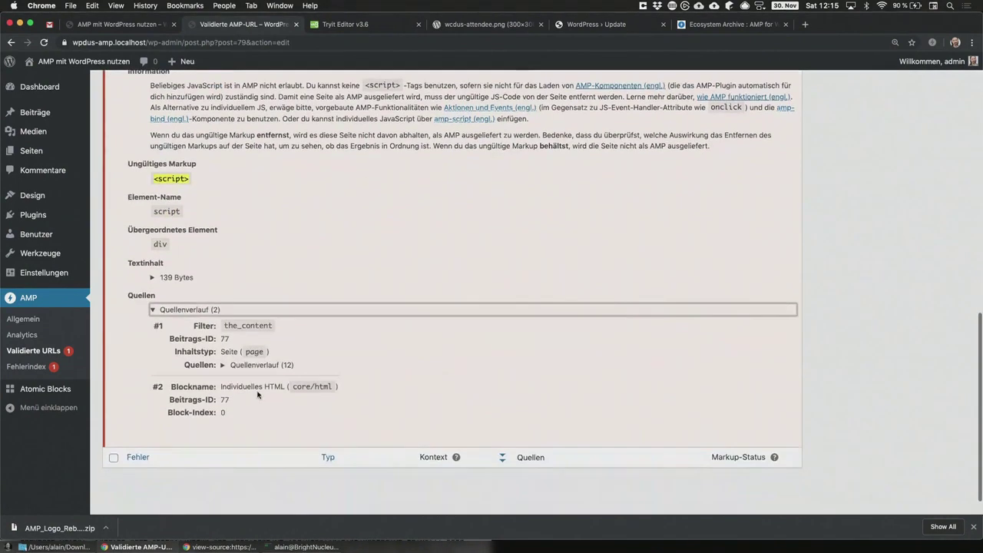
left_click(156, 276)
scroll(239, 290, "down", 1)
left_click_drag(150, 273, 264, 306)
left_click(294, 305)
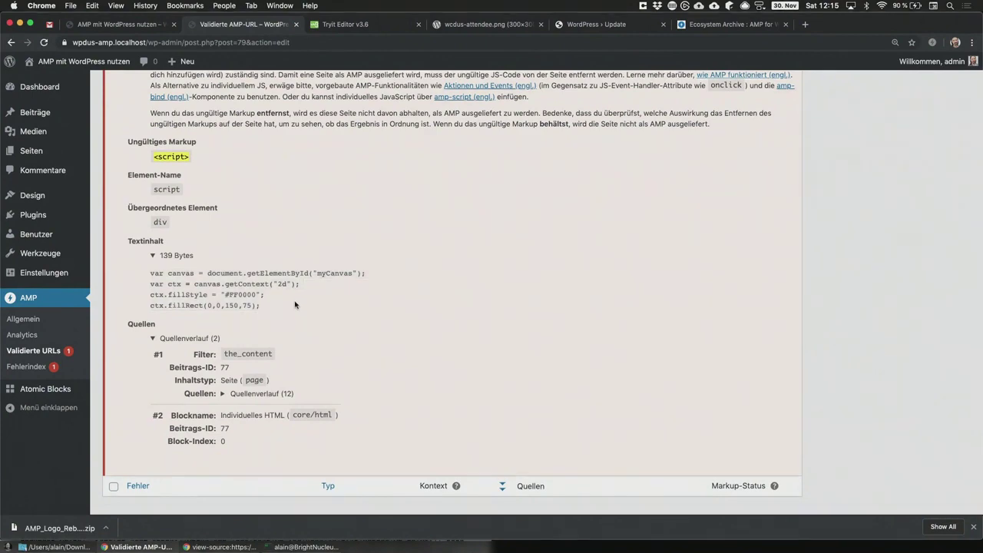
Review the error details back up to the page's status information and check whether AMP is activated
scroll(295, 304, "up", 4)
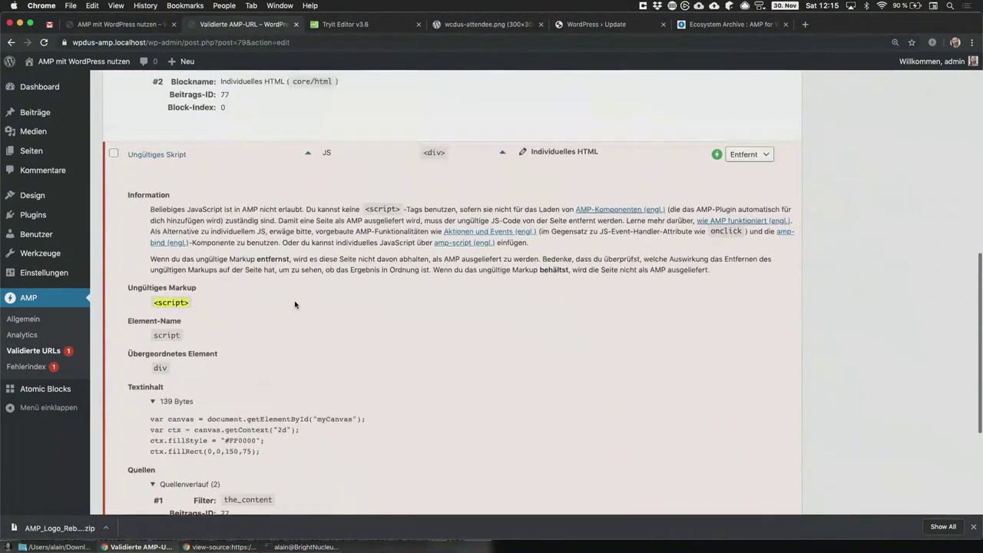
scroll(294, 304, "up", 6)
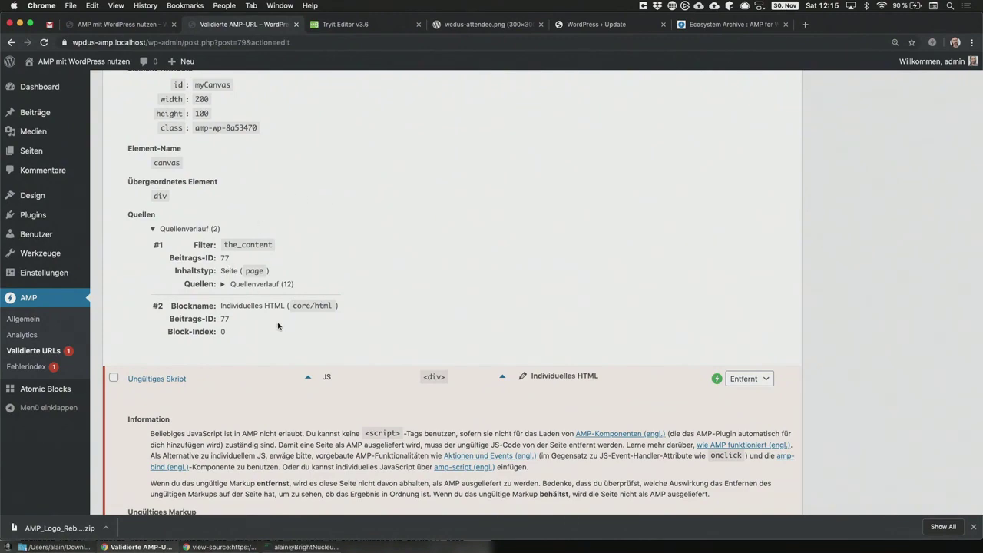
scroll(365, 343, "up", 5)
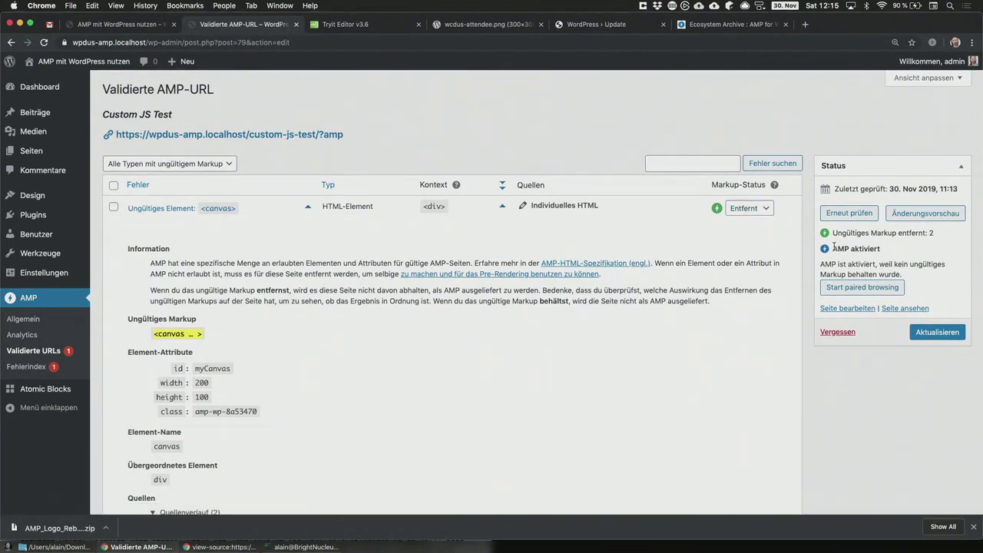
left_click_drag(834, 246, 912, 249)
left_click(912, 249)
Collapse the canvas and script error details and look at the markup status options for the canvas element
left_click(308, 207)
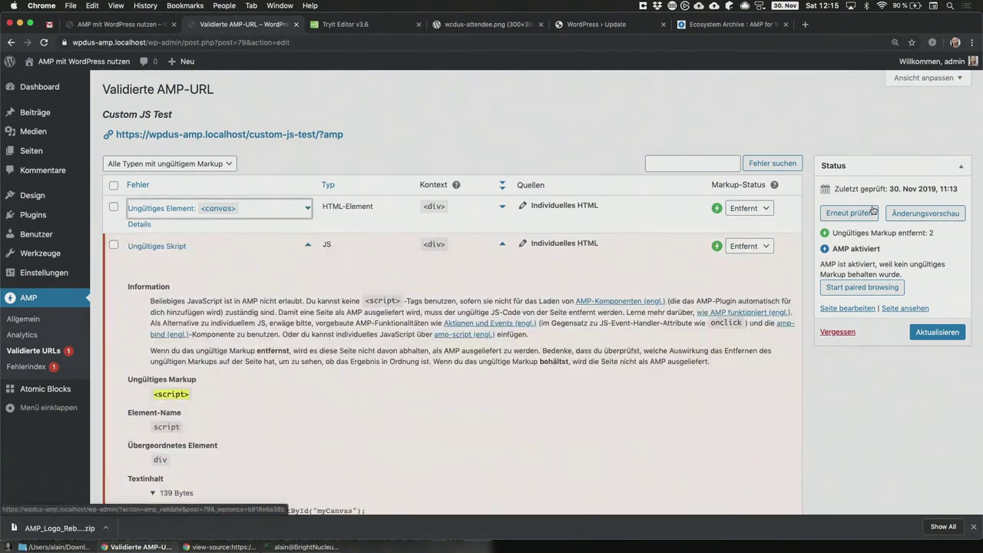
left_click(309, 244)
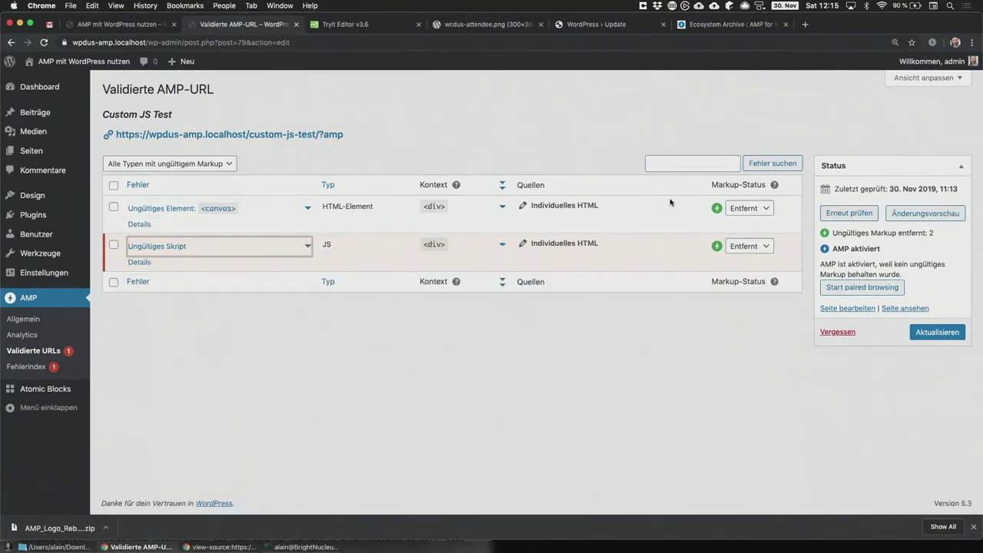
left_click(756, 208)
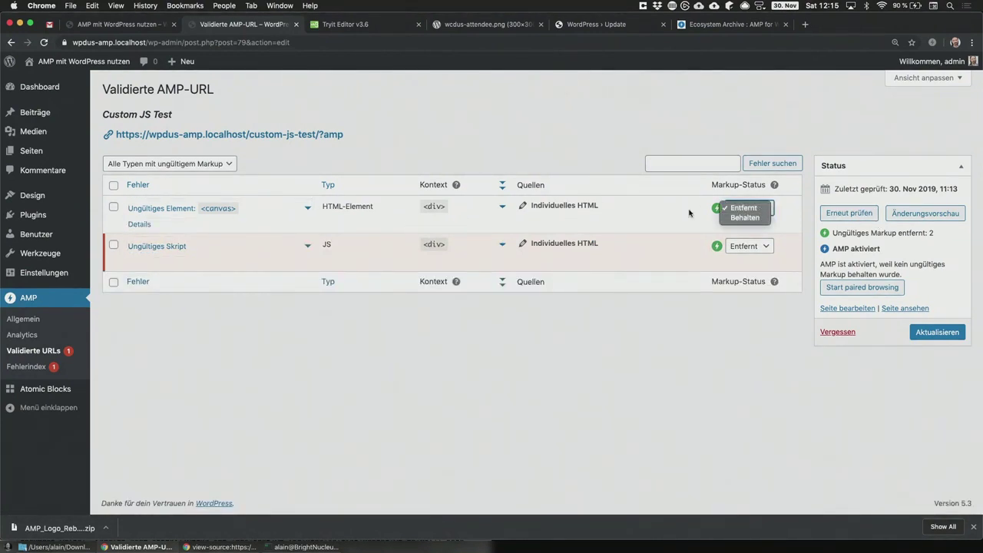
left_click(770, 208)
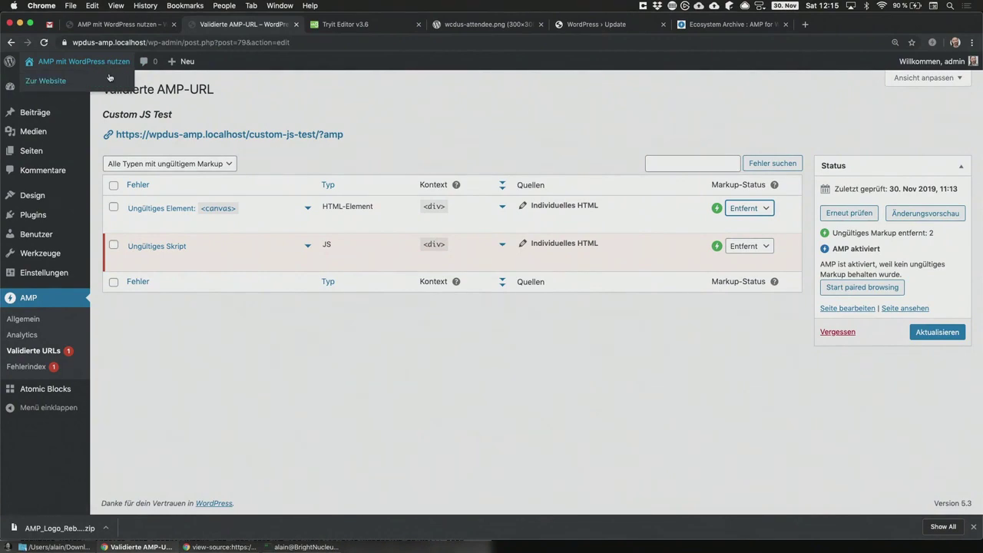
left_click(107, 67)
scroll(597, 288, "down", 2)
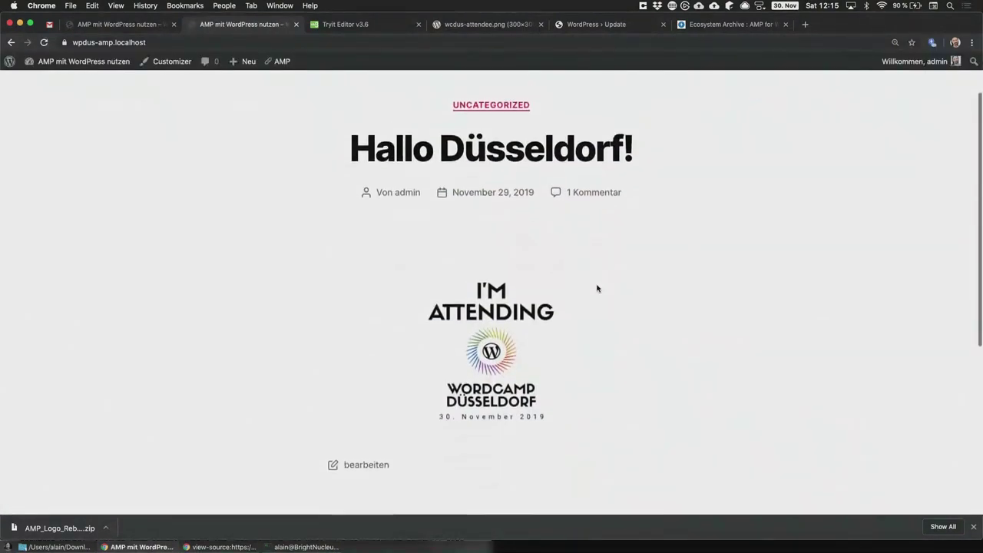
scroll(460, 200, "up", 2)
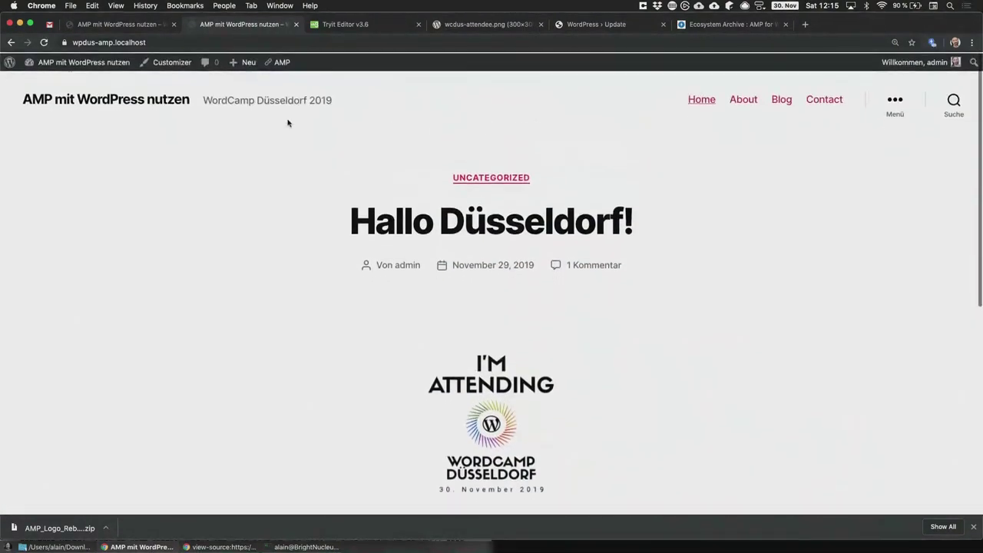
left_click(11, 43)
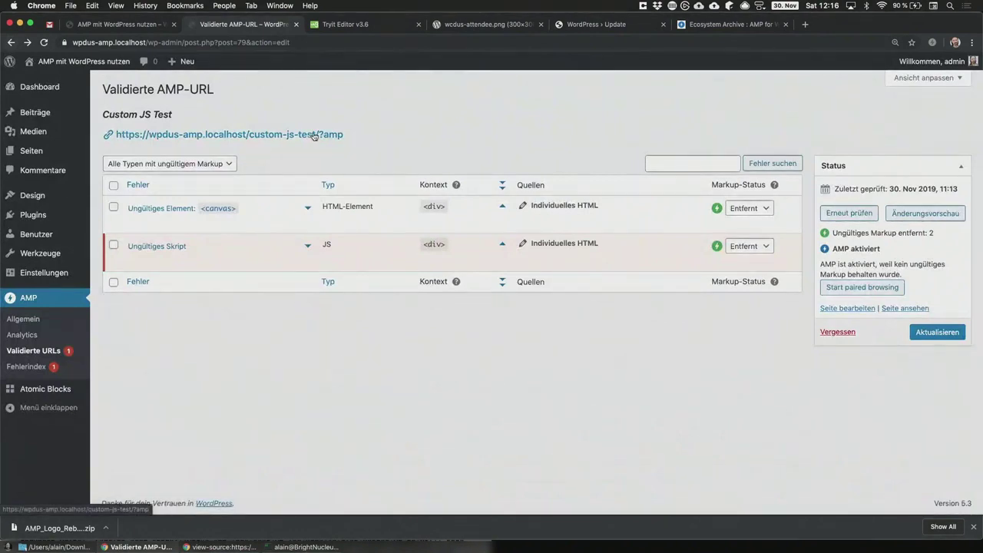
Open the Custom JS Test page's AMP version and compare it with the non-AMP version, ending on the AMP version
left_click(315, 135)
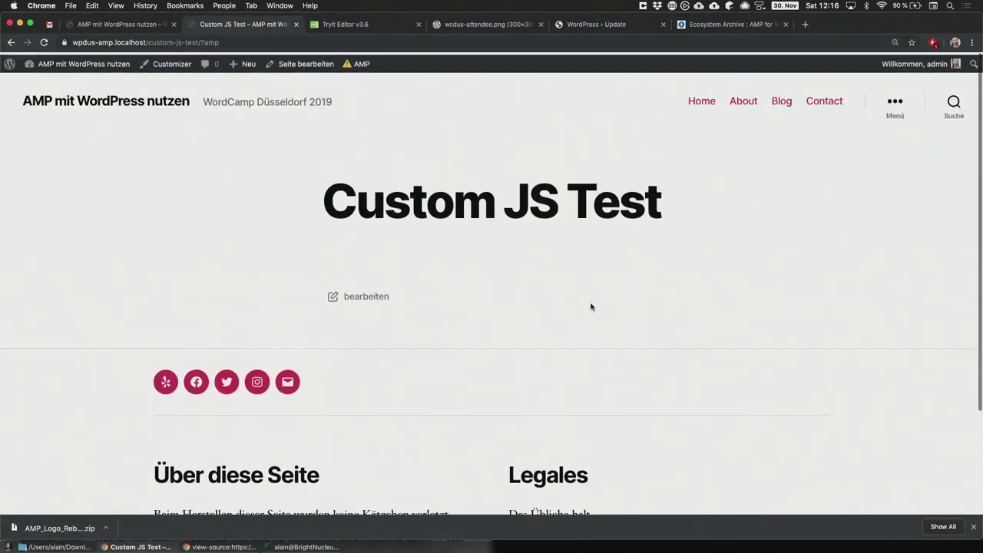
mouse_move(359, 63)
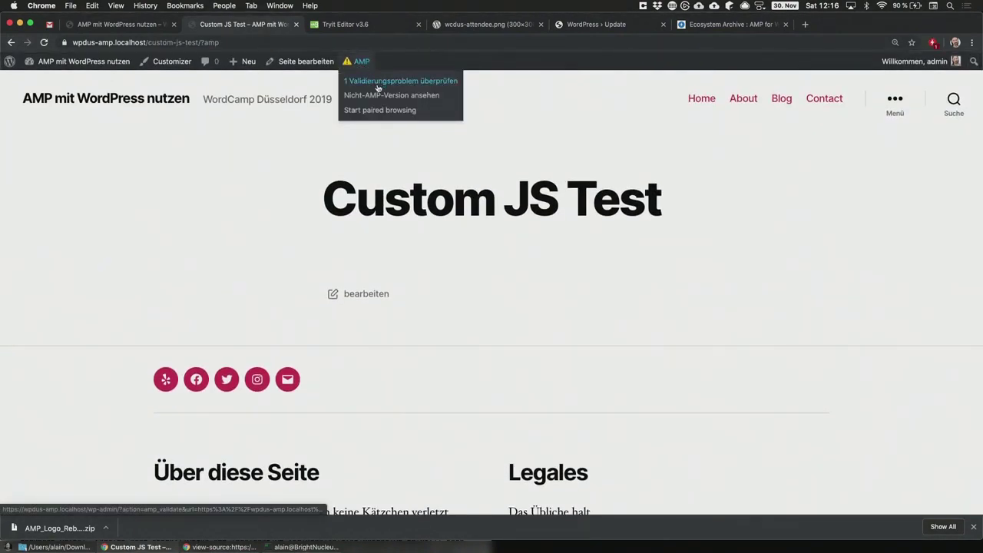
left_click(377, 94)
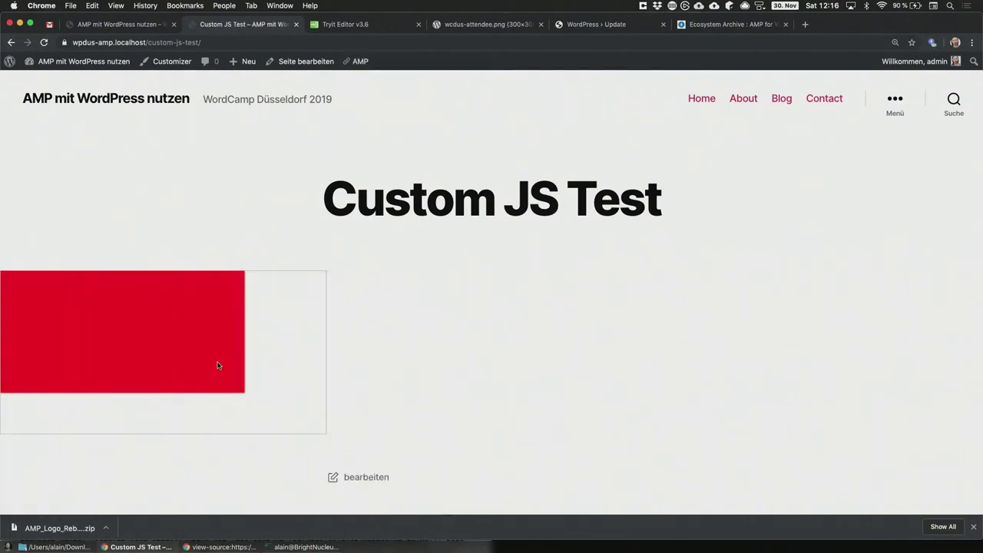
mouse_move(359, 61)
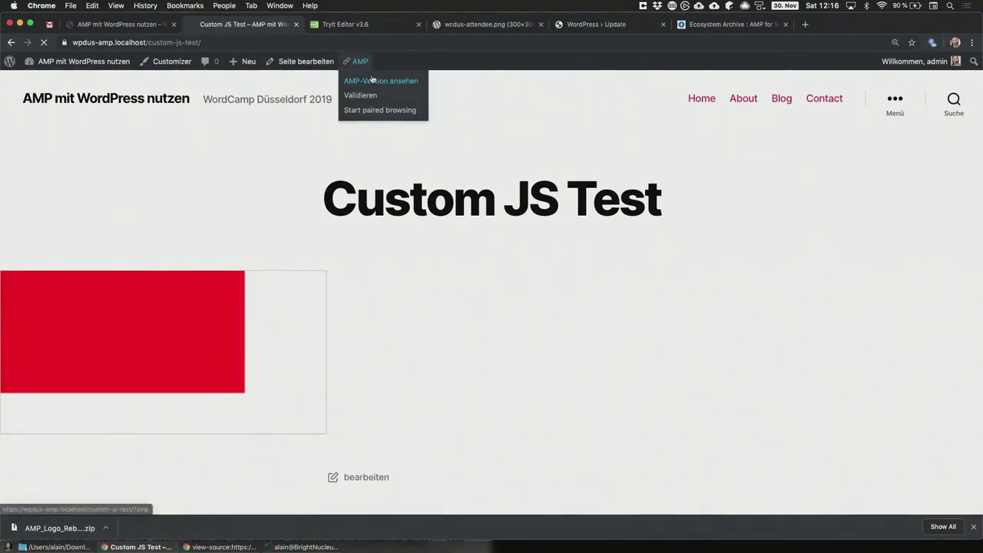
left_click(373, 79)
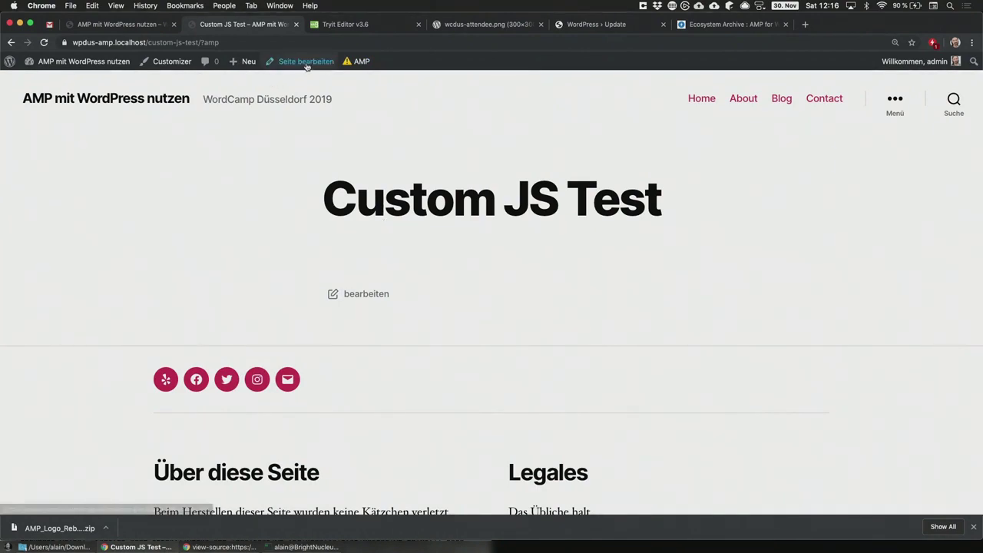
Open the page's AMP validation review, set both the canvas and script errors to Behalten, and update the statuses
mouse_move(357, 62)
left_click(379, 110)
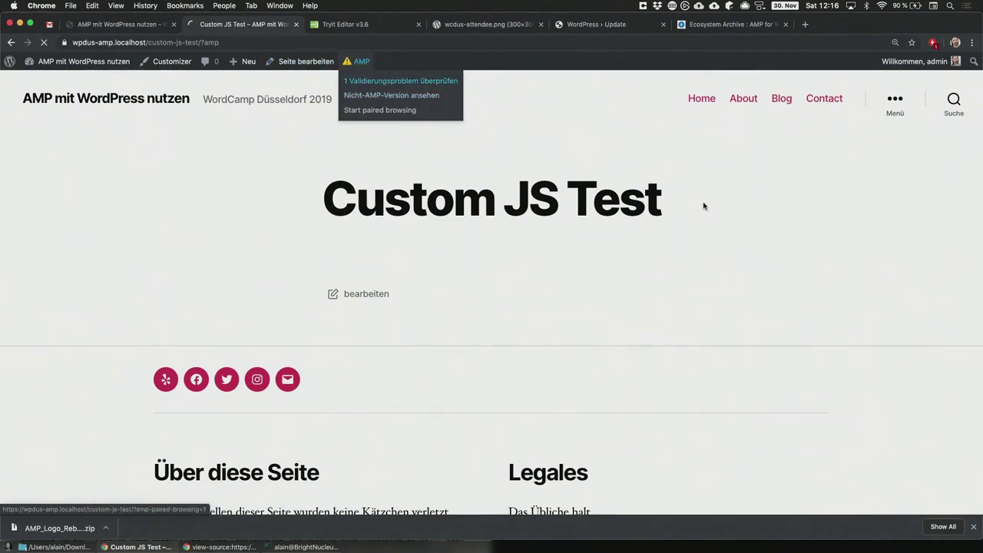
left_click(747, 233)
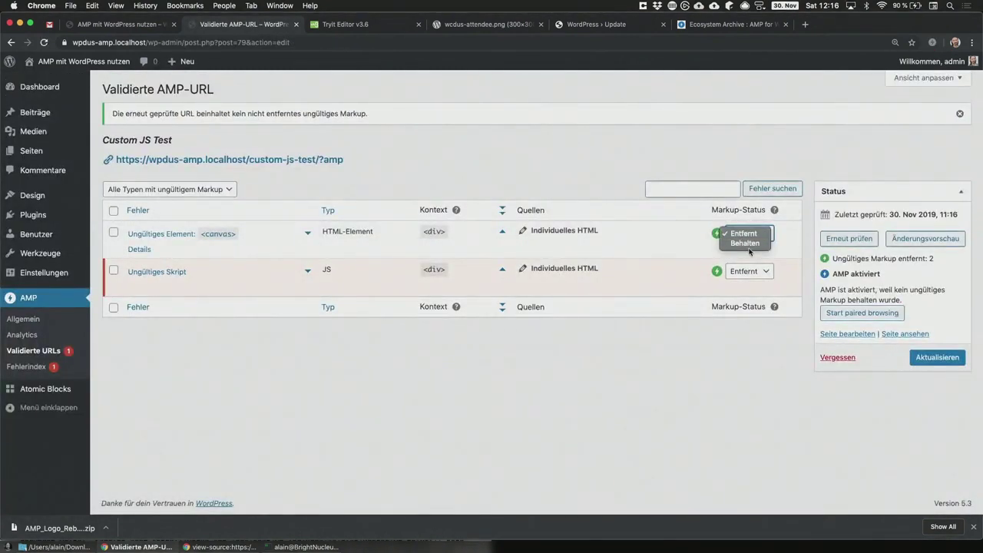
left_click(746, 243)
left_click(749, 271)
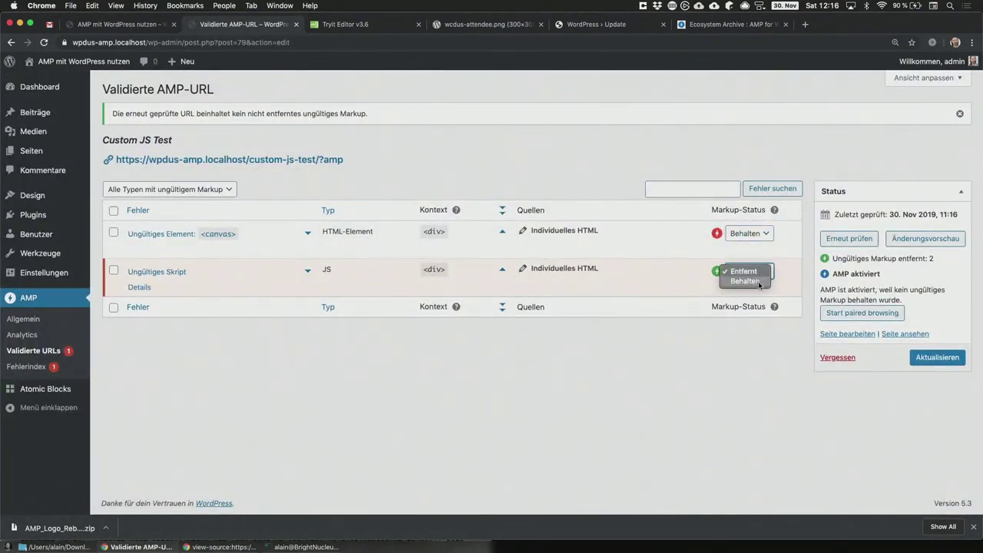
left_click(758, 281)
left_click(948, 357)
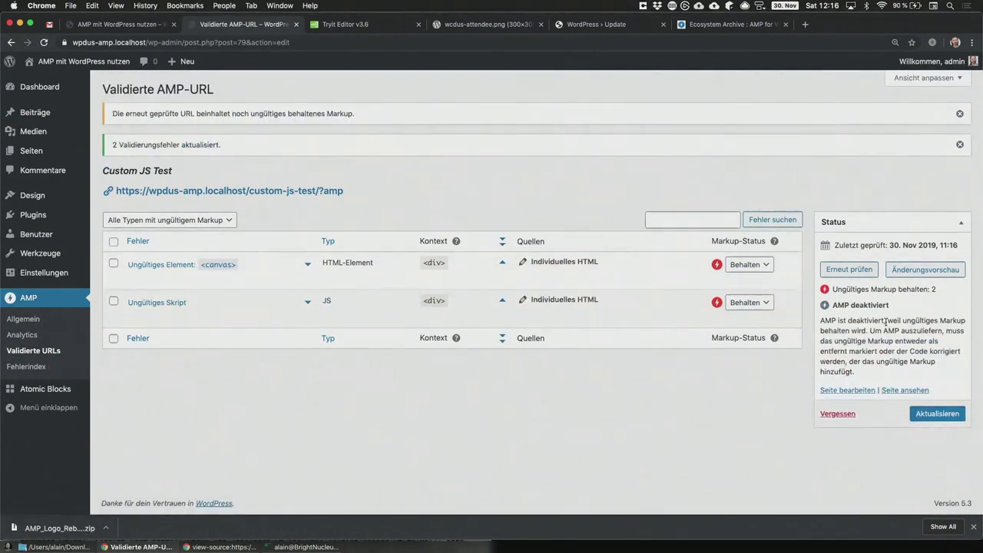
Check the AMP status of the validated URL and open the Custom JS Test page from its AMP link
left_click_drag(889, 306, 822, 308)
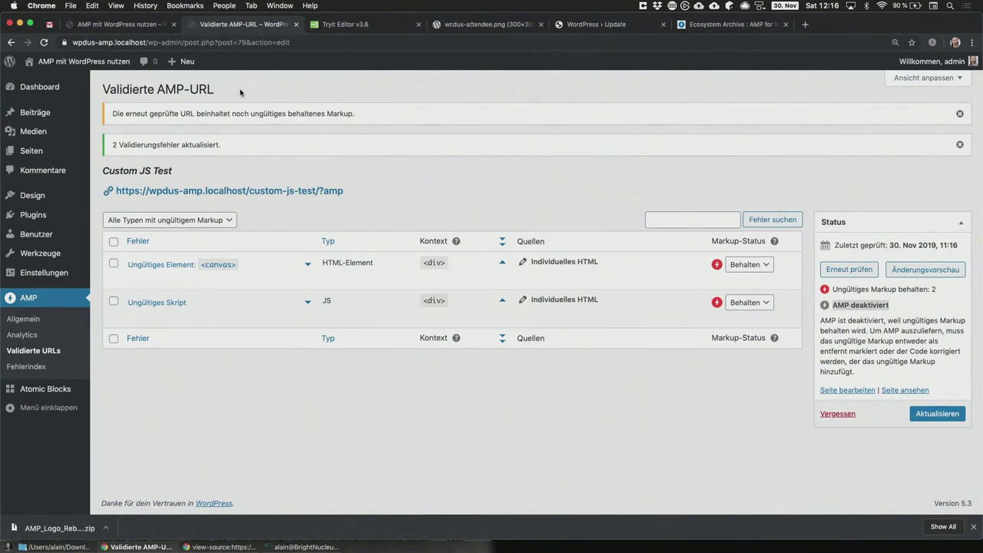
left_click(282, 192)
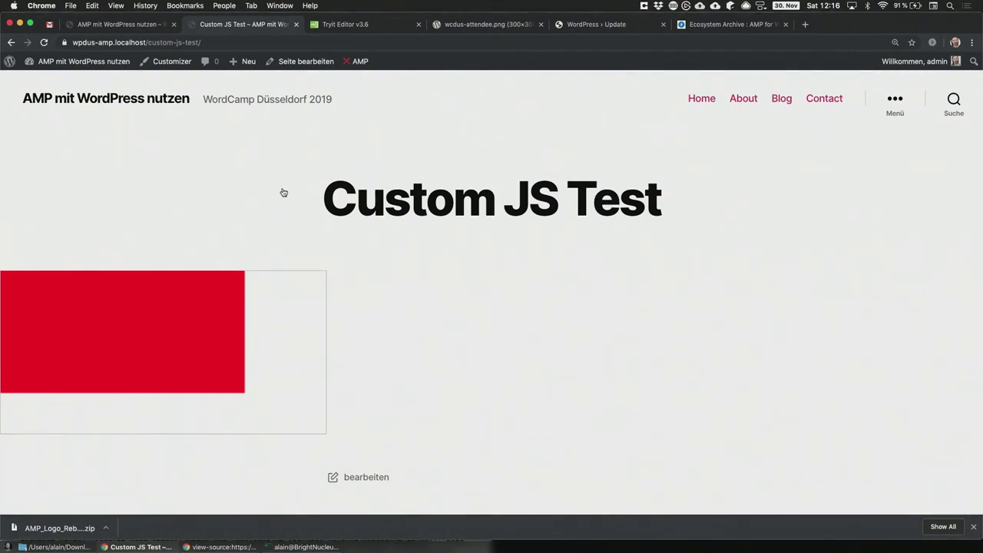
mouse_move(66, 62)
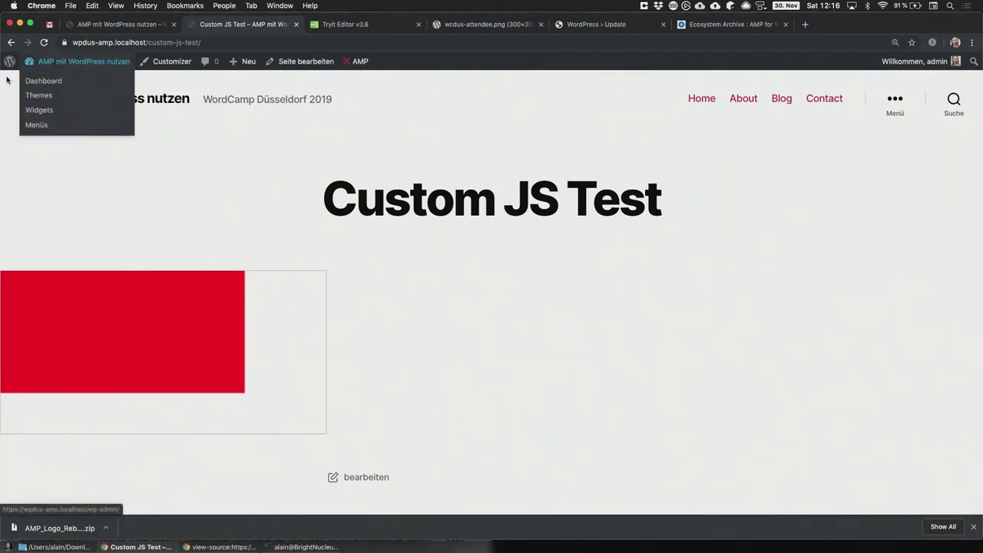
Set the website mode to Standard in the general AMP settings and save the changes
left_click(54, 80)
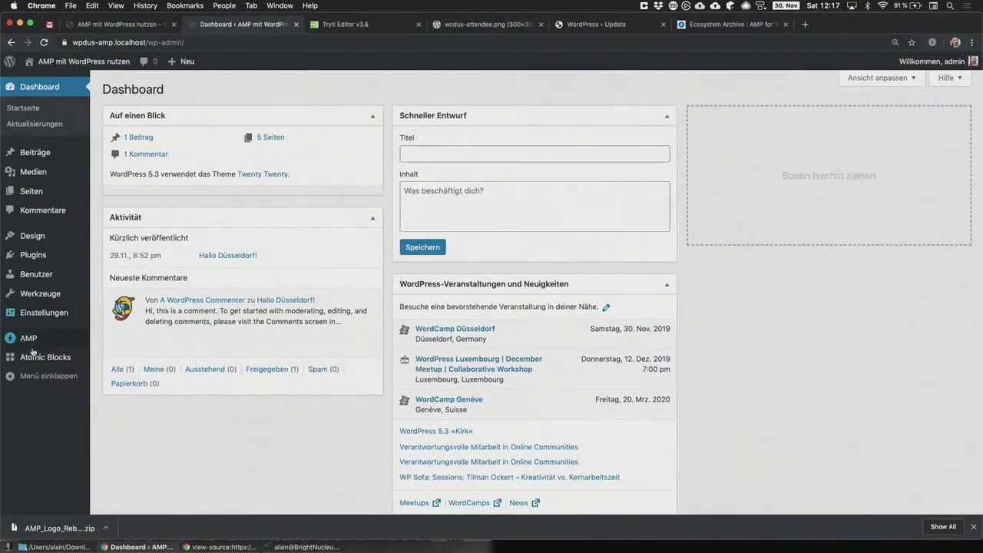
mouse_move(42, 340)
left_click(120, 344)
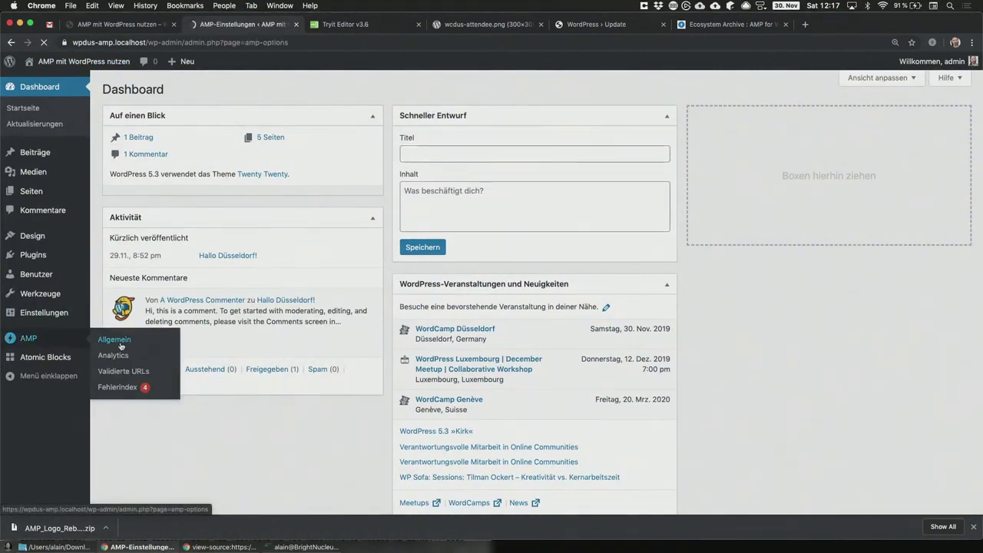
scroll(223, 341, "down", 5)
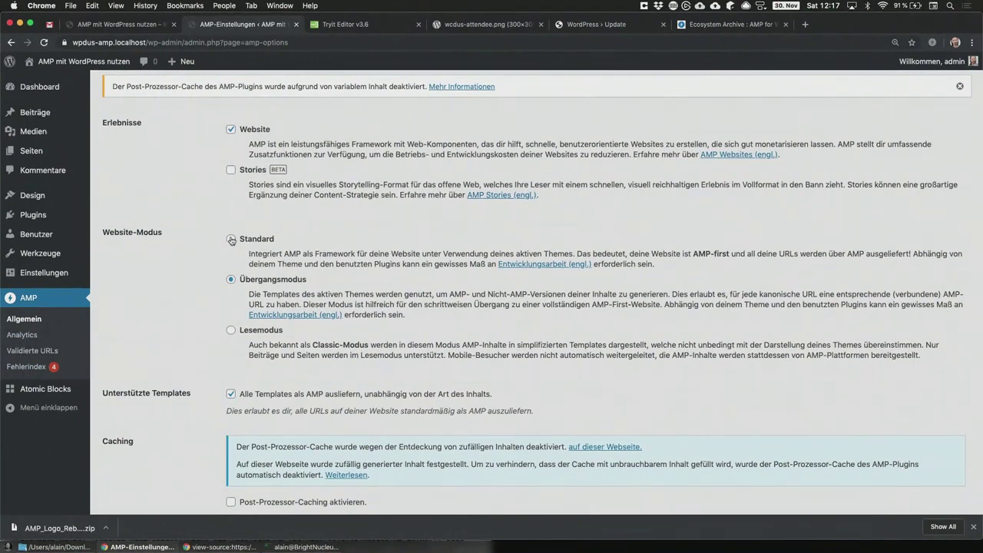
left_click(231, 239)
scroll(231, 239, "down", 3)
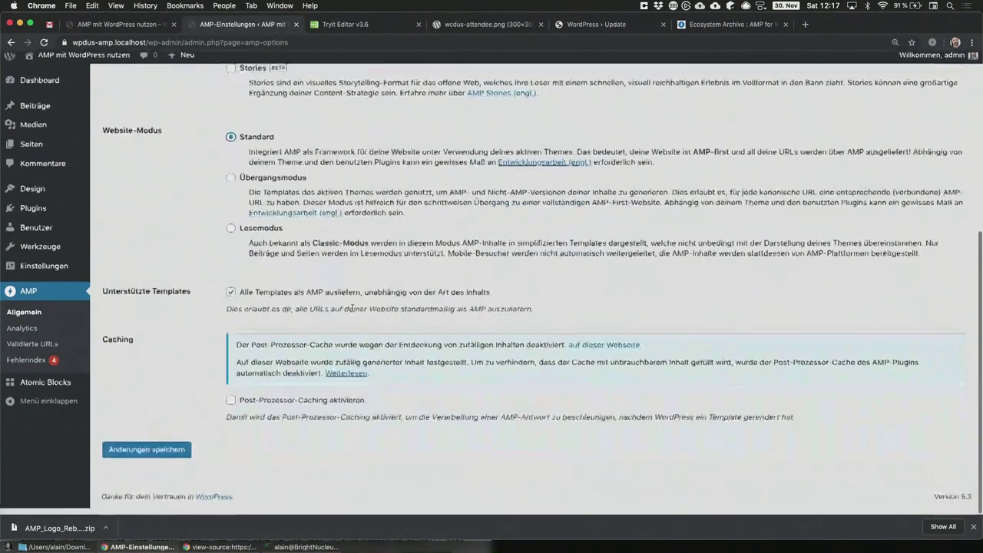
left_click(163, 458)
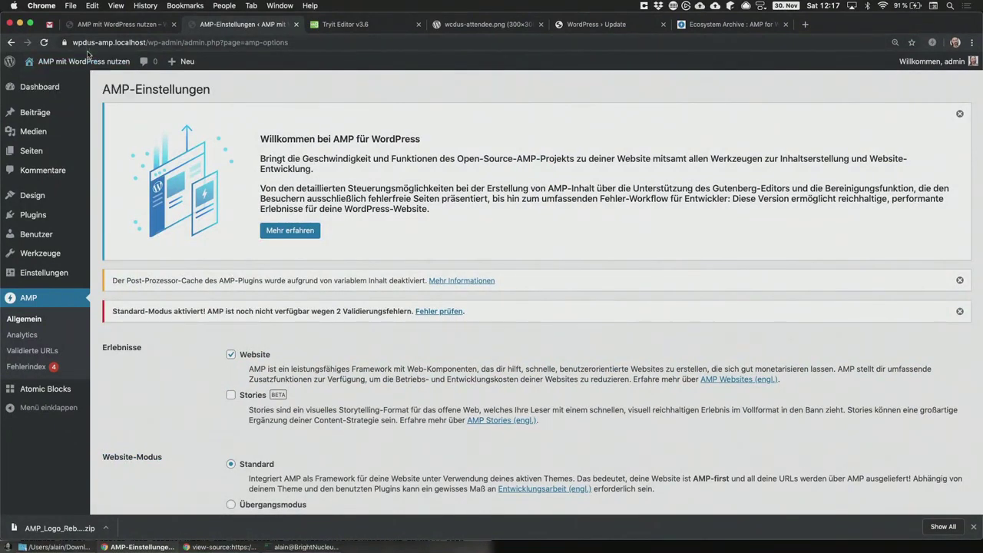
Visit the site's home page and check its AMP validation status and full URL
mouse_move(79, 80)
left_click(68, 82)
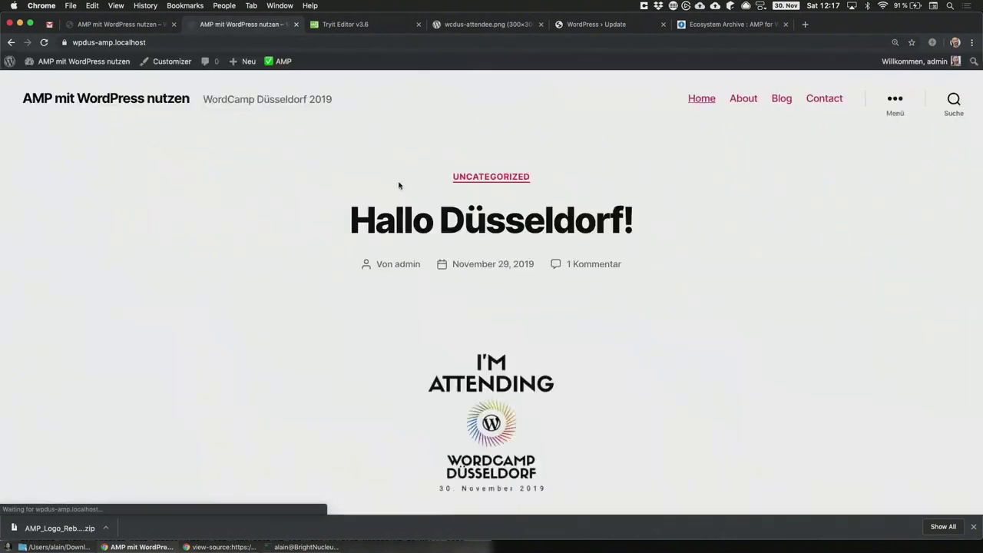
mouse_move(279, 60)
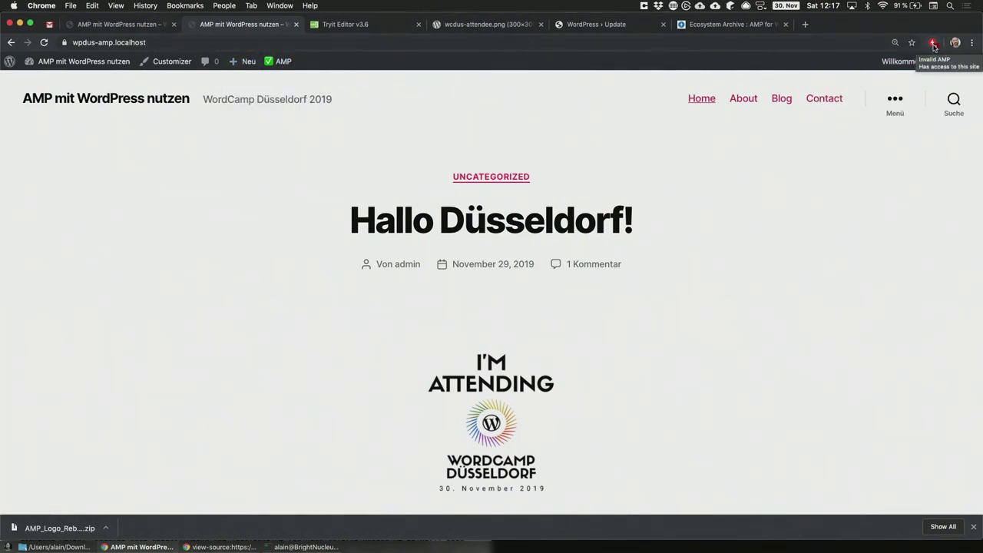
double_click(146, 42)
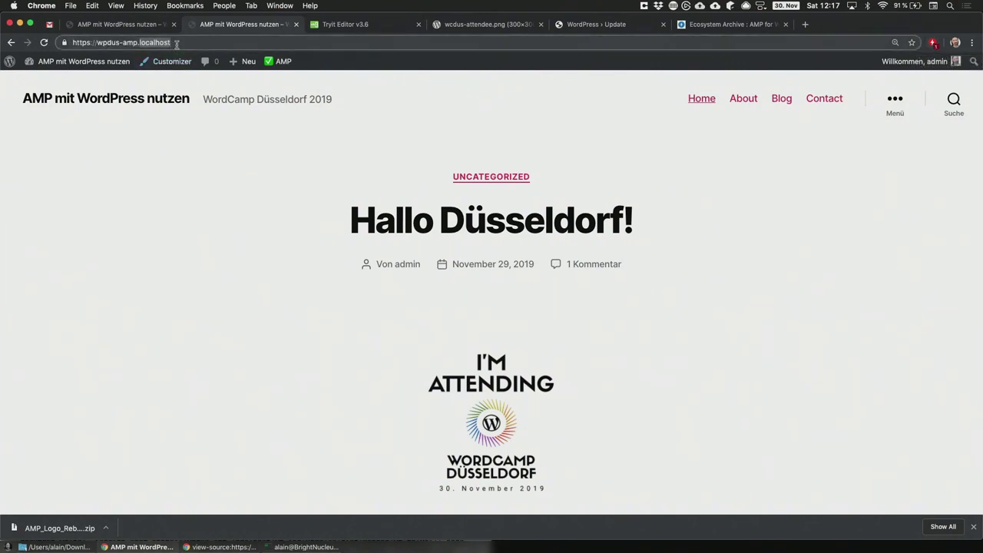